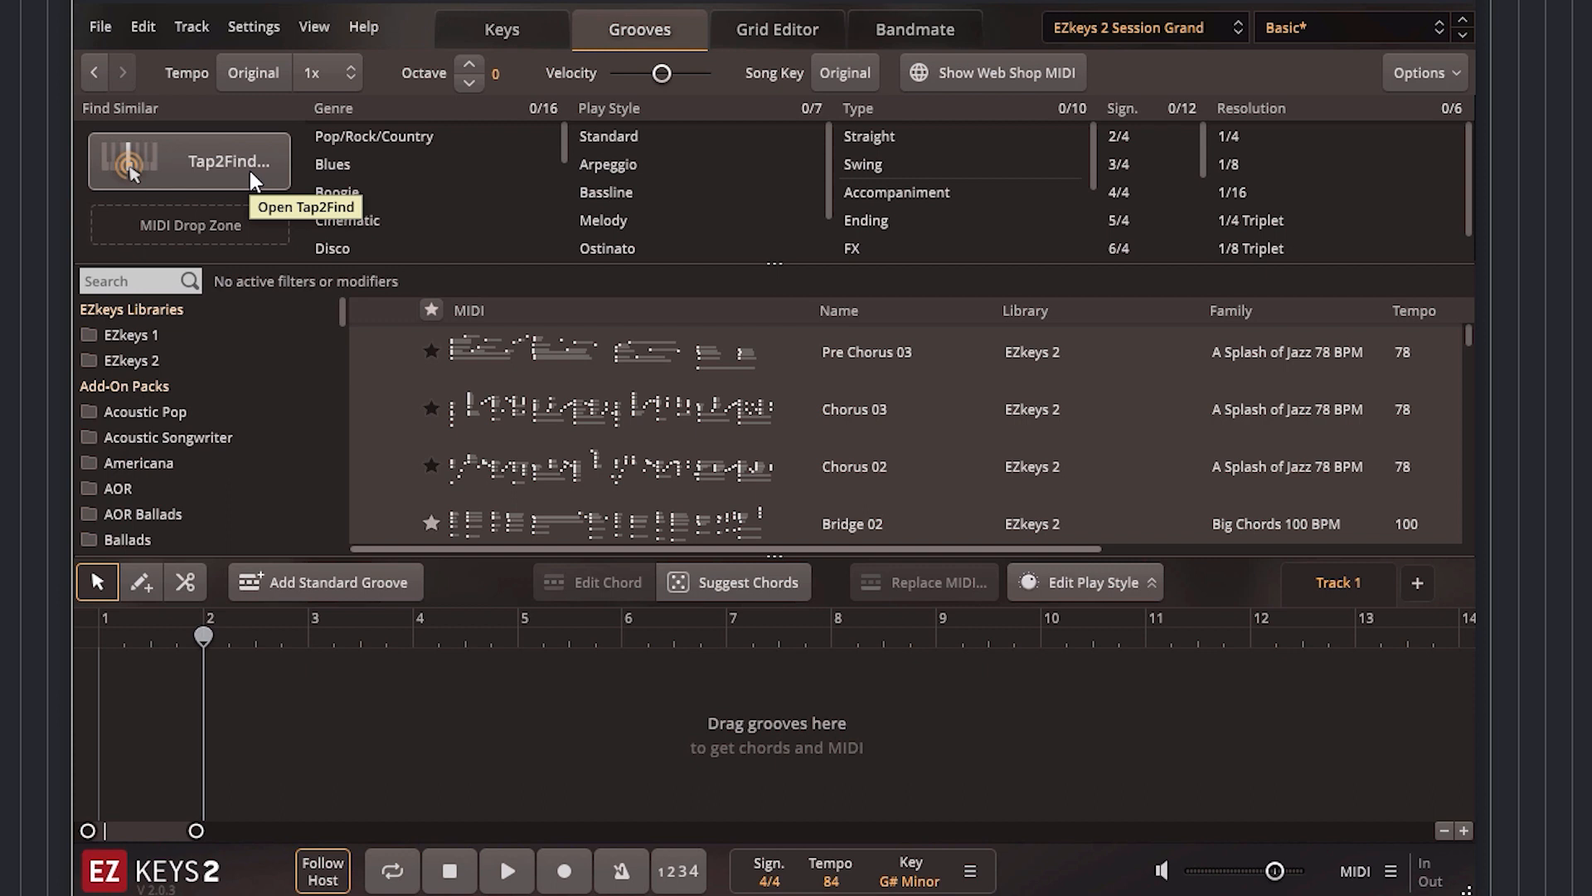
Open Tap2Find, stop its running loop and switch the input mode to Record MIDI
click(250, 171)
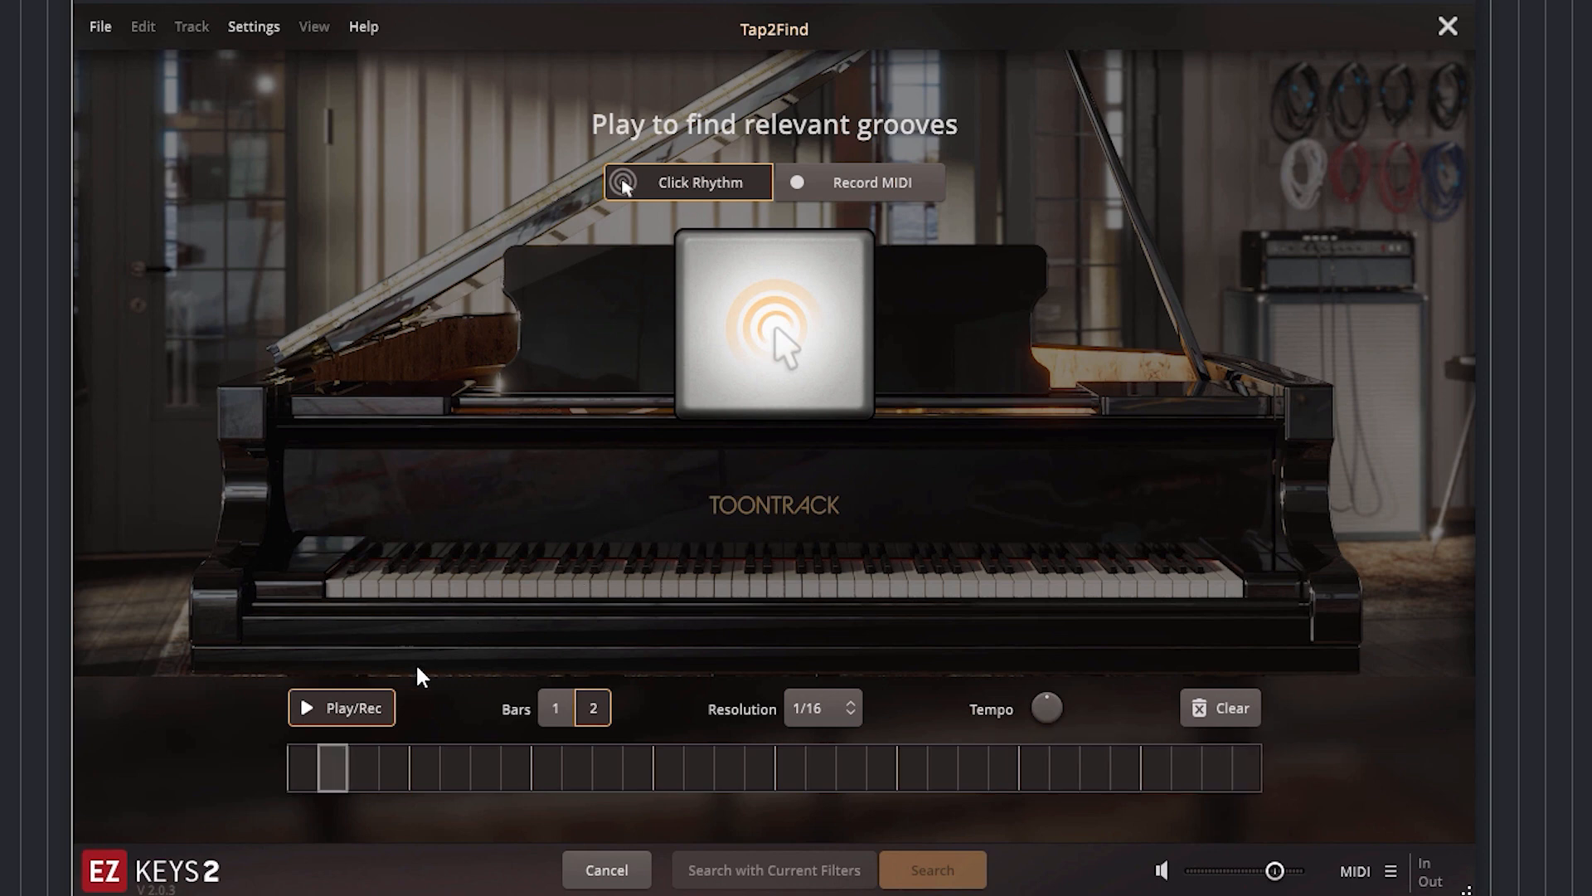
click(387, 725)
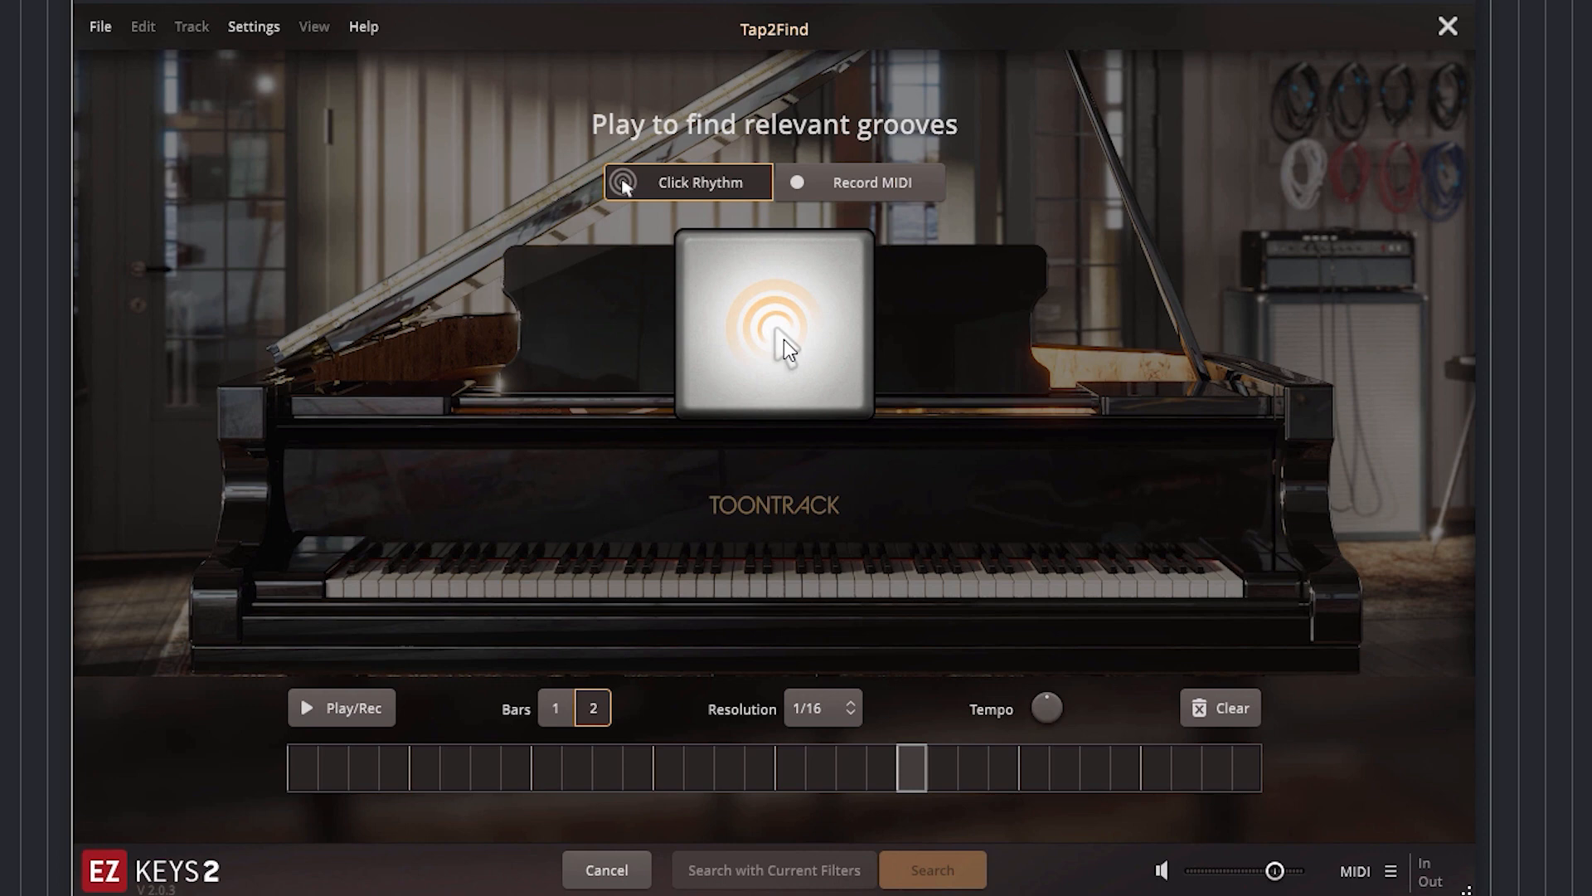
click(893, 191)
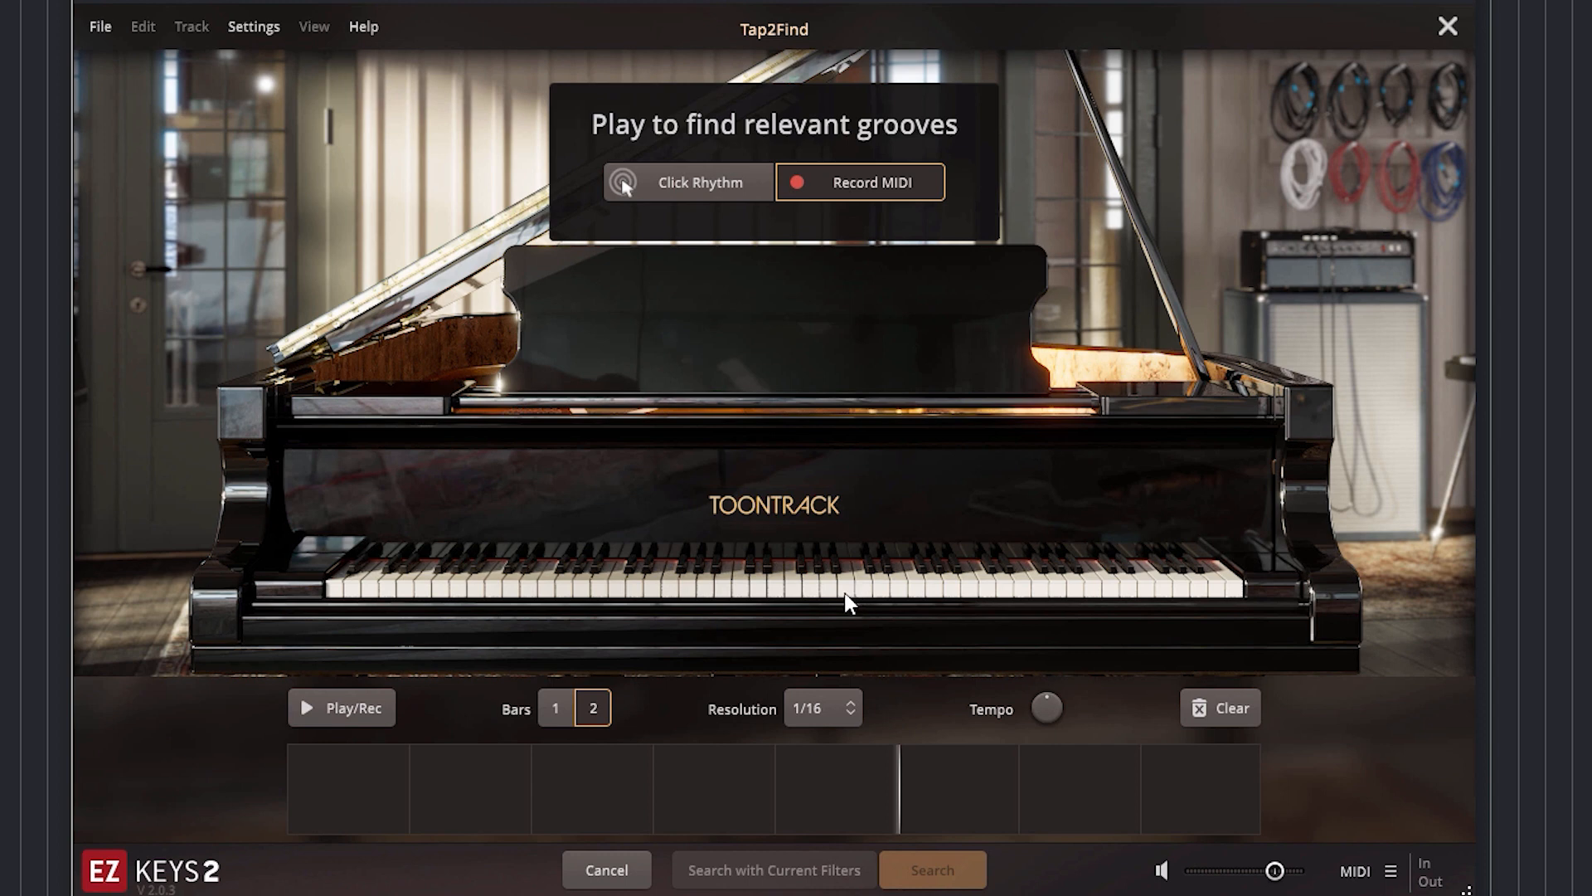
Try a length of 1 bar, return it to 2 bars, and look through the available resolutions
click(554, 709)
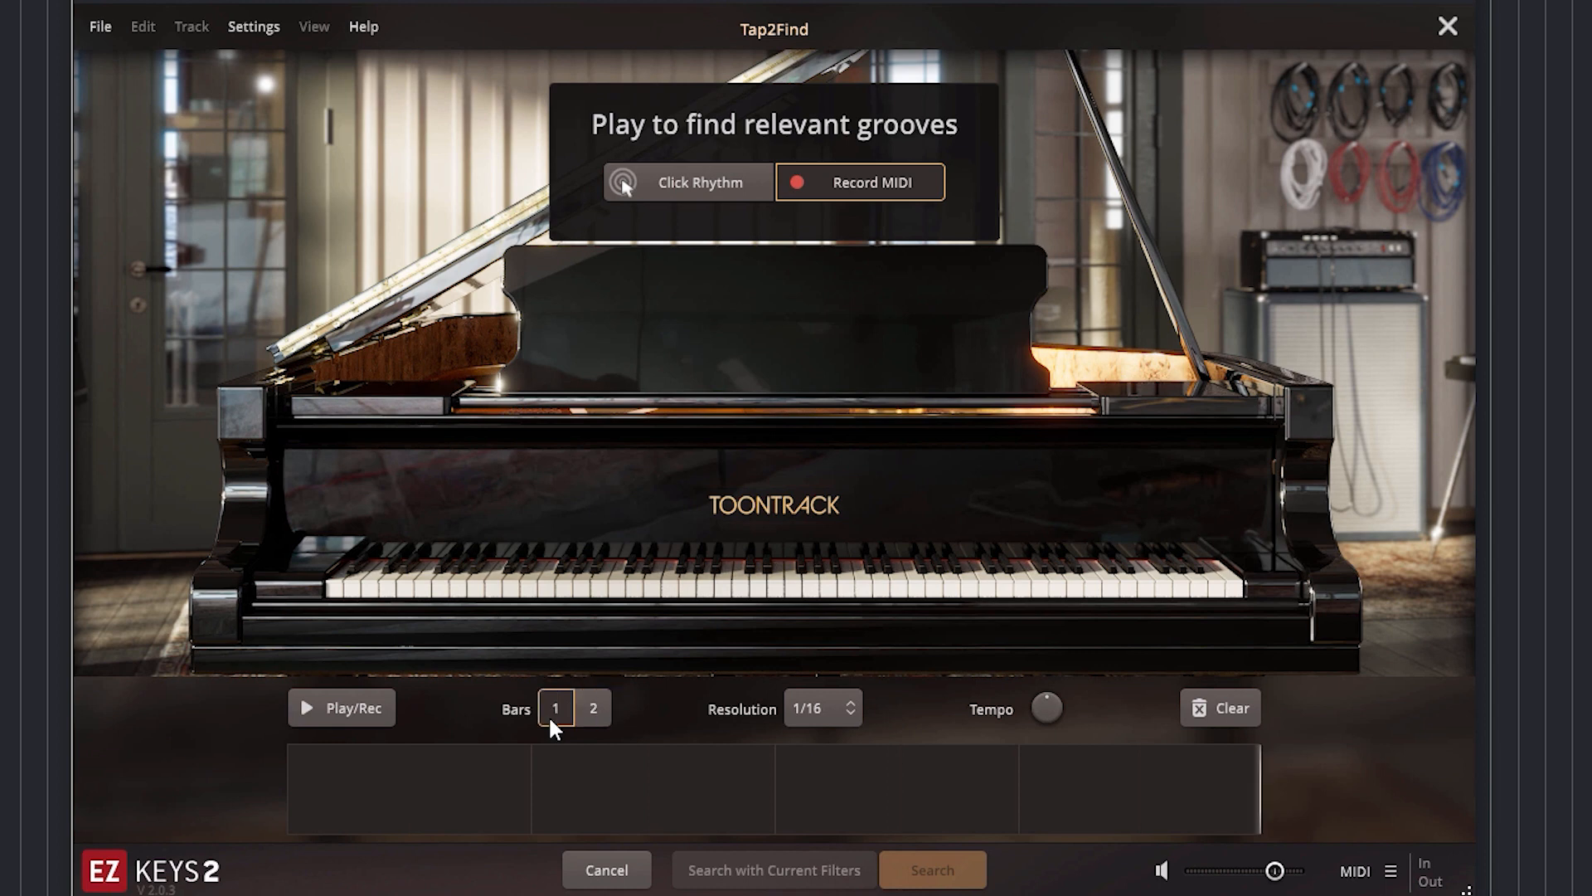
click(592, 712)
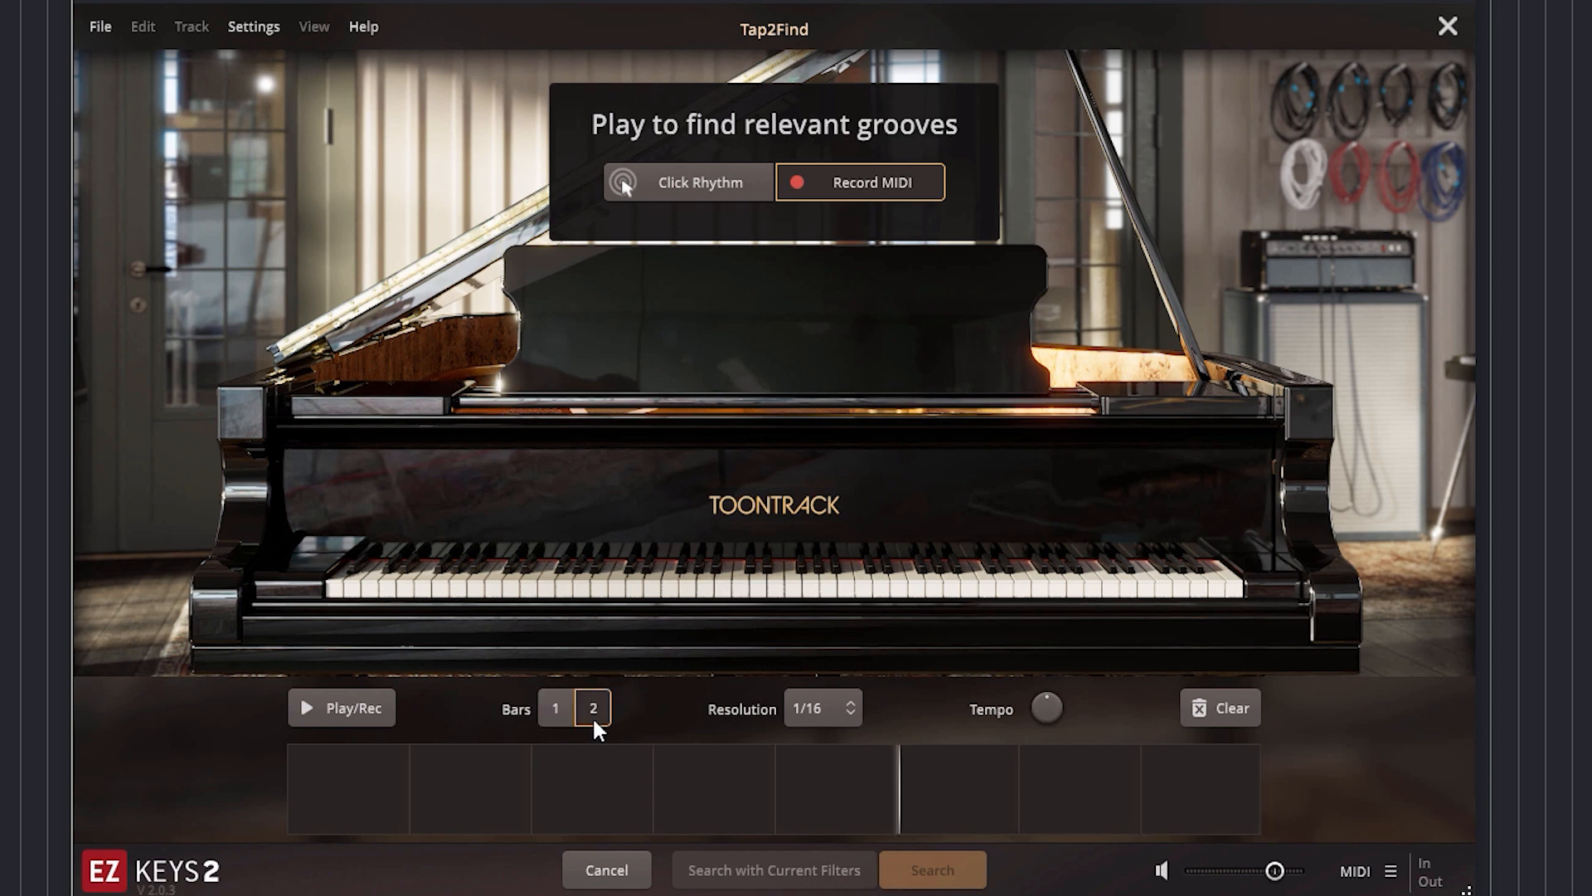
click(829, 710)
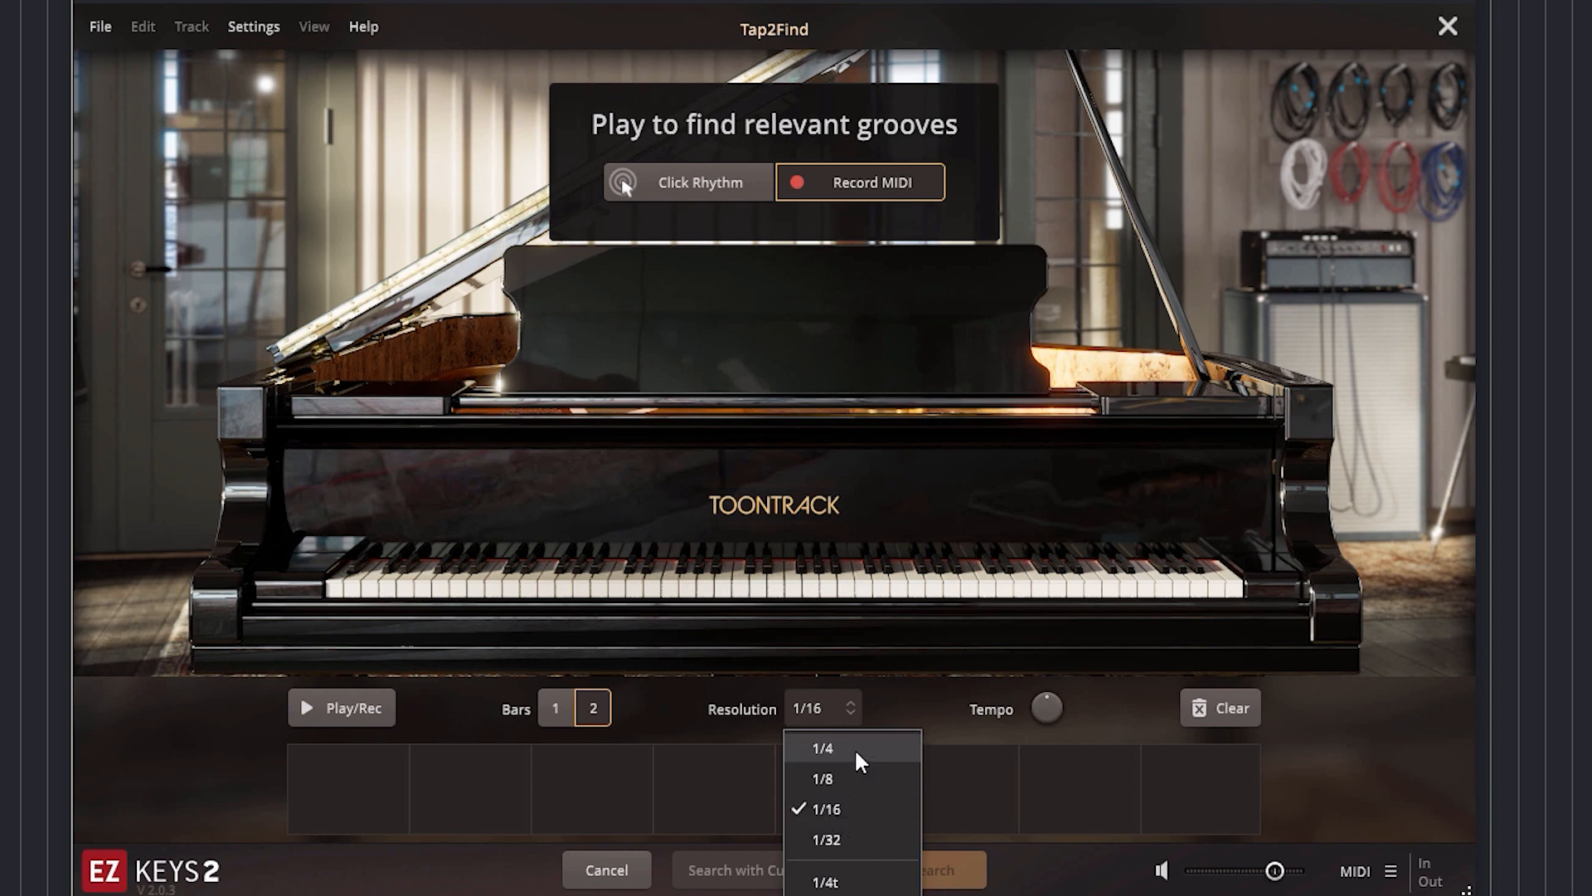
click(890, 703)
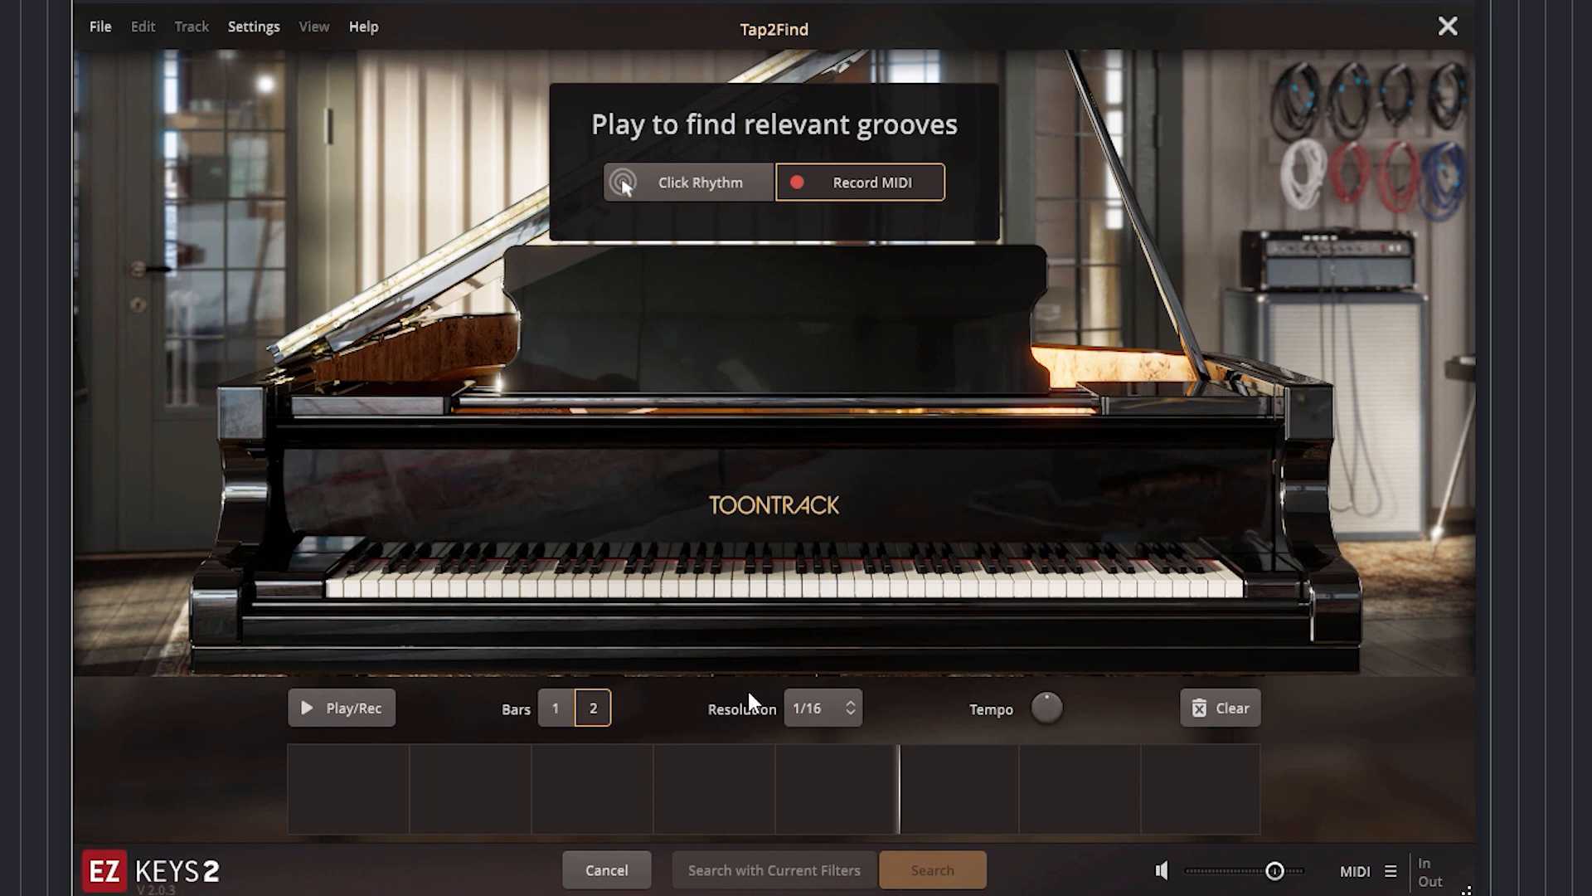
Start the two-bar recording loop and try out its tempo control
click(385, 714)
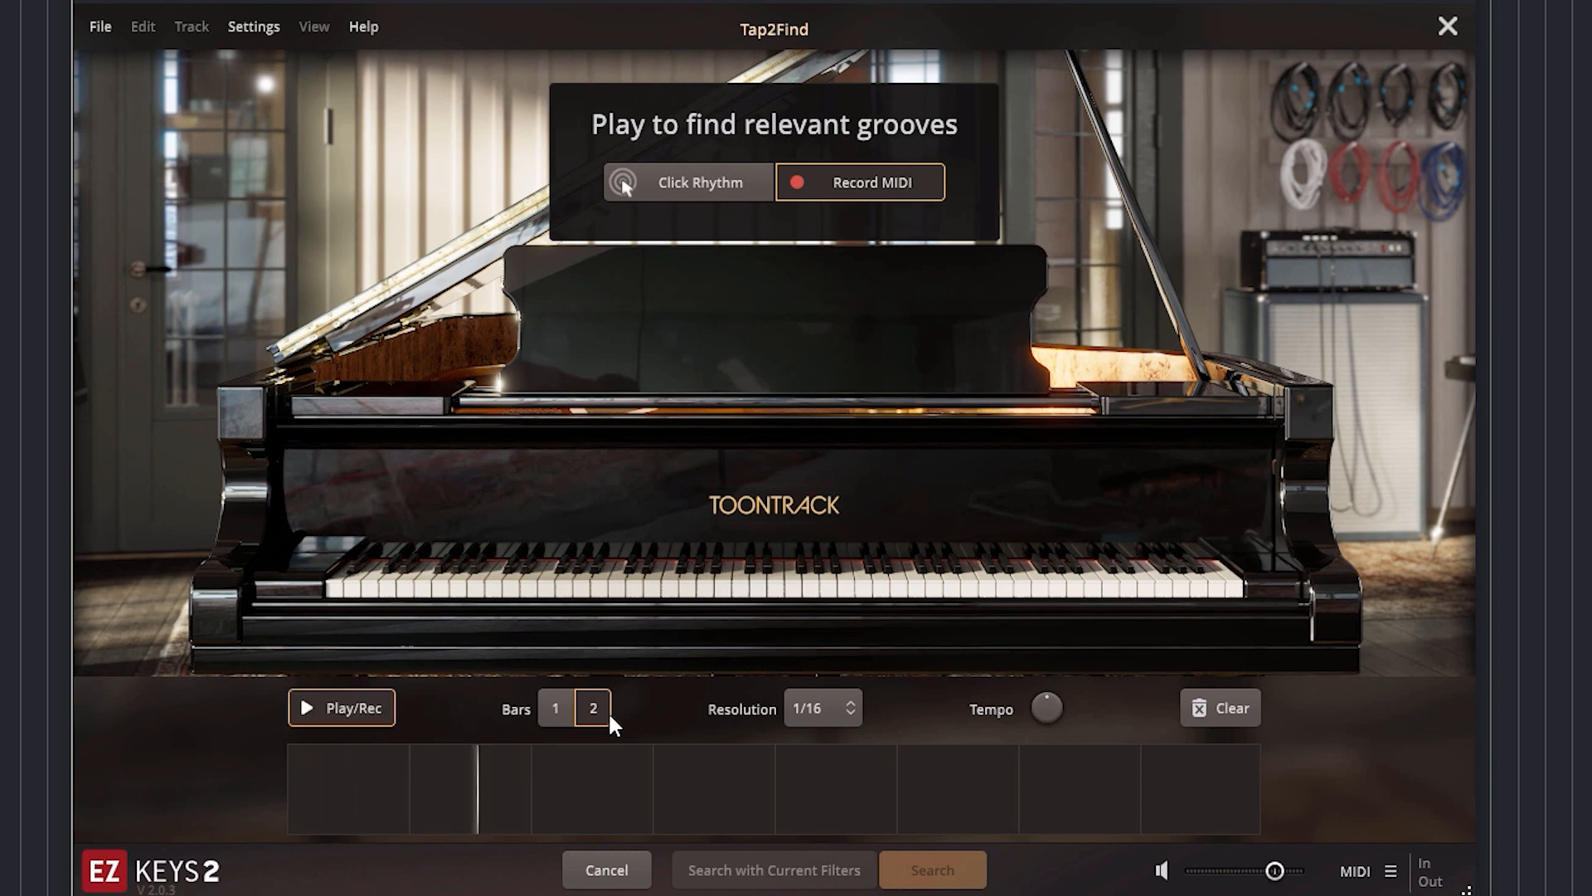
click(1050, 706)
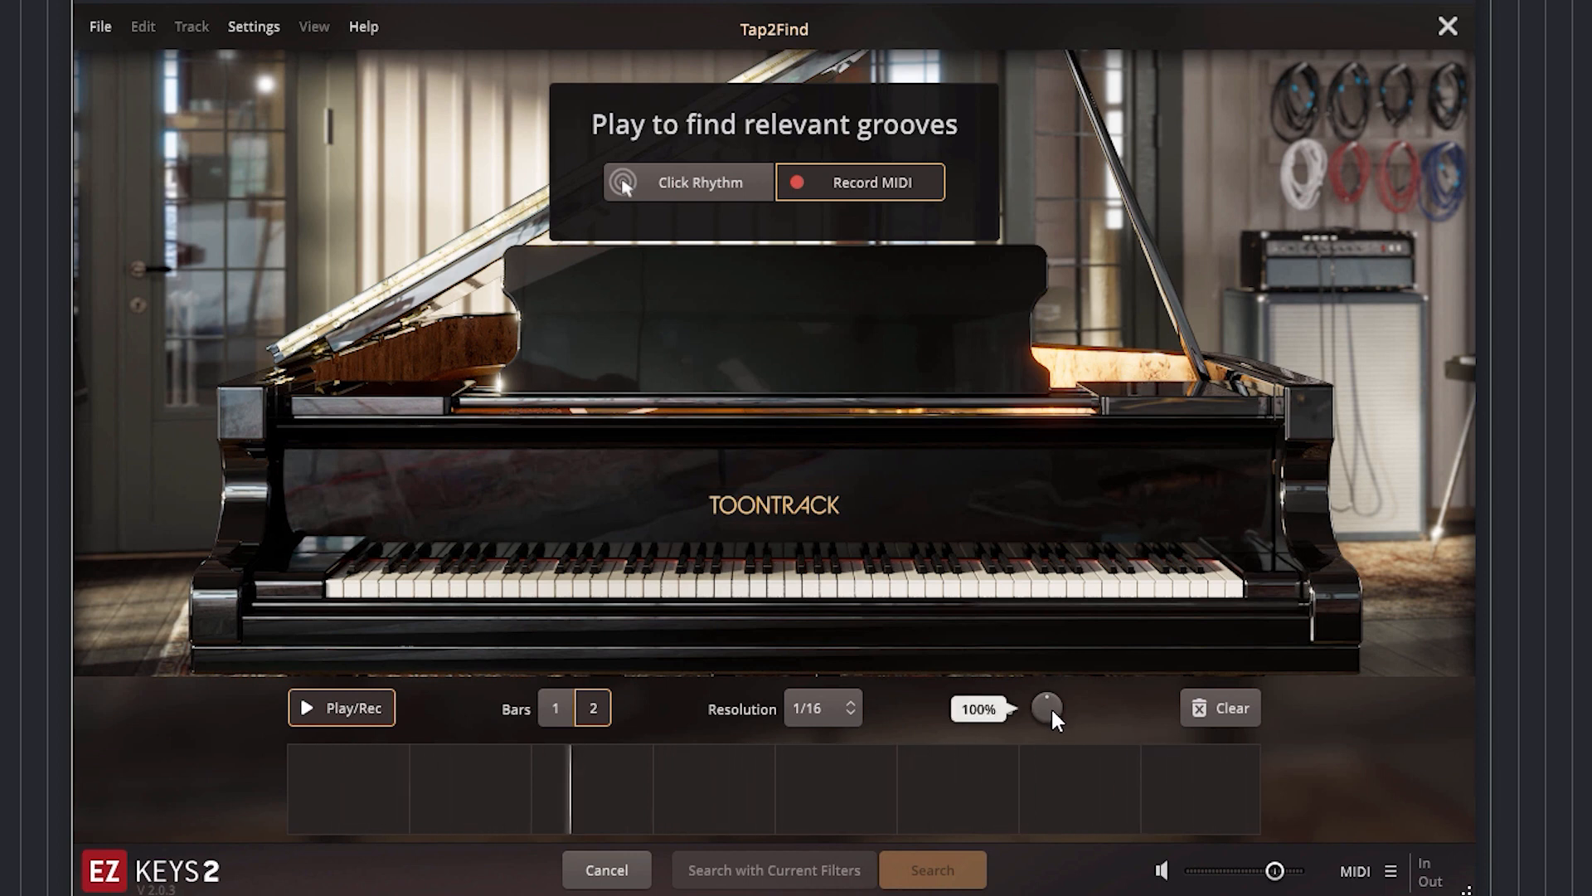
drag(1052, 707, 1046, 748)
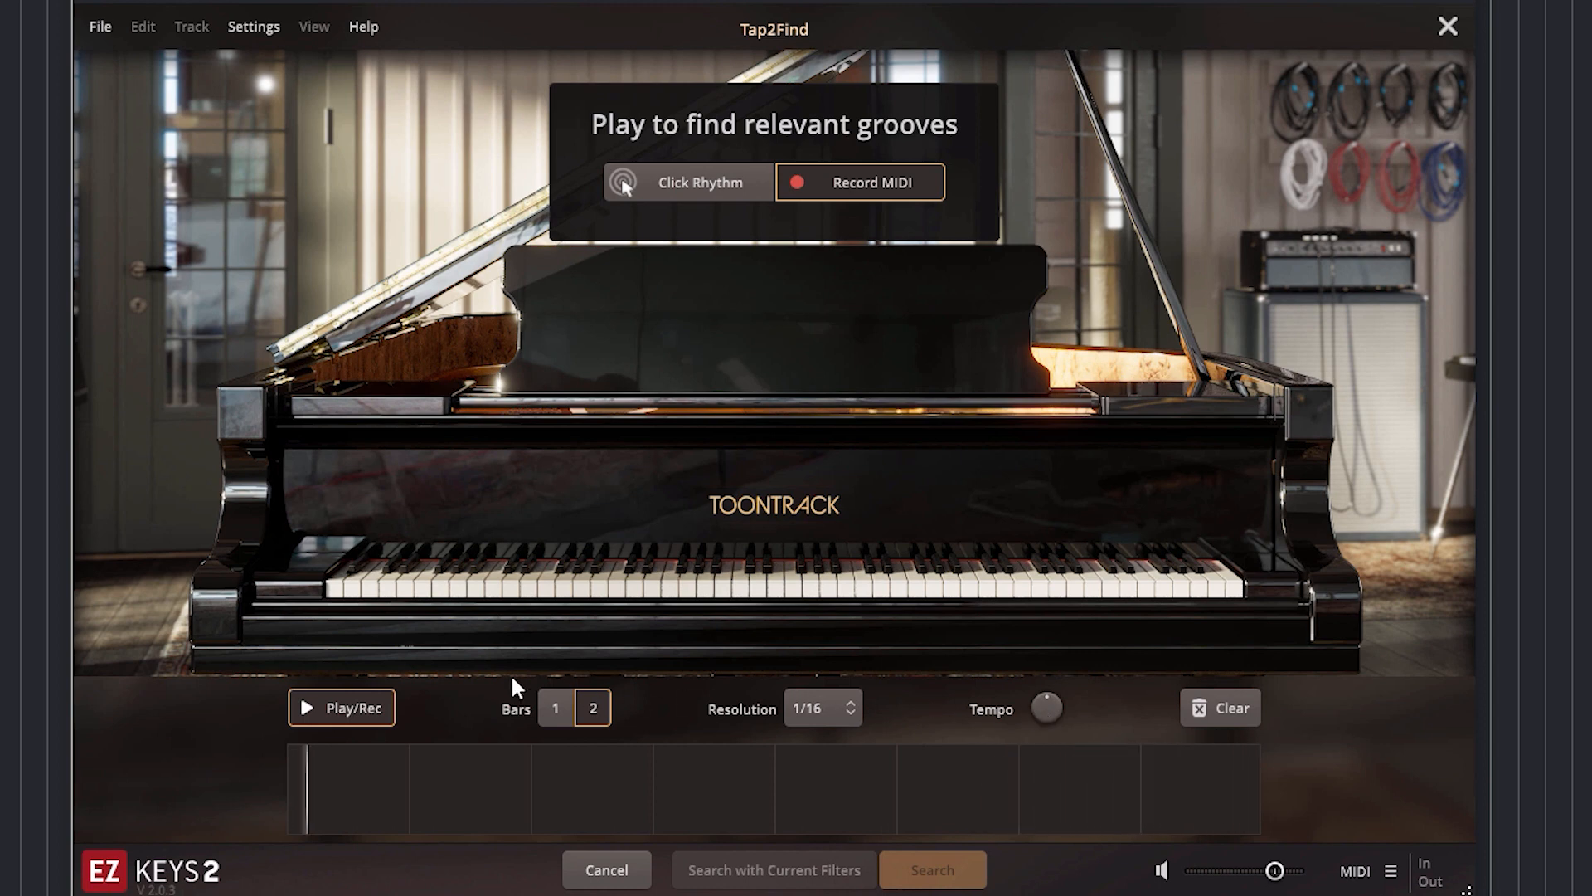
Stop the recording loop, clear it and close Tap2Find
click(379, 703)
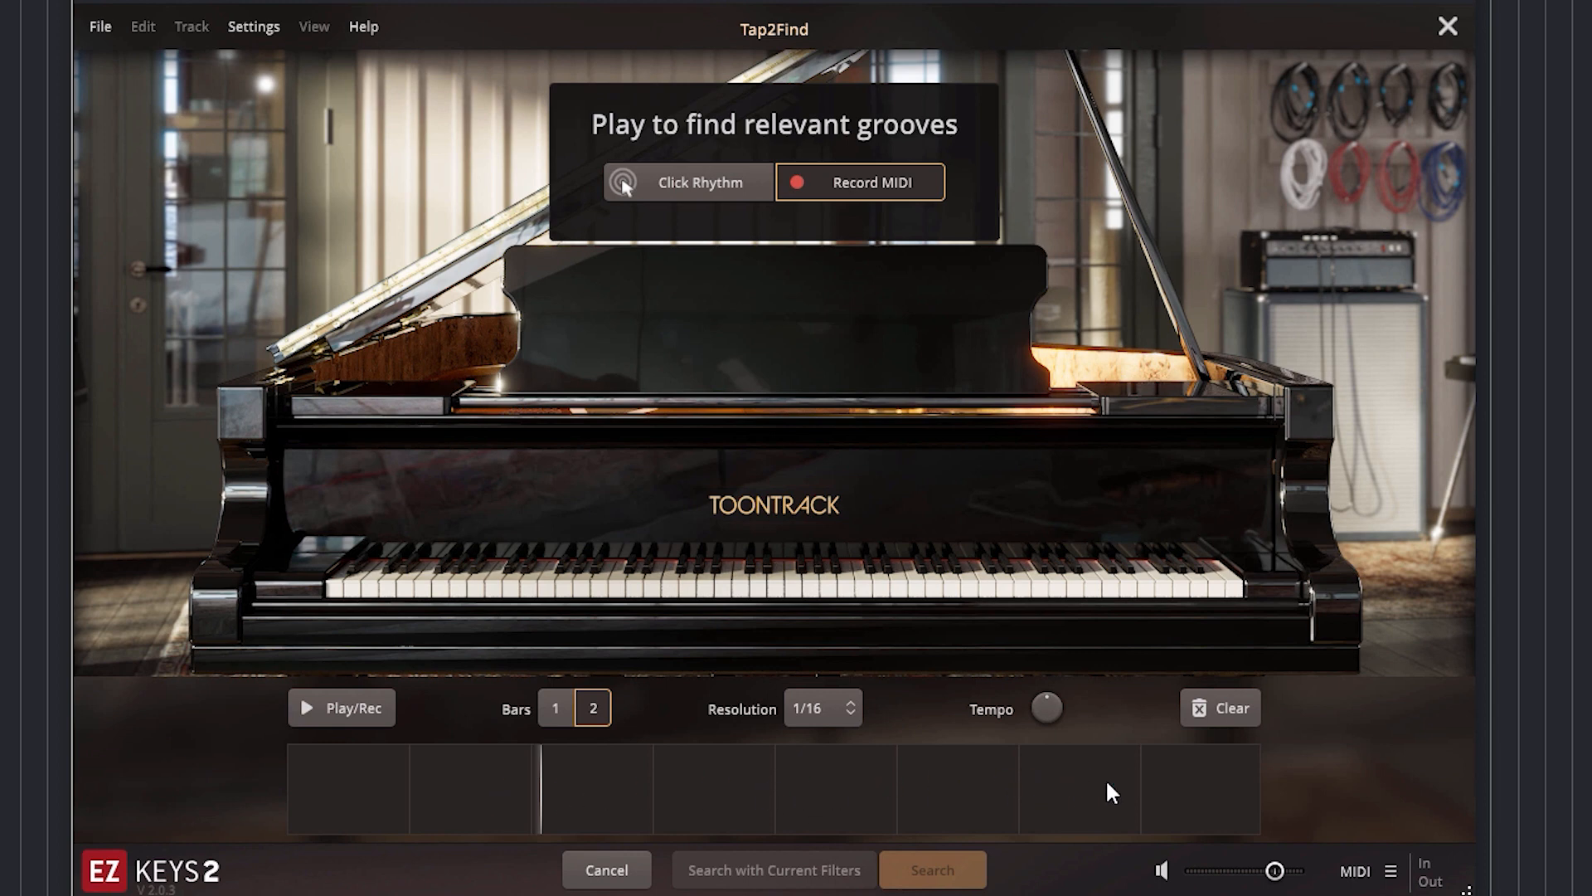
click(1234, 710)
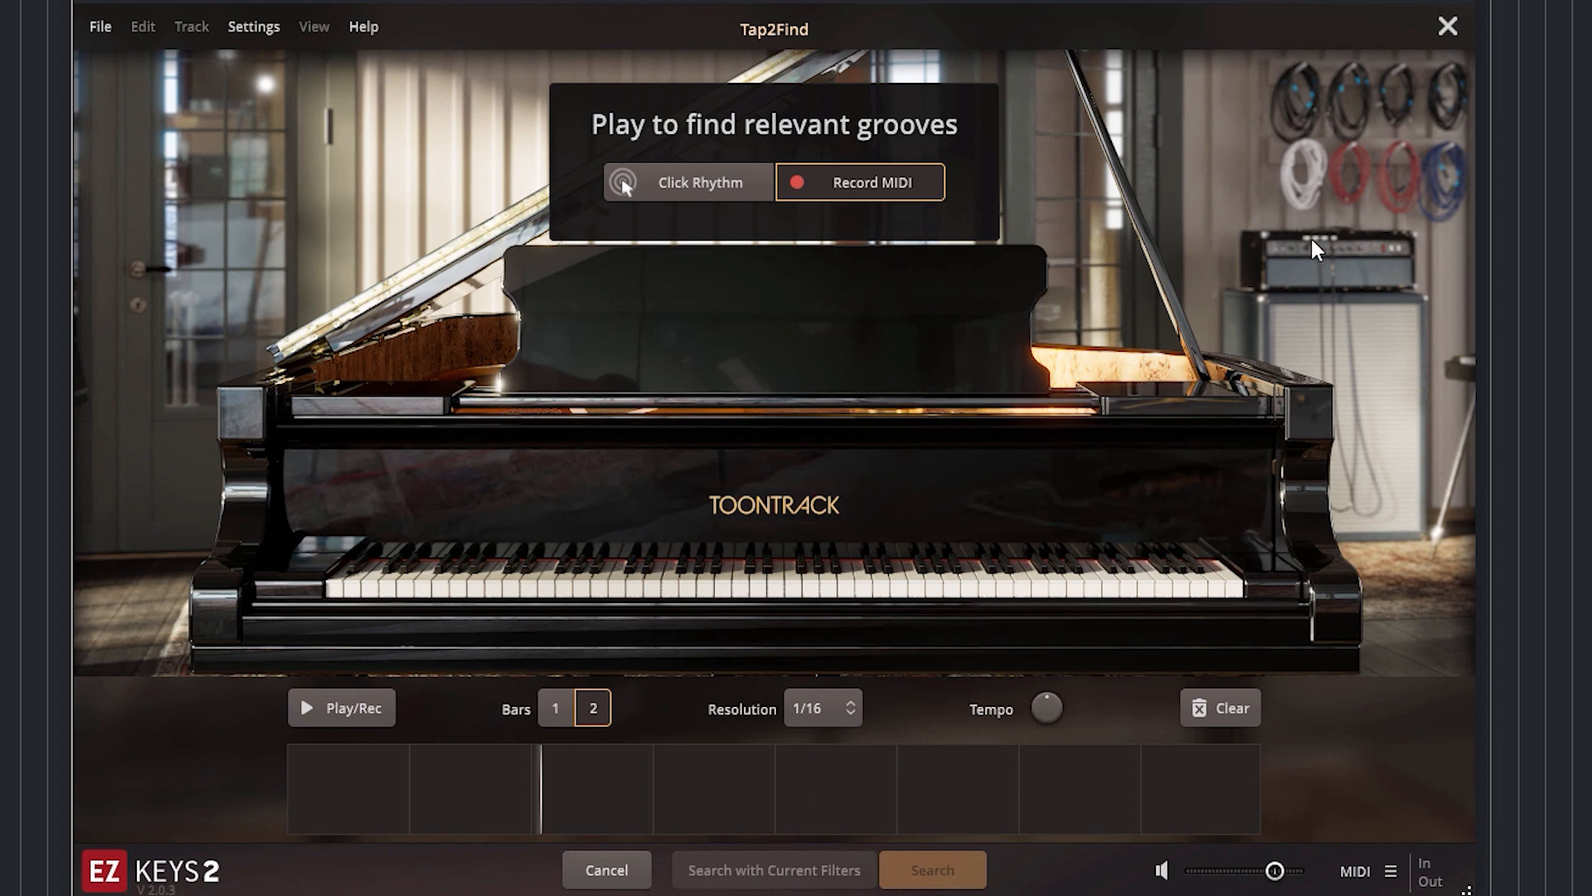
click(1447, 29)
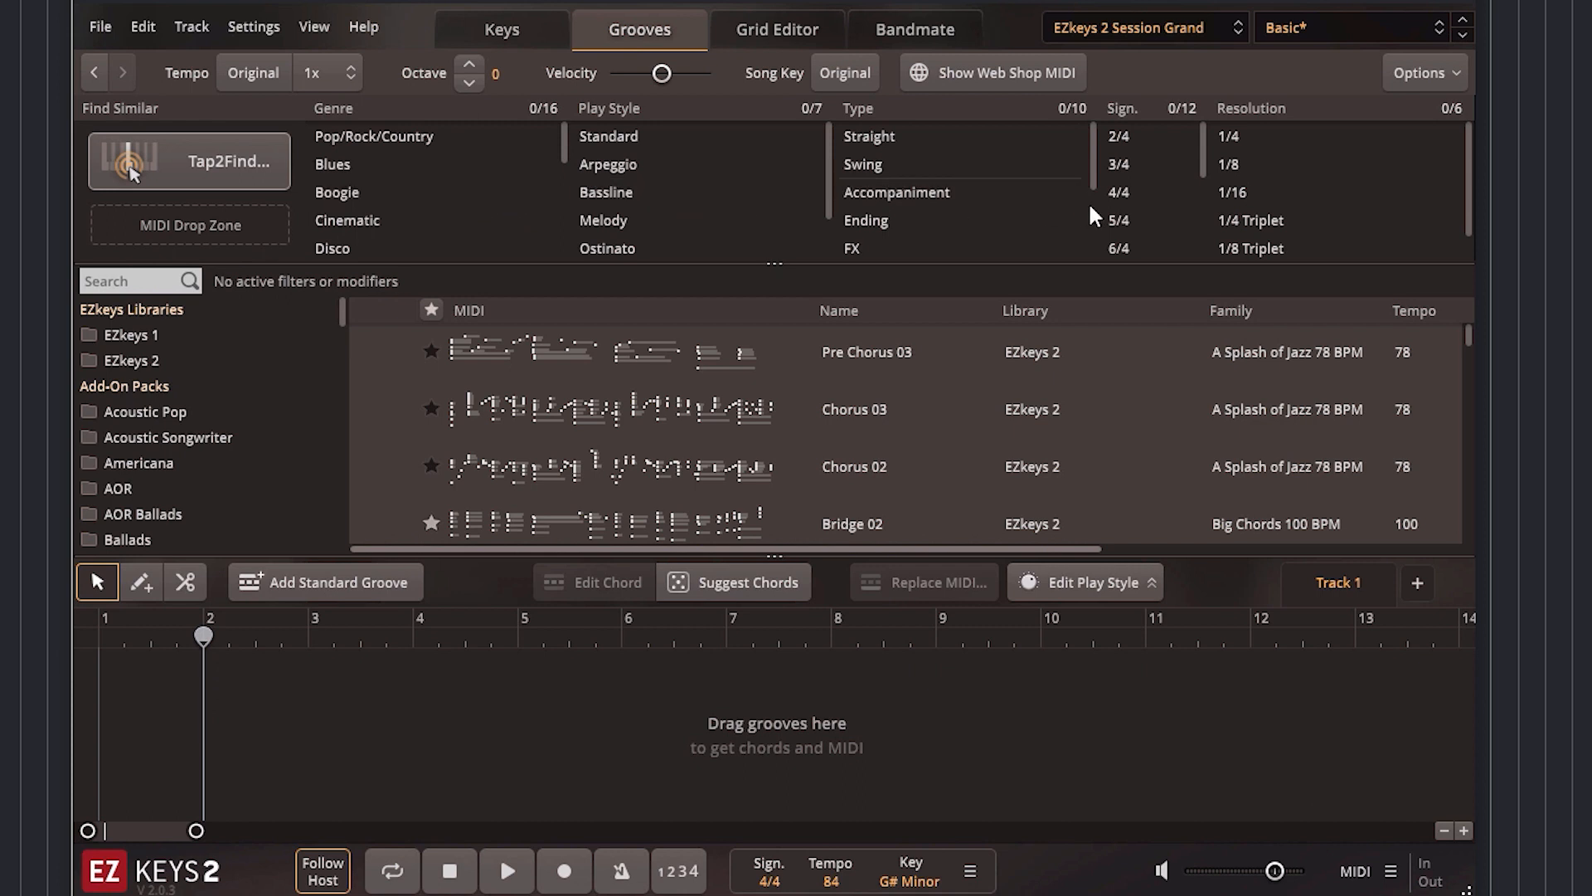
Try filtering the grooves by Pop/Rock/Country genre, Standard play style and Ending type, and clear all the filters
click(394, 139)
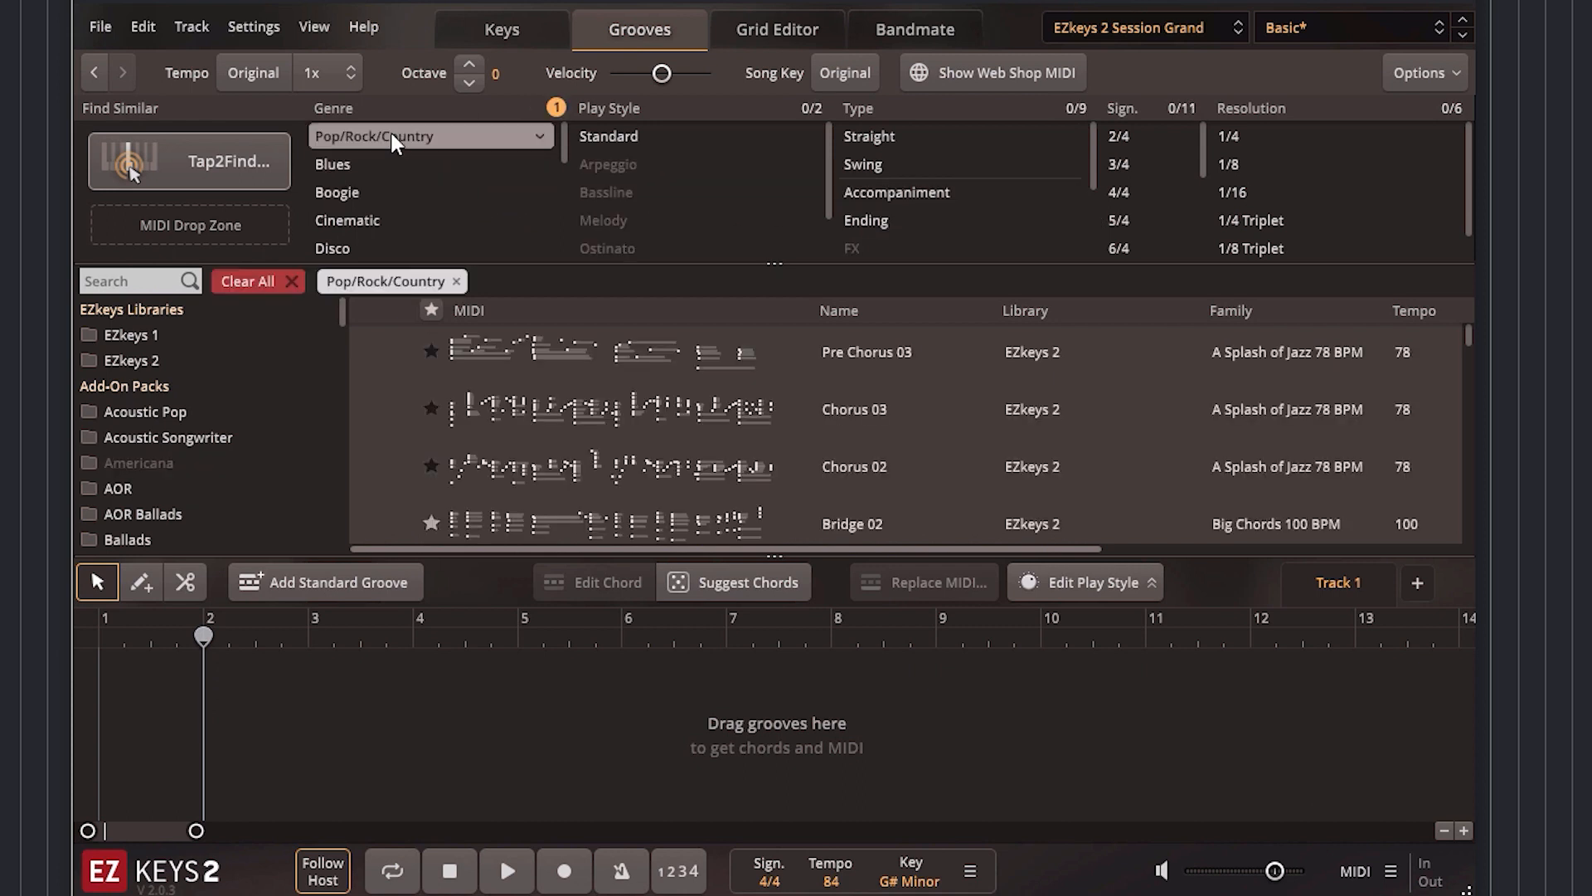
click(651, 138)
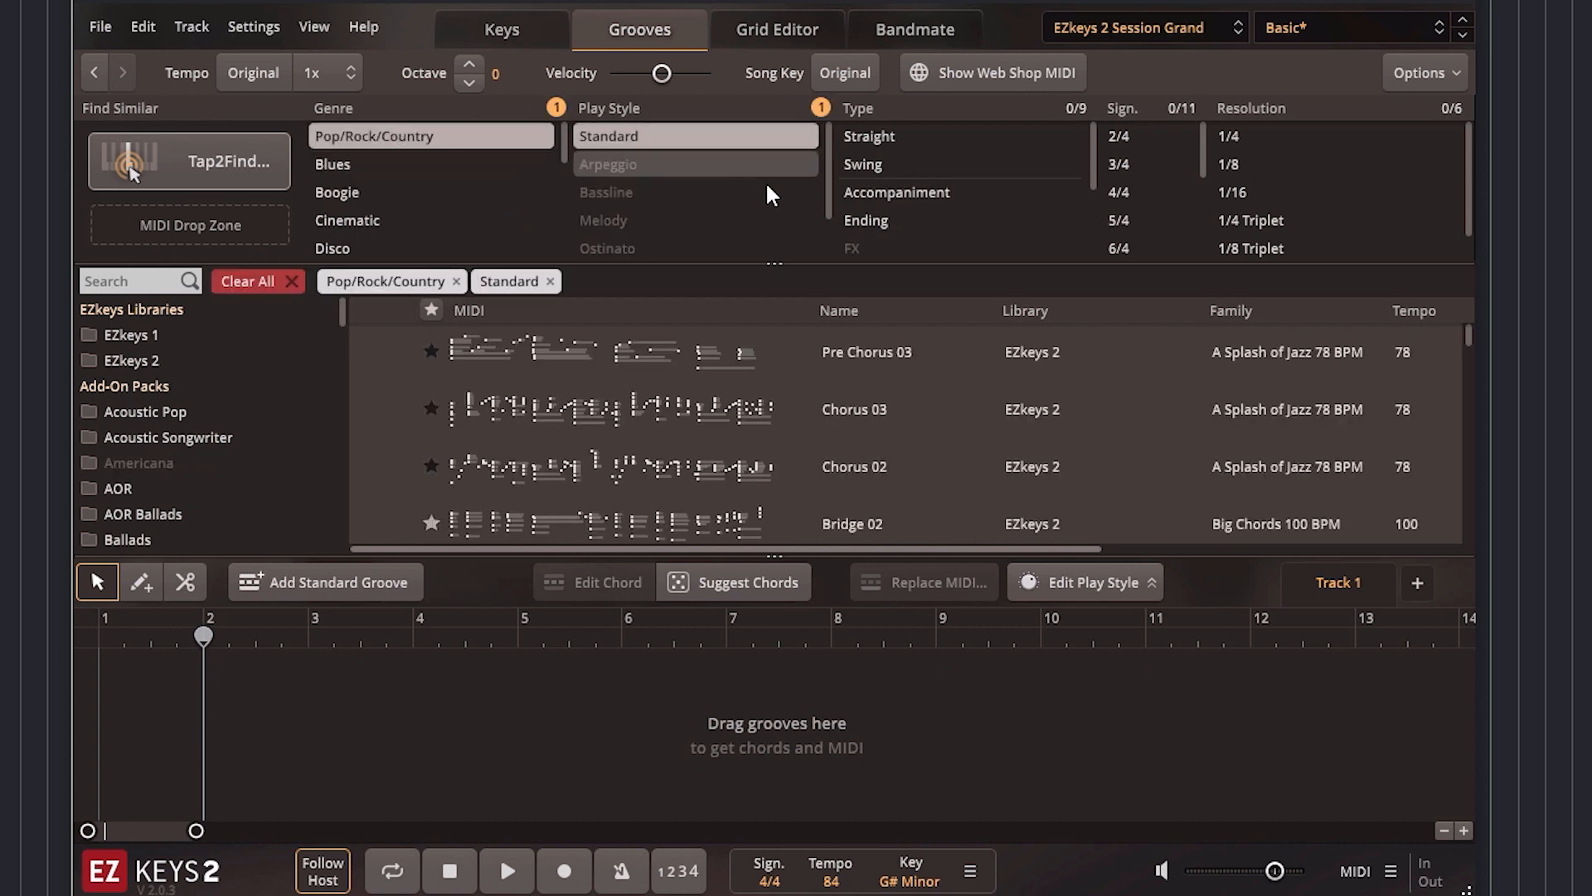
click(869, 222)
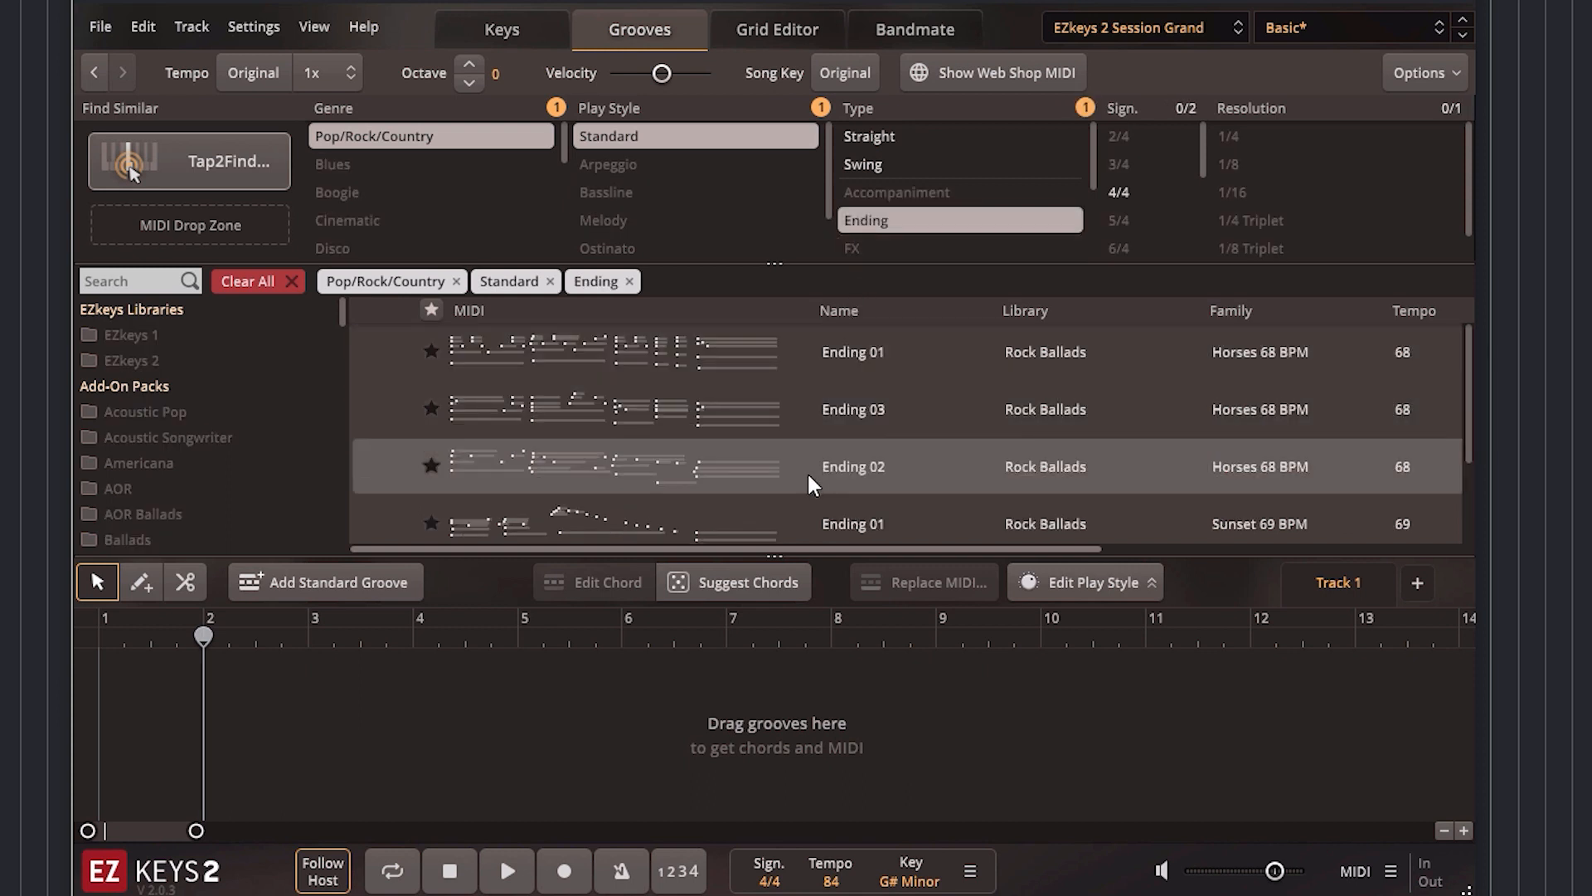
scroll(846, 465, down, 1)
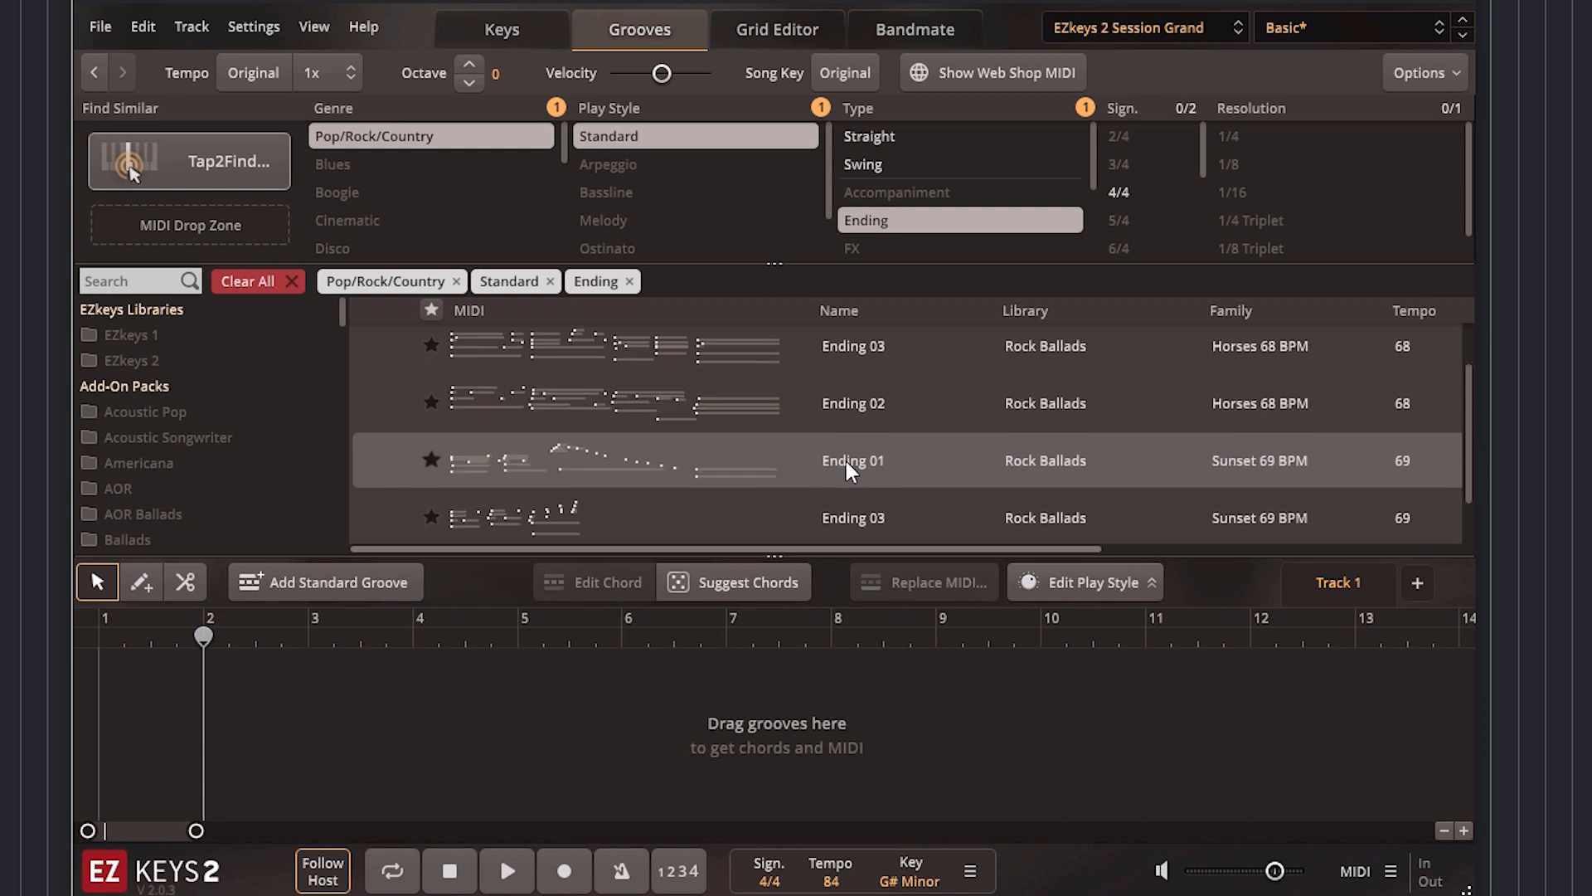
scroll(846, 466, up, 1)
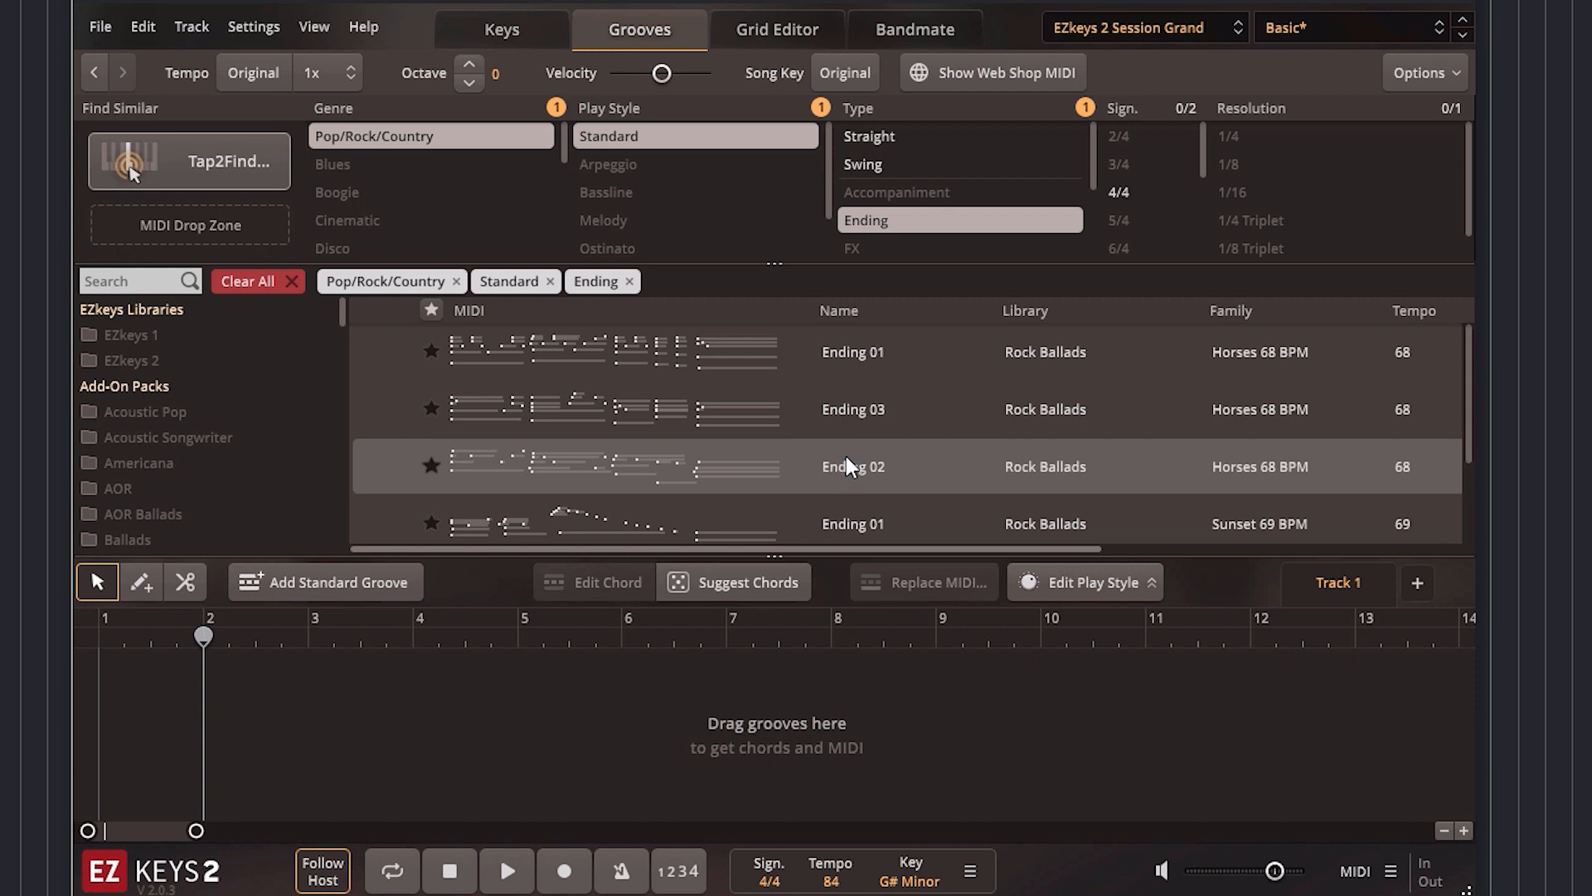
click(291, 280)
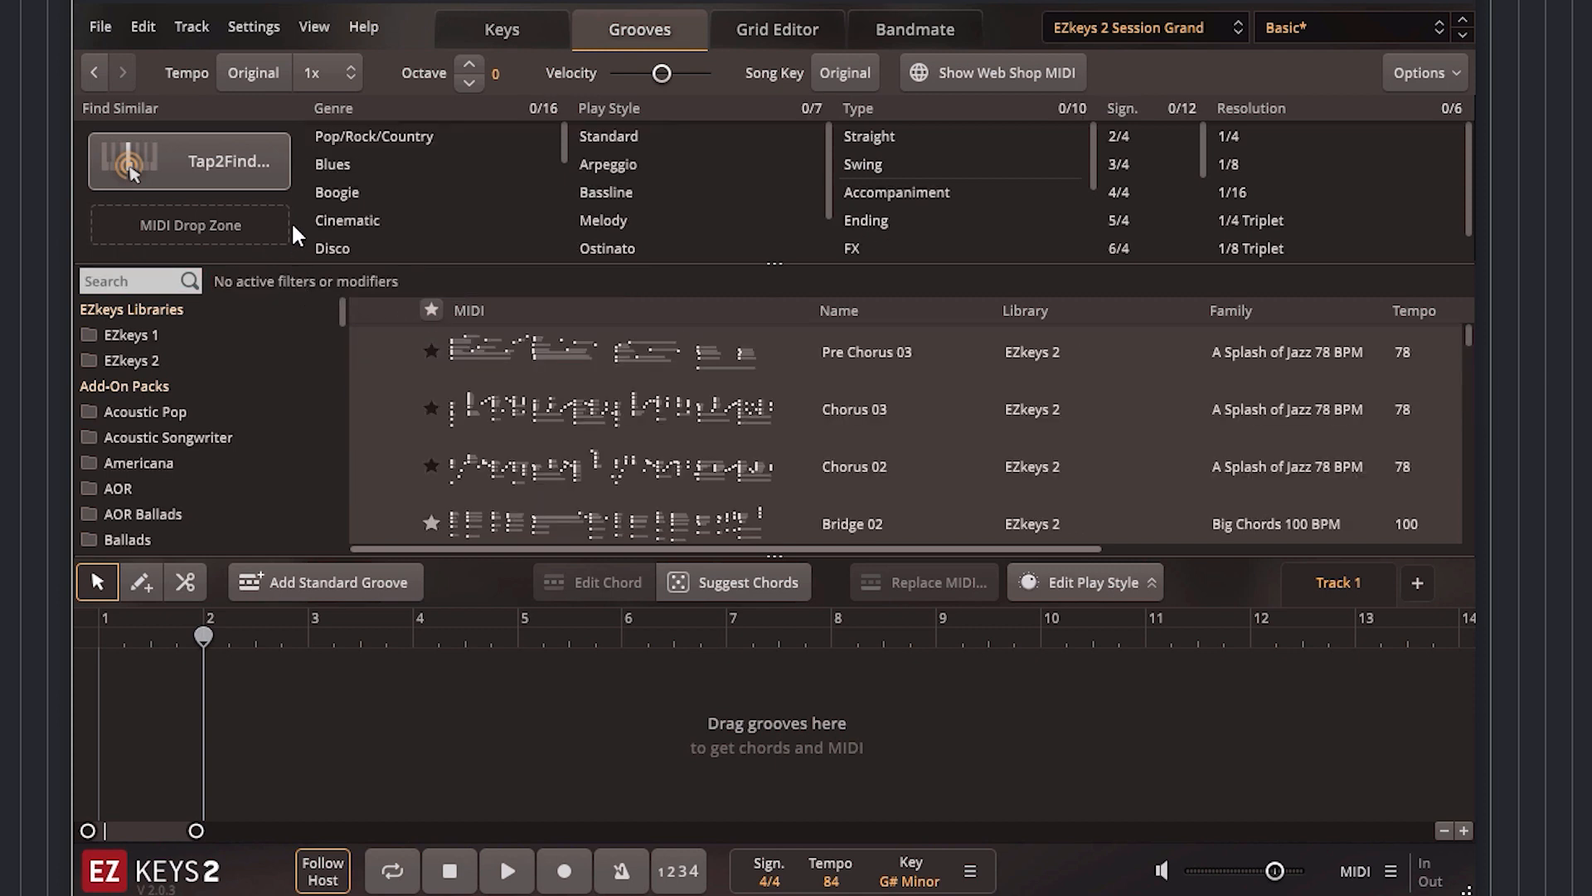
Reopen Tap2Find in Click Rhythm mode, stop its loop and play the host project's Drums clip
click(231, 166)
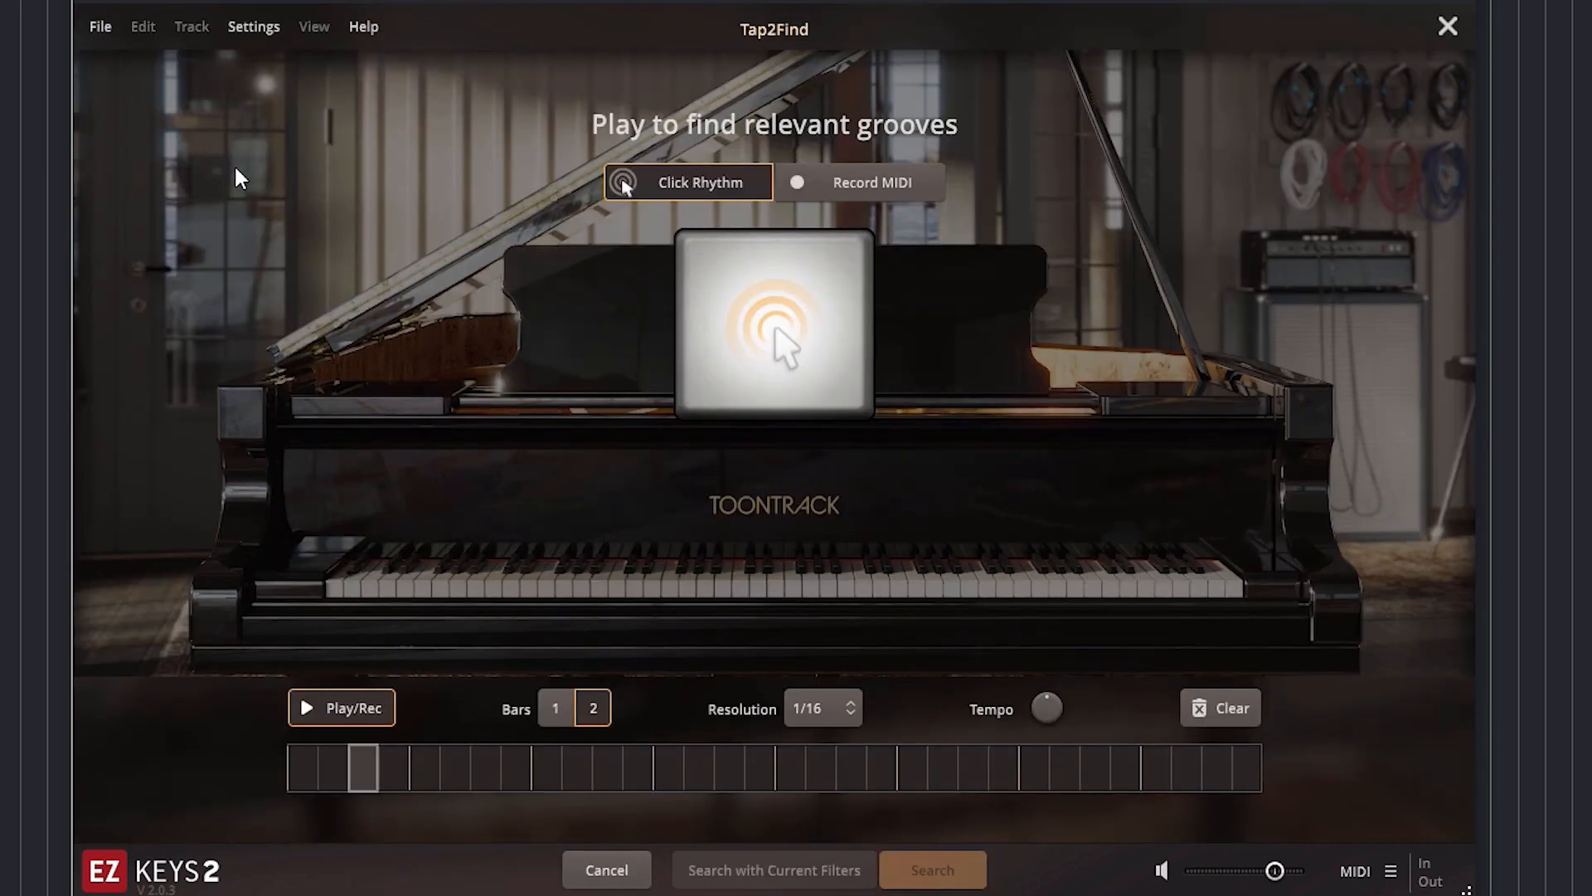
click(367, 717)
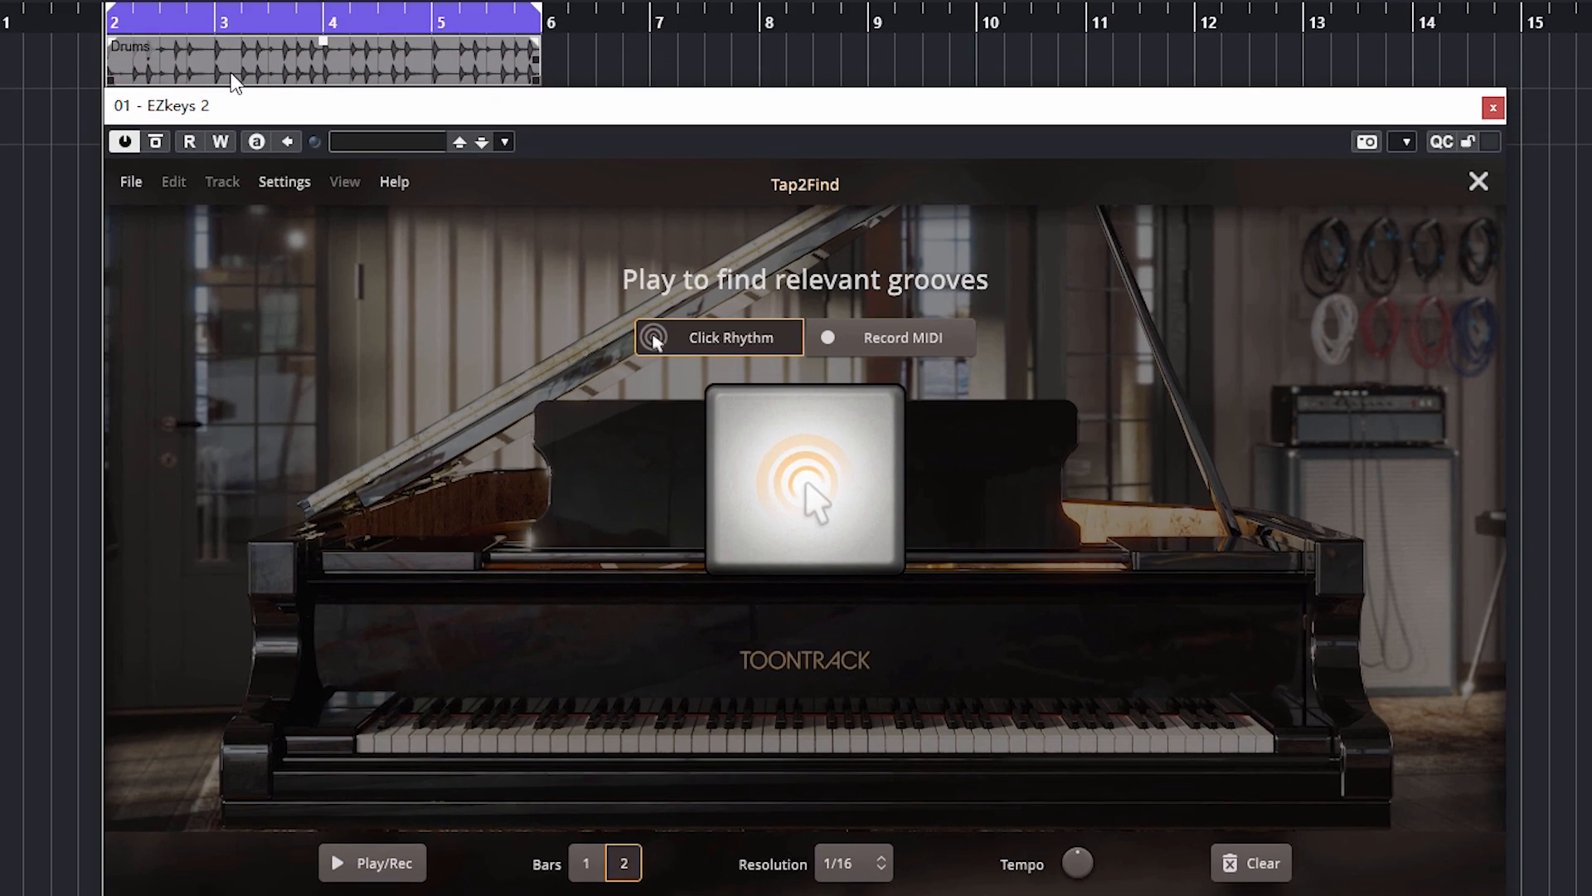
key(space)
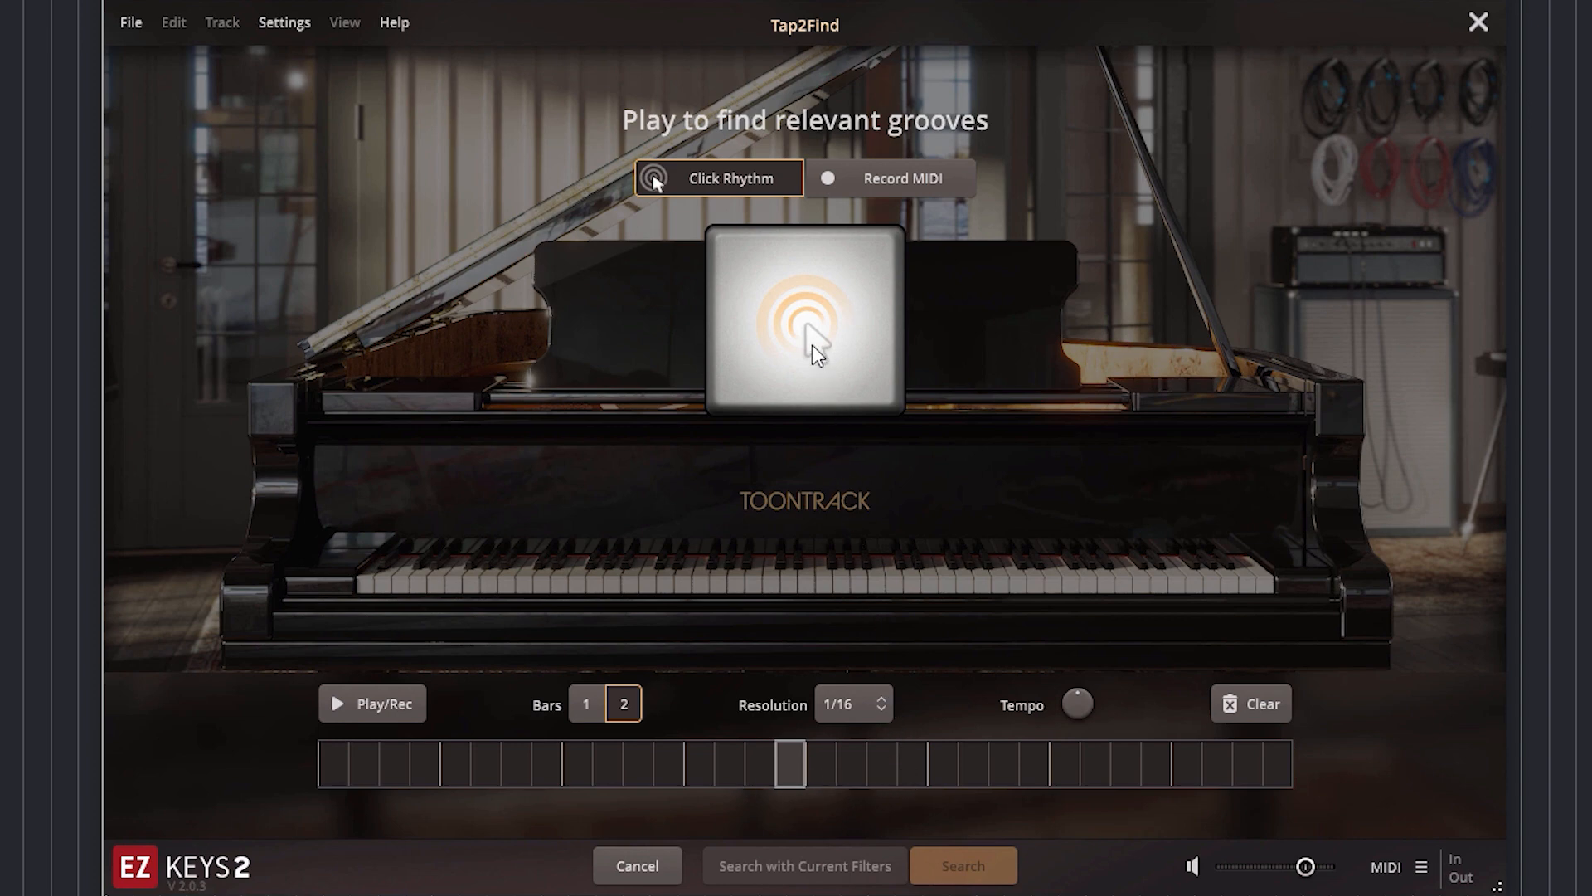
Record a two-bar click rhythm at 1/16 resolution and search for grooves that match it
click(406, 704)
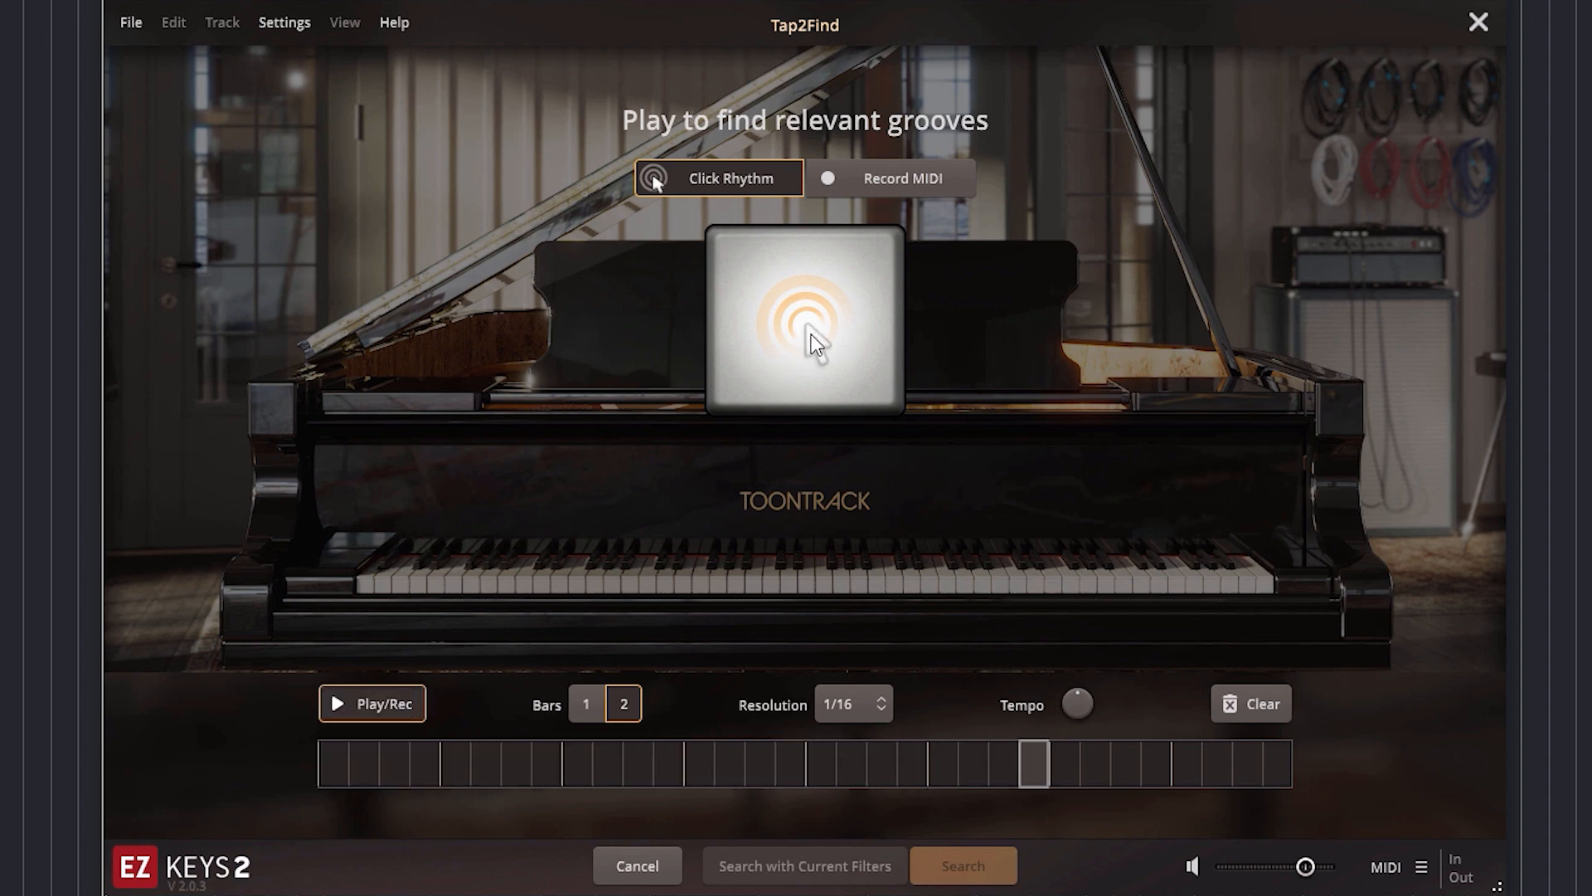
click(811, 335)
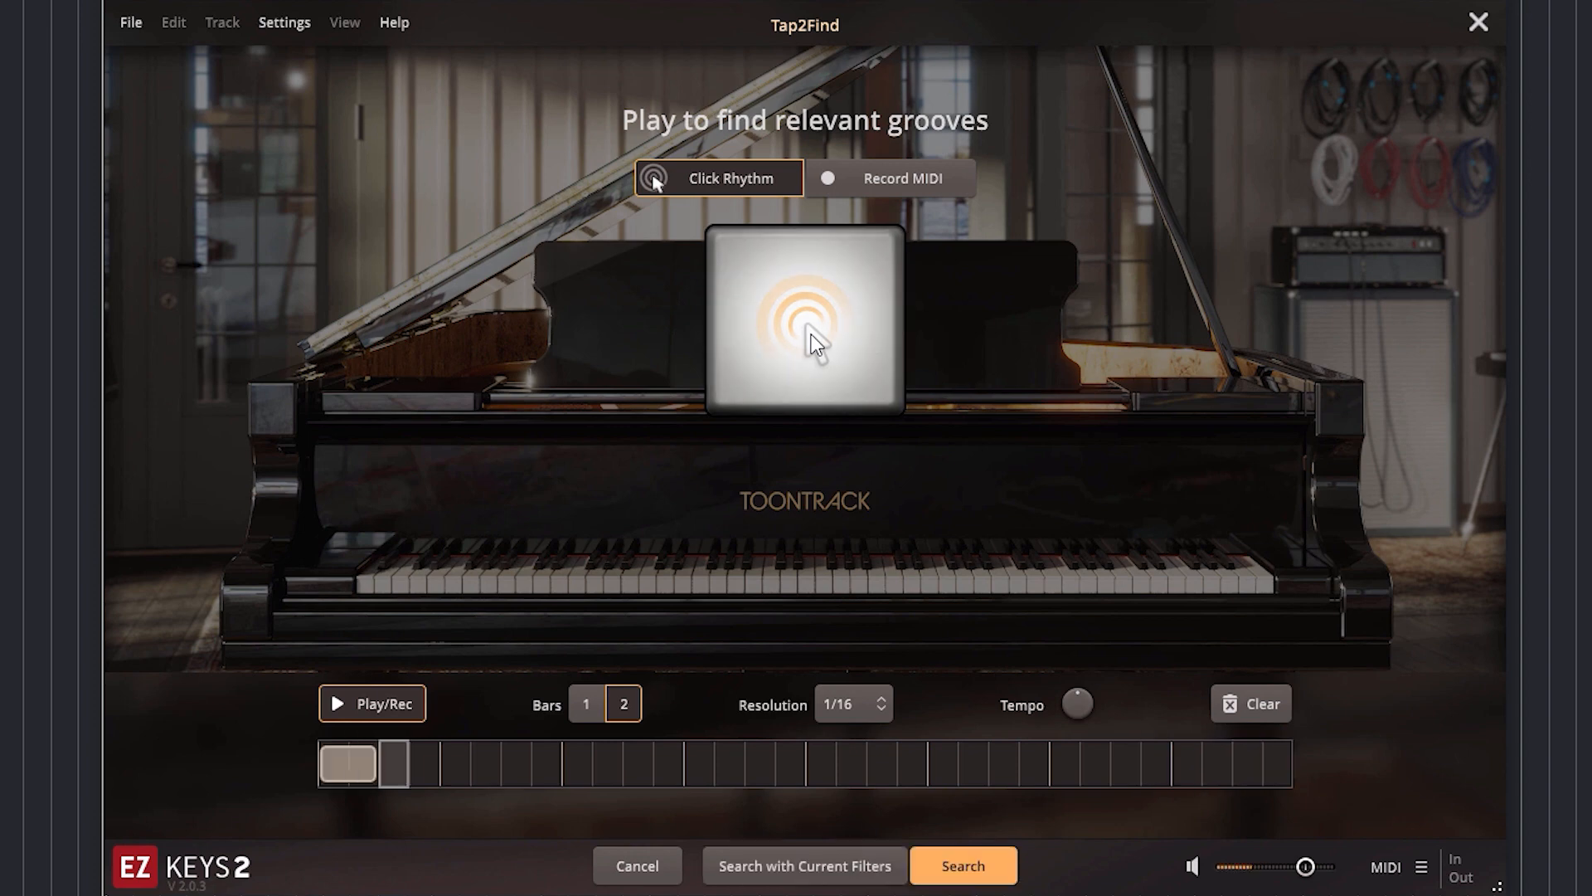
click(811, 335)
click(811, 335)
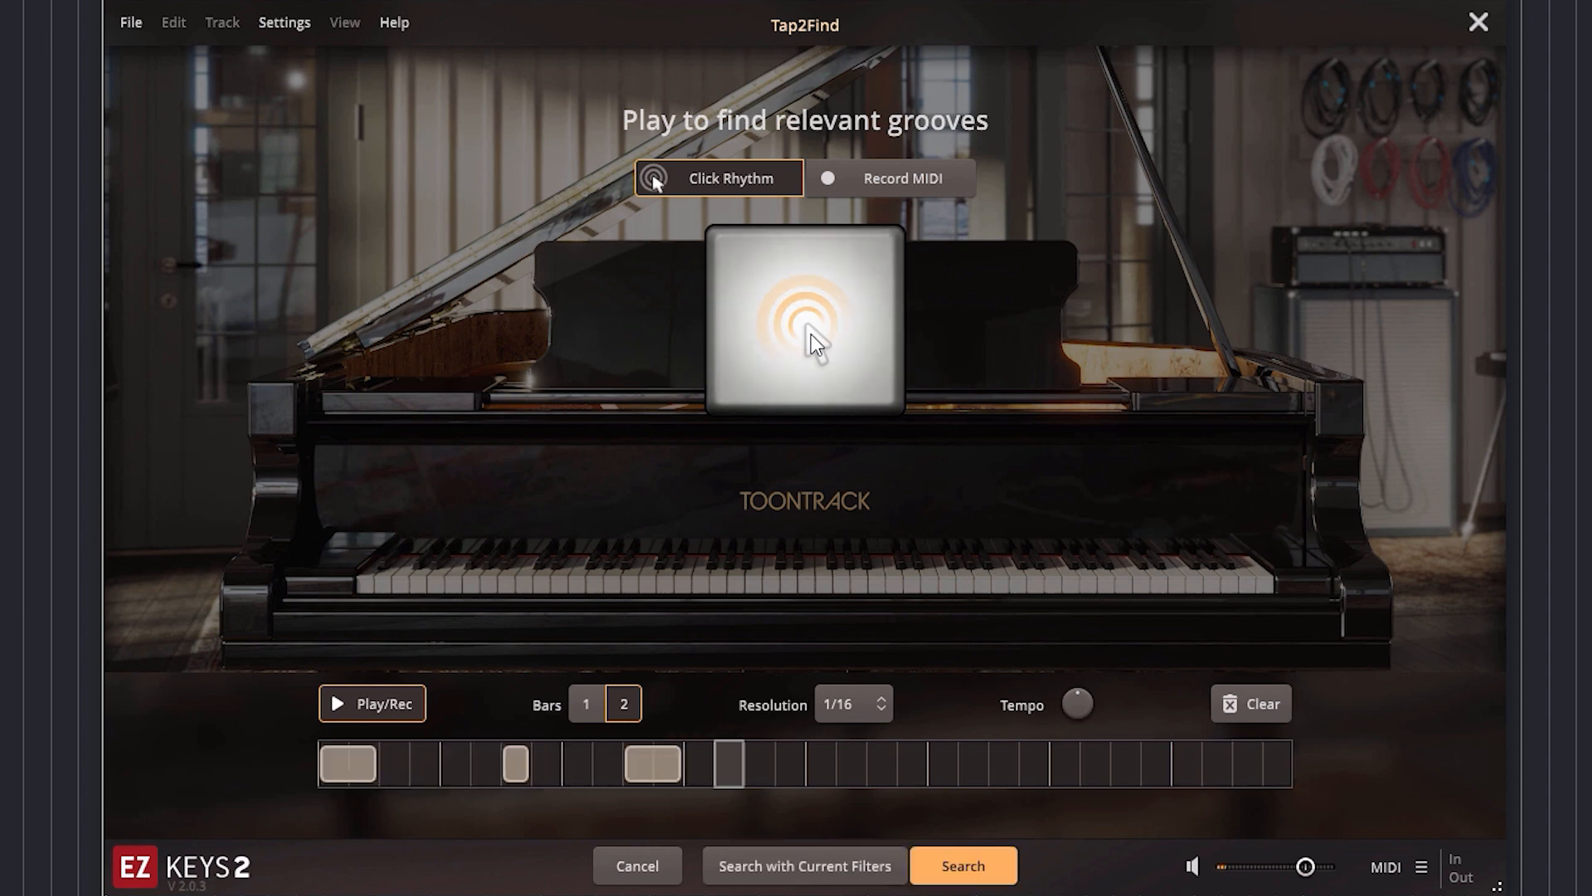
click(811, 335)
click(811, 335)
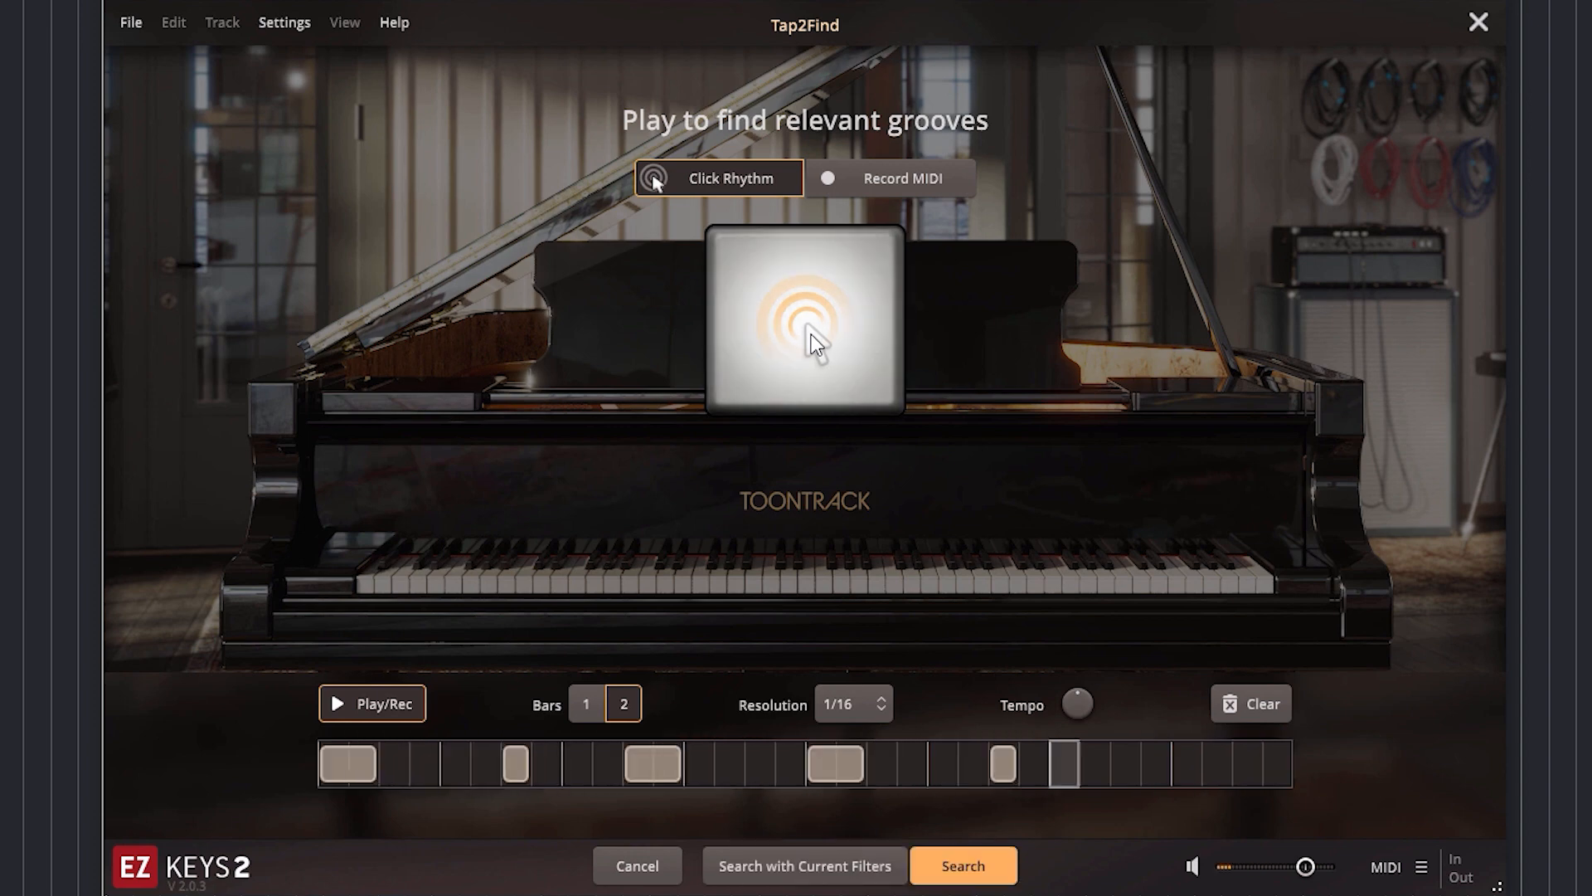
click(811, 335)
click(811, 335)
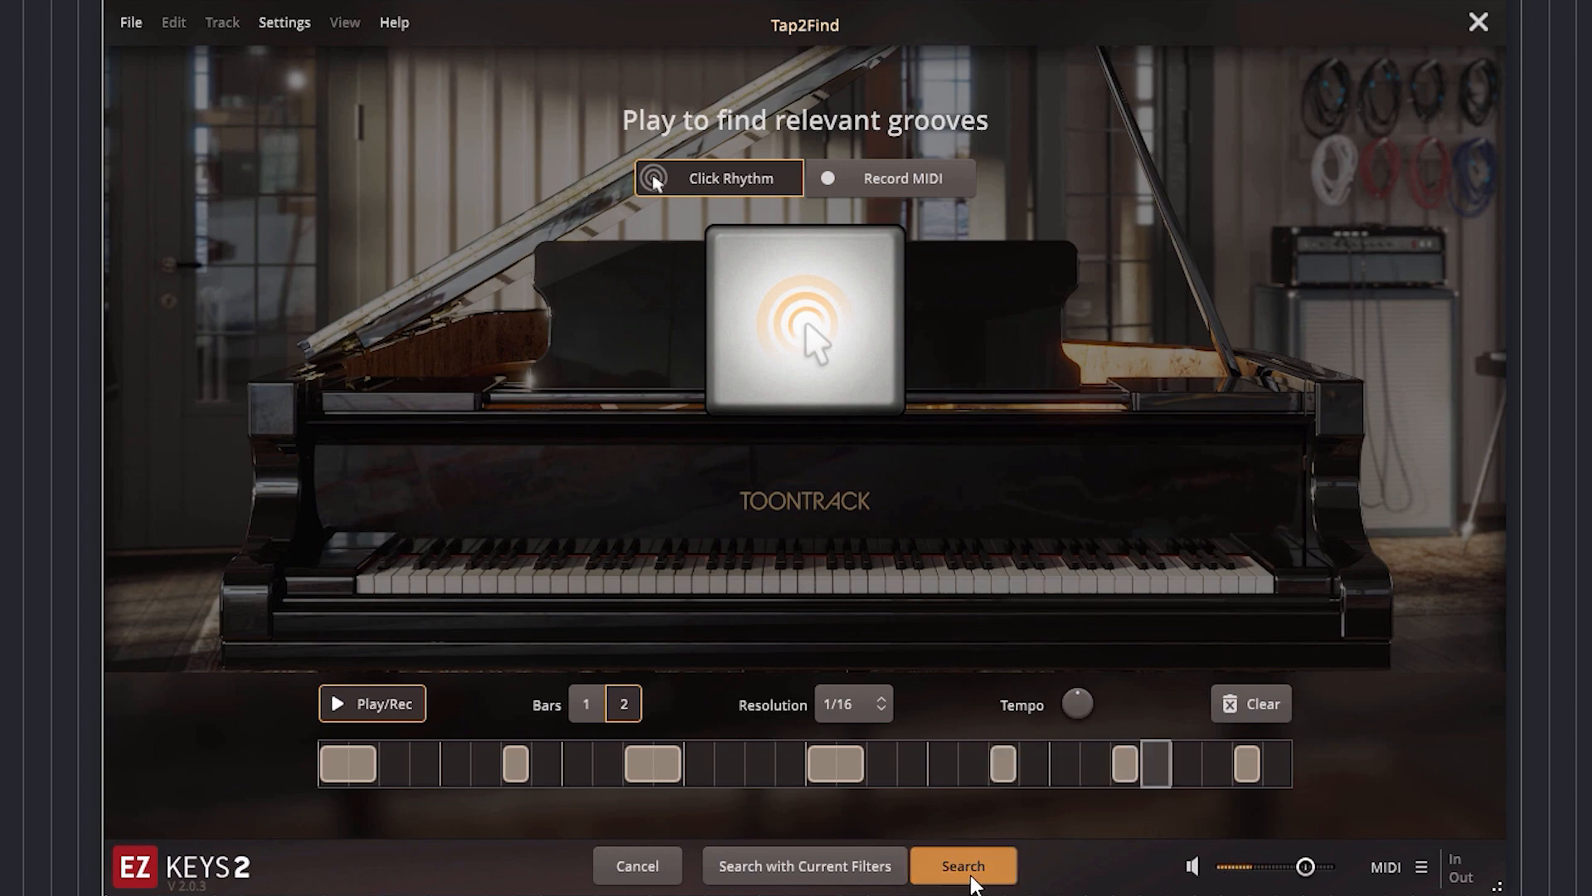
click(966, 871)
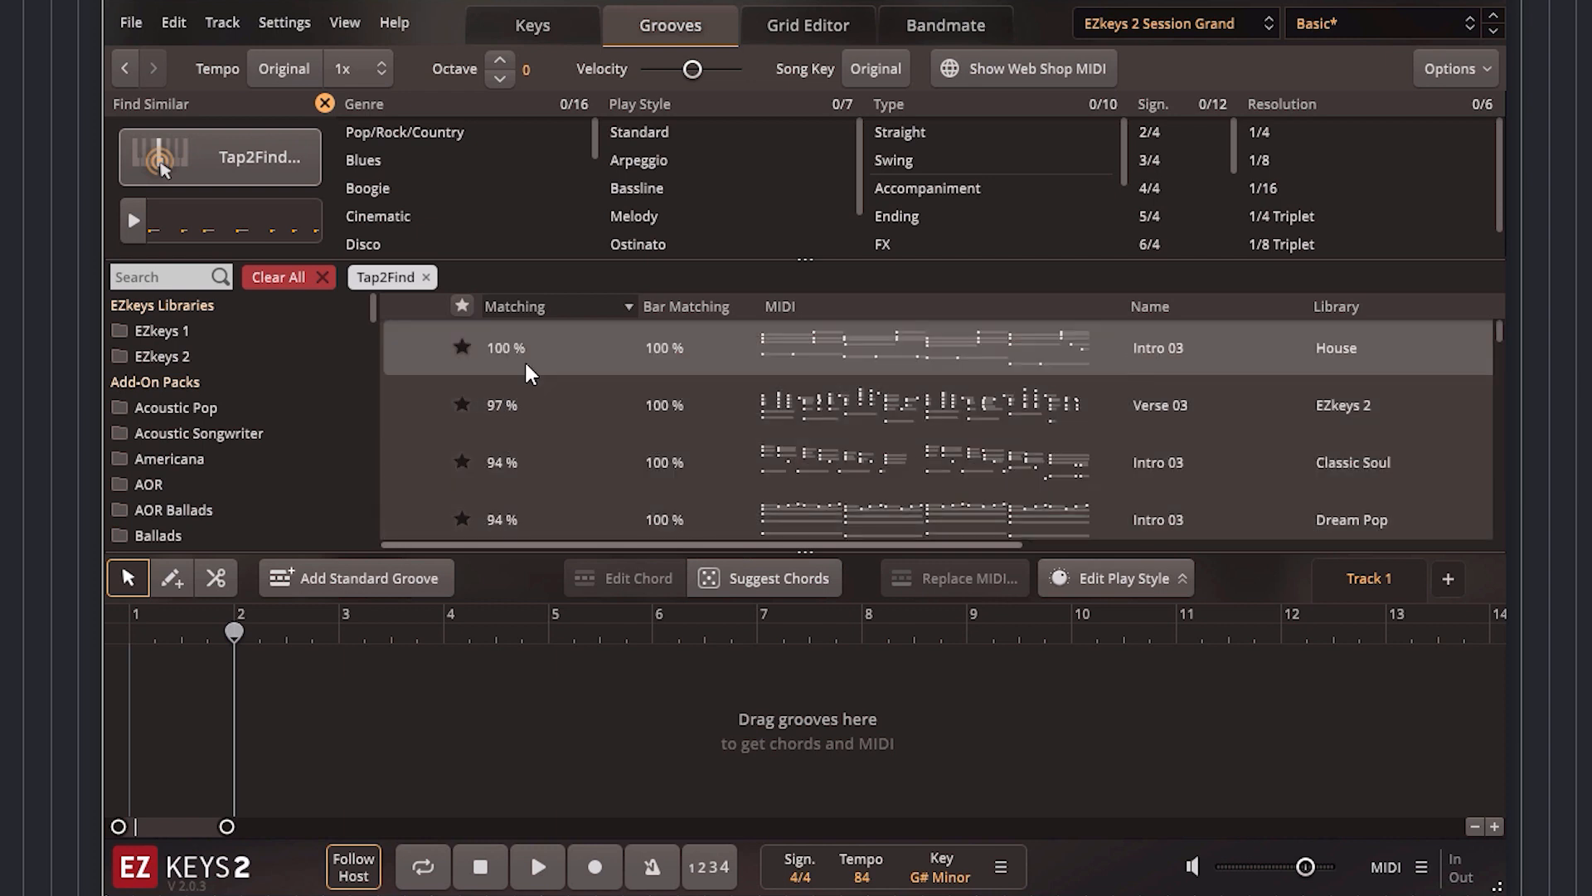
Cycle the sort order of the Matching values and return it to highest match first
click(545, 307)
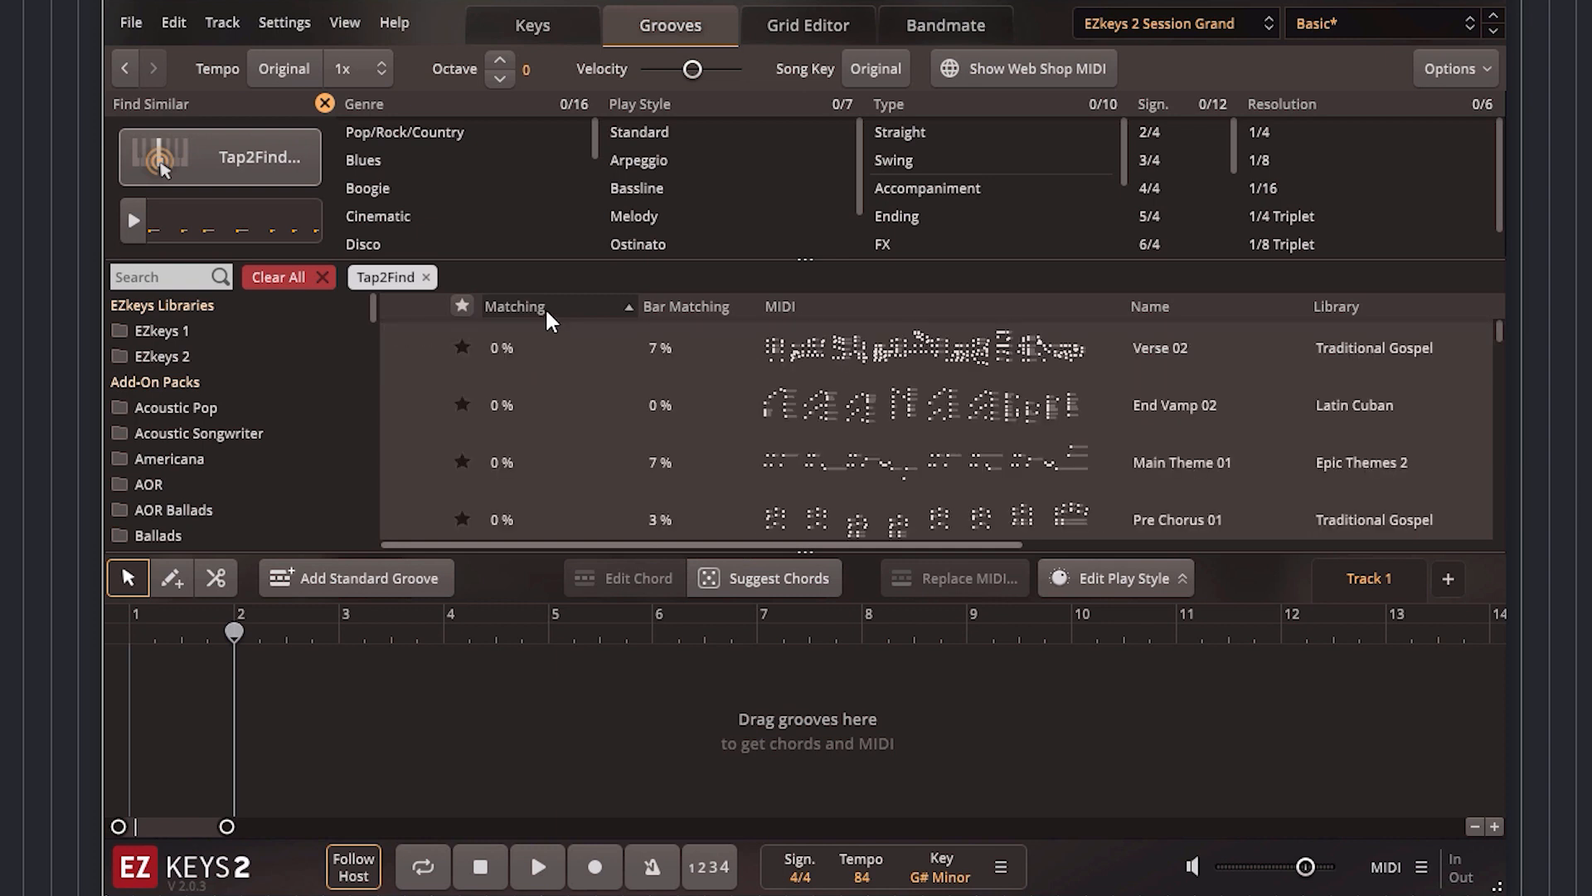
click(545, 306)
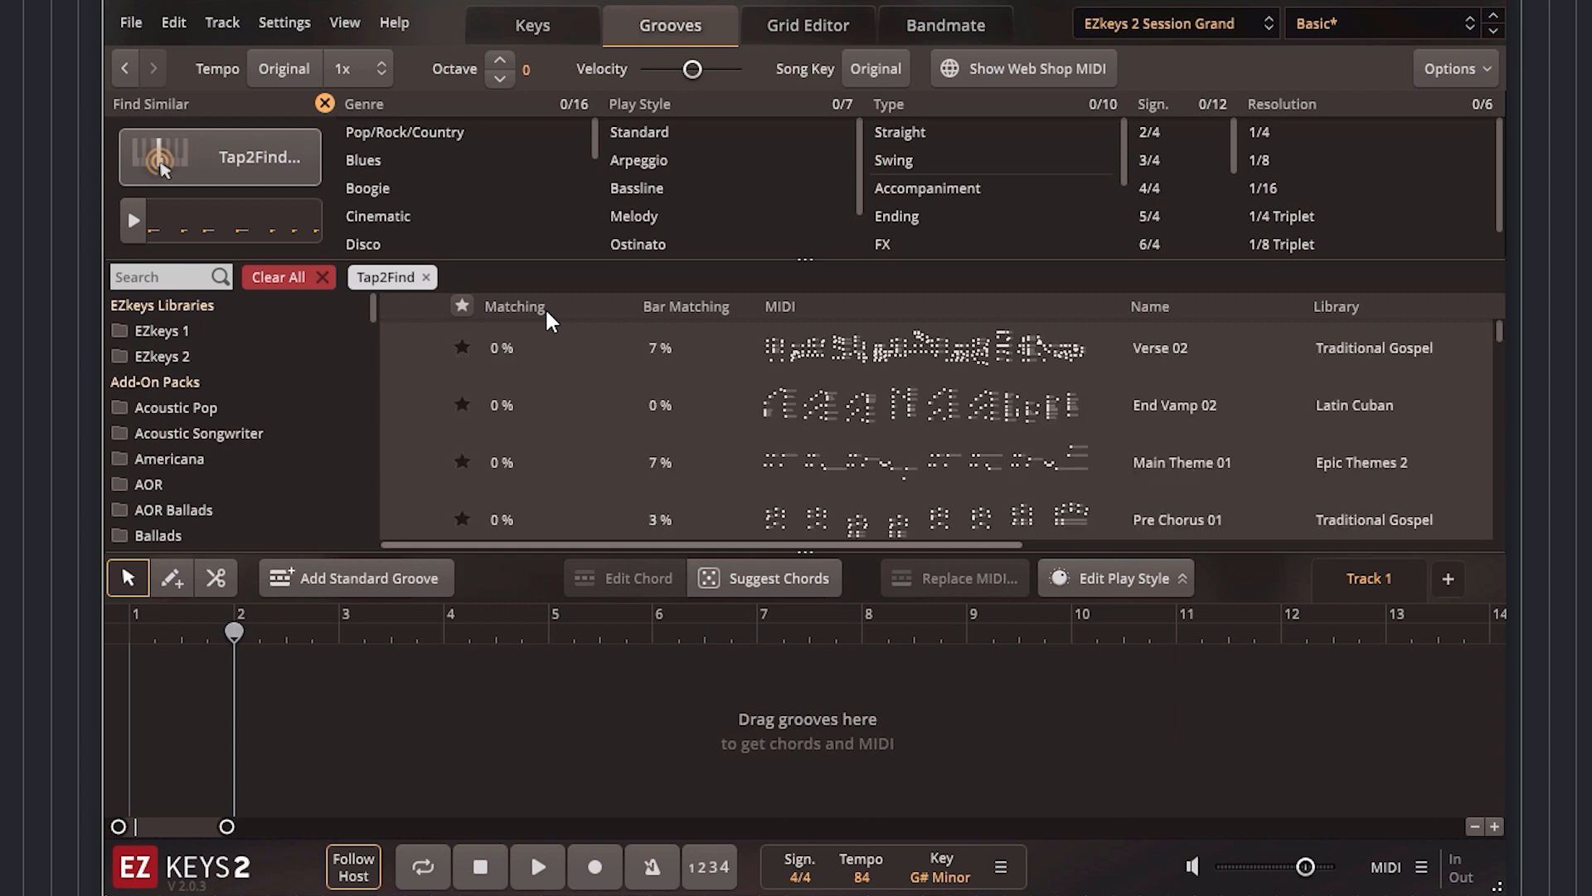
click(545, 307)
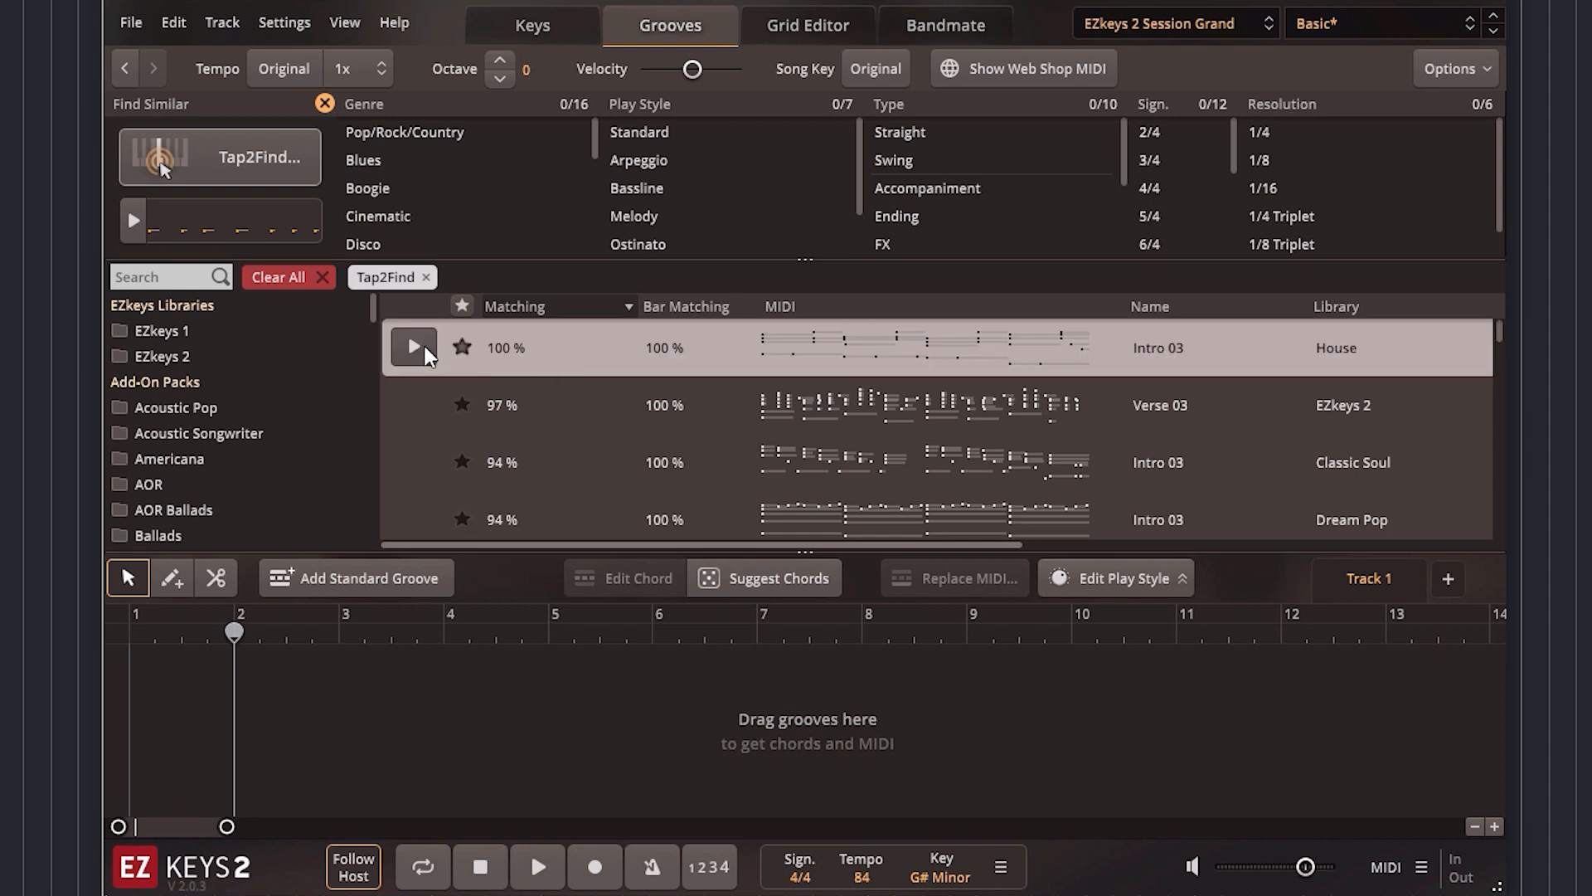
Audition the three best matches: Intro 03 from House, Verse 03 from EZkeys 2 and Intro 03 from Classic Soul
click(421, 345)
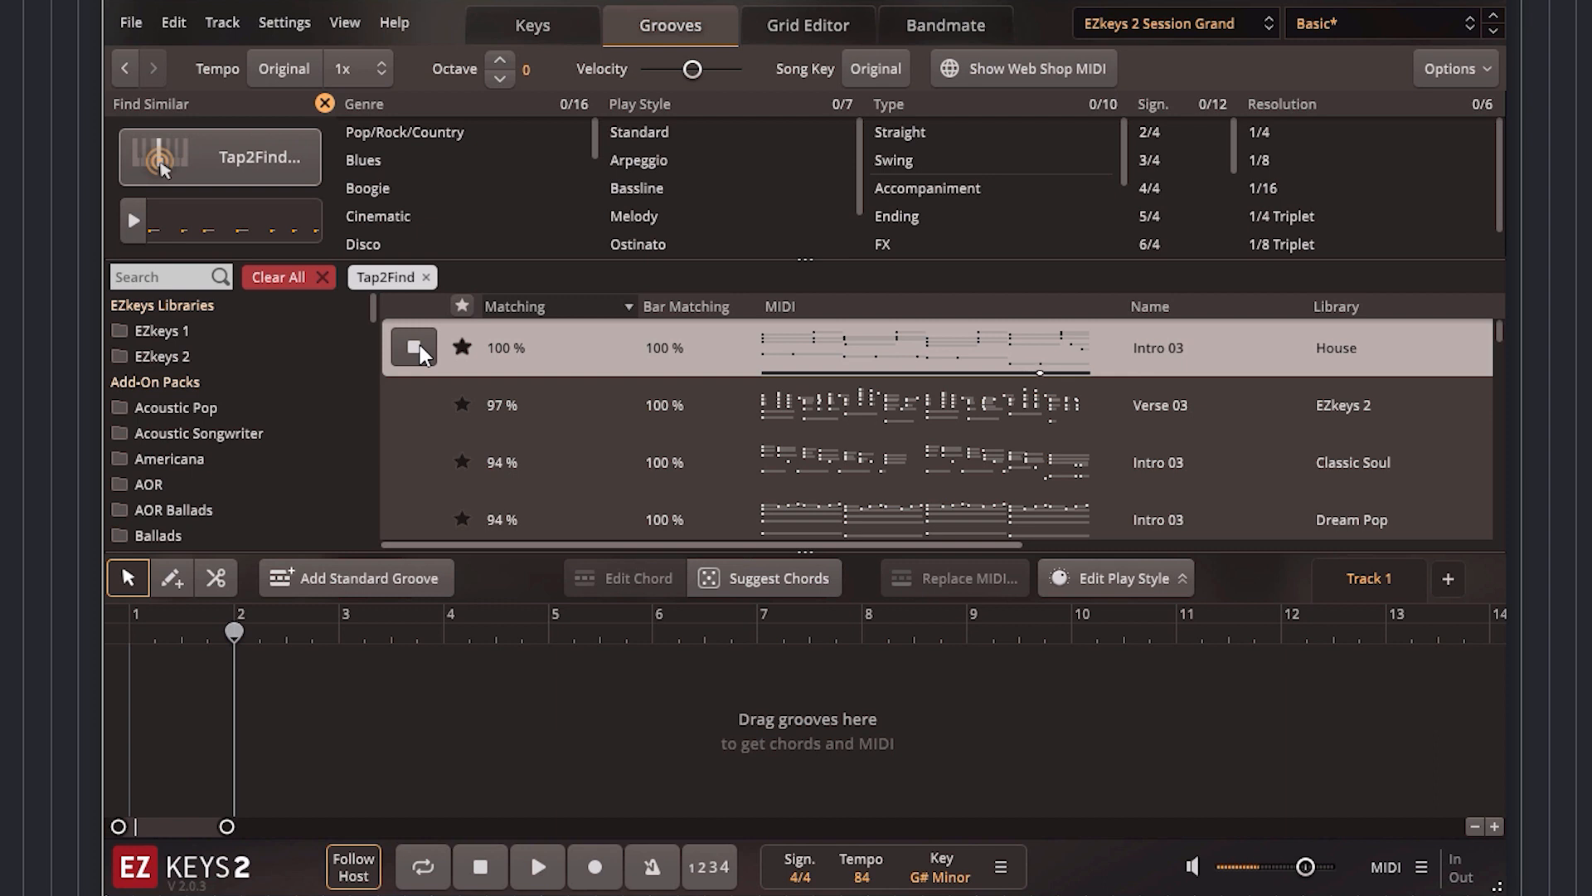
click(415, 408)
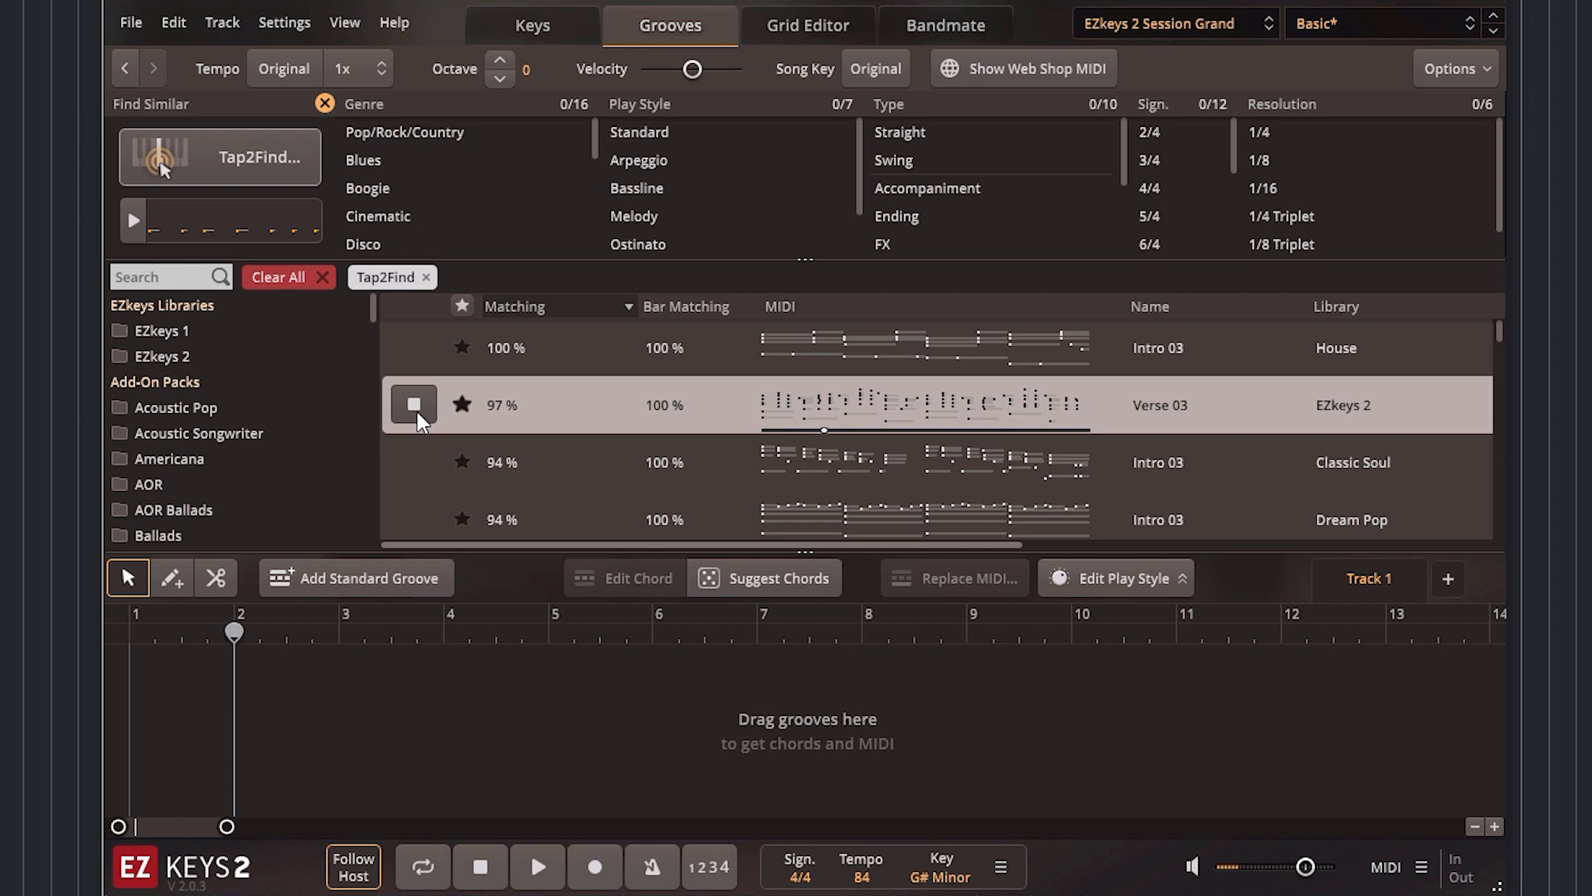
click(414, 462)
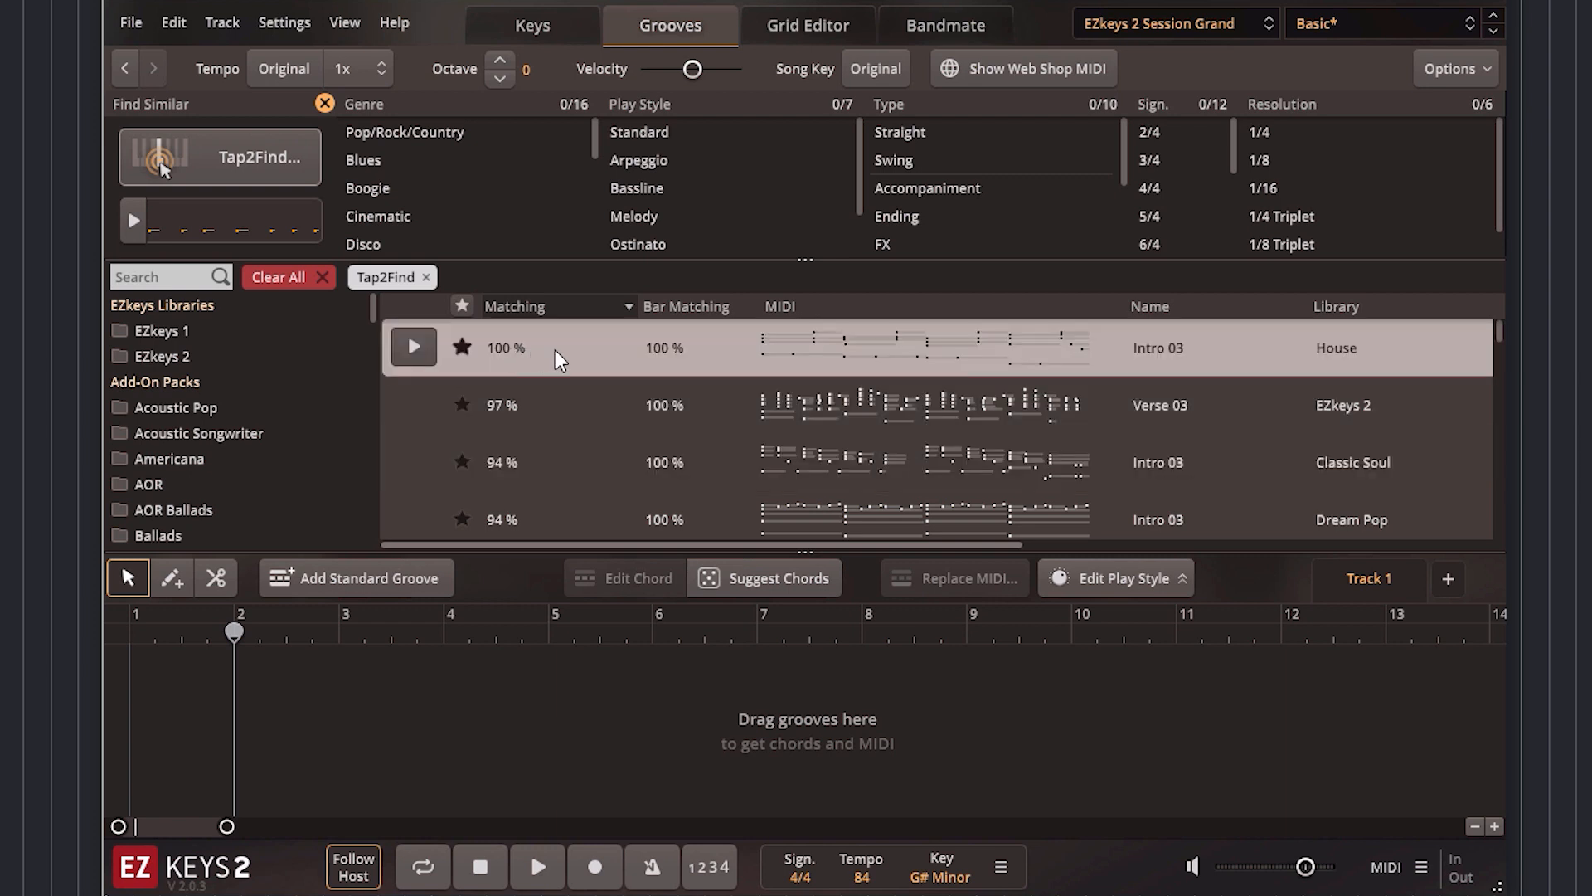
Place the Intro 03 groove from the House library on Track 1, starting at bar 2
drag(607, 350, 242, 655)
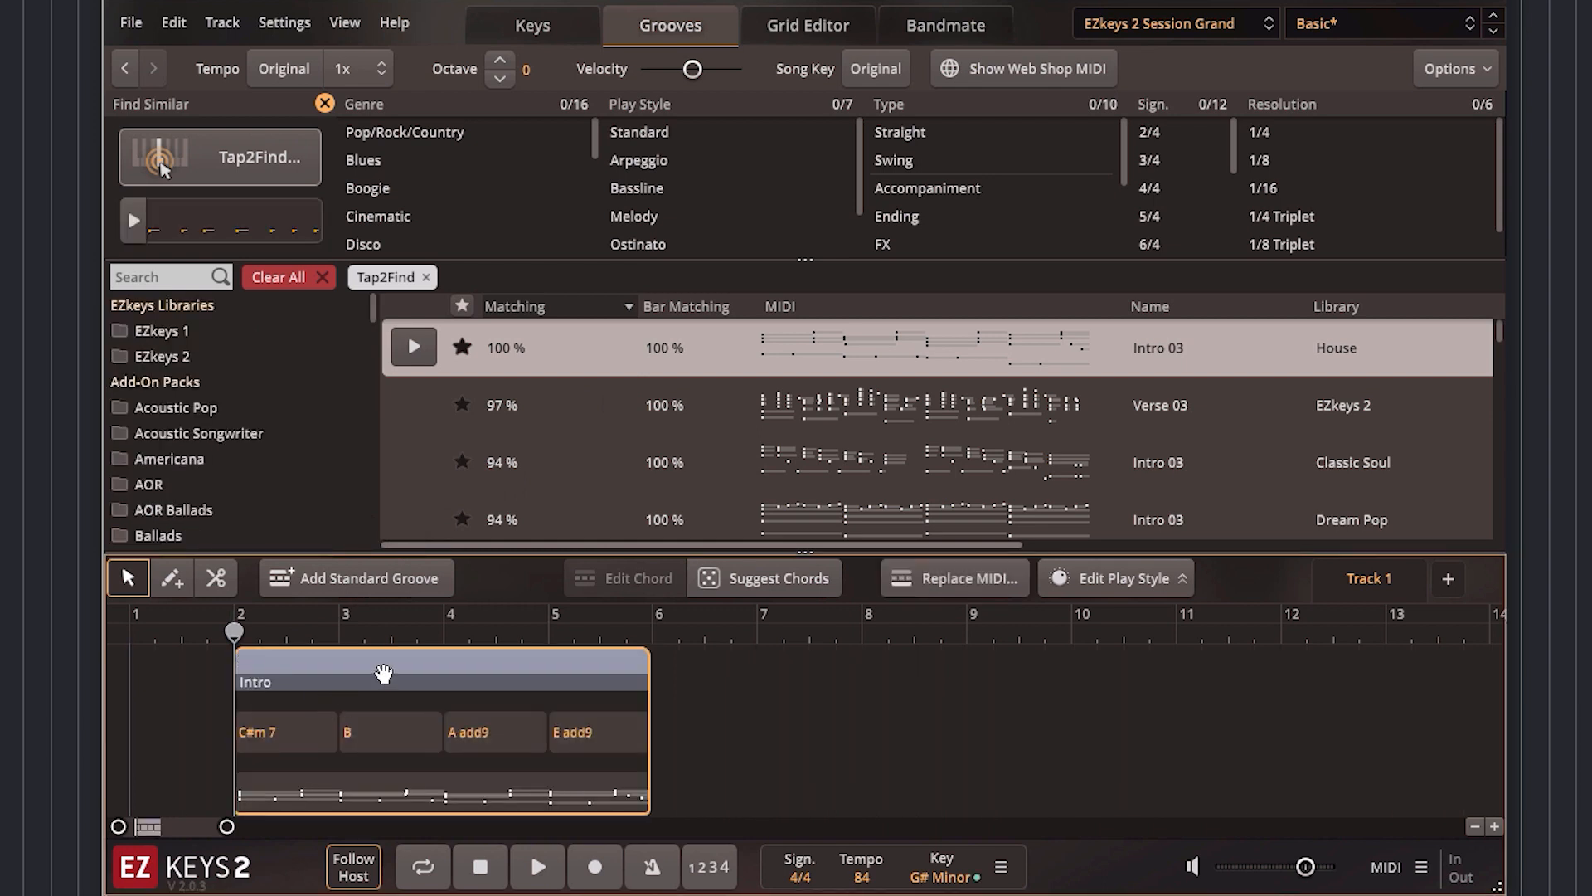
Clear the active Tap2Find filter from the groove browser and open Tap2Find for another rhythm search
key(space)
click(323, 277)
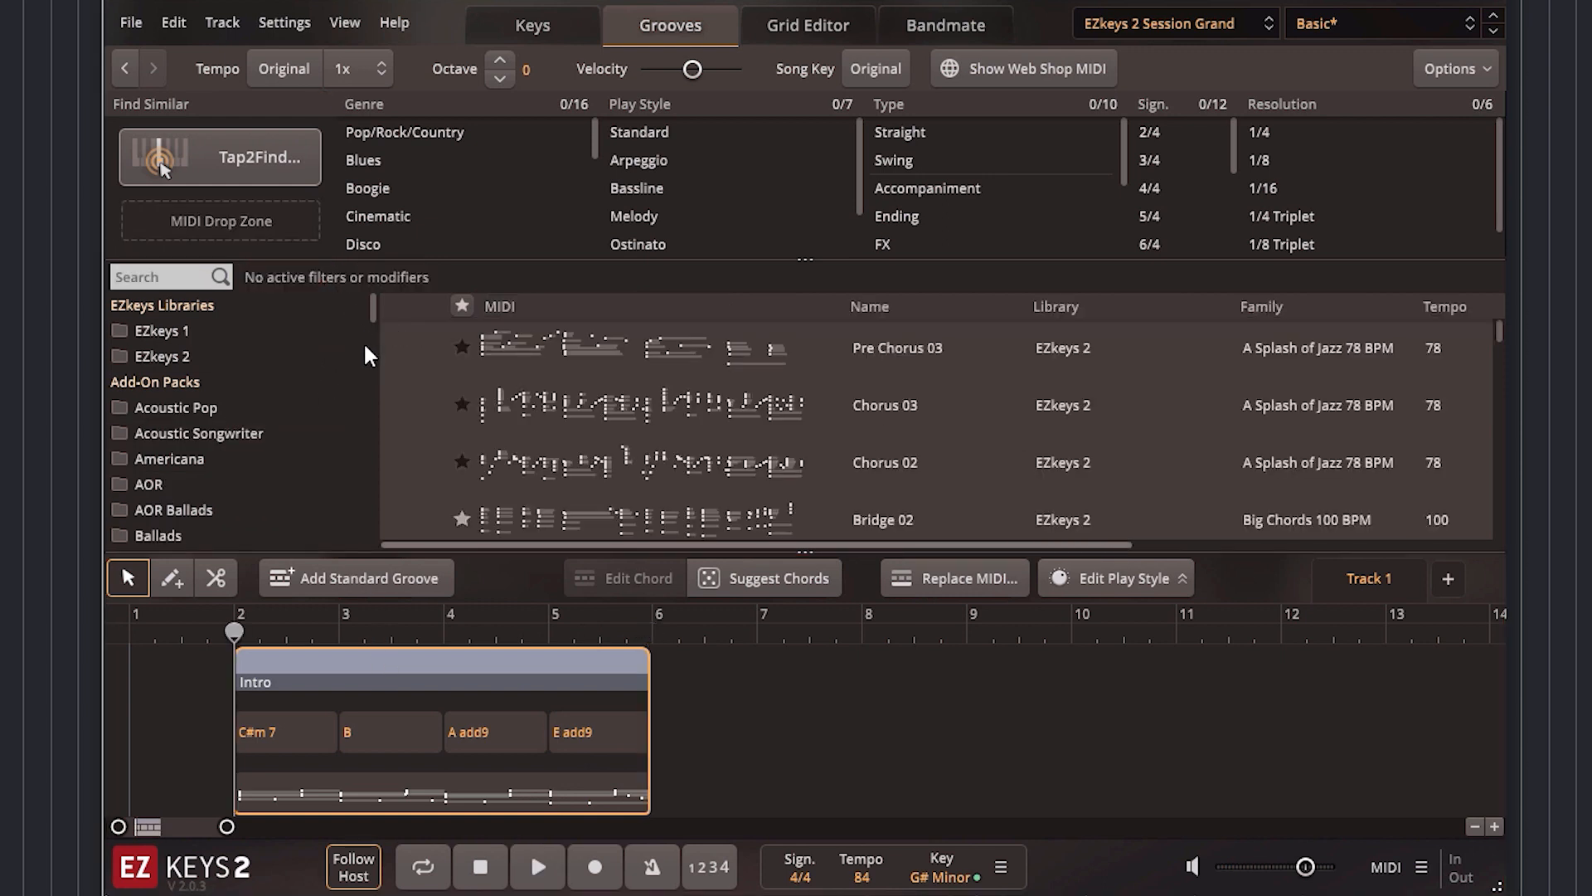
click(270, 162)
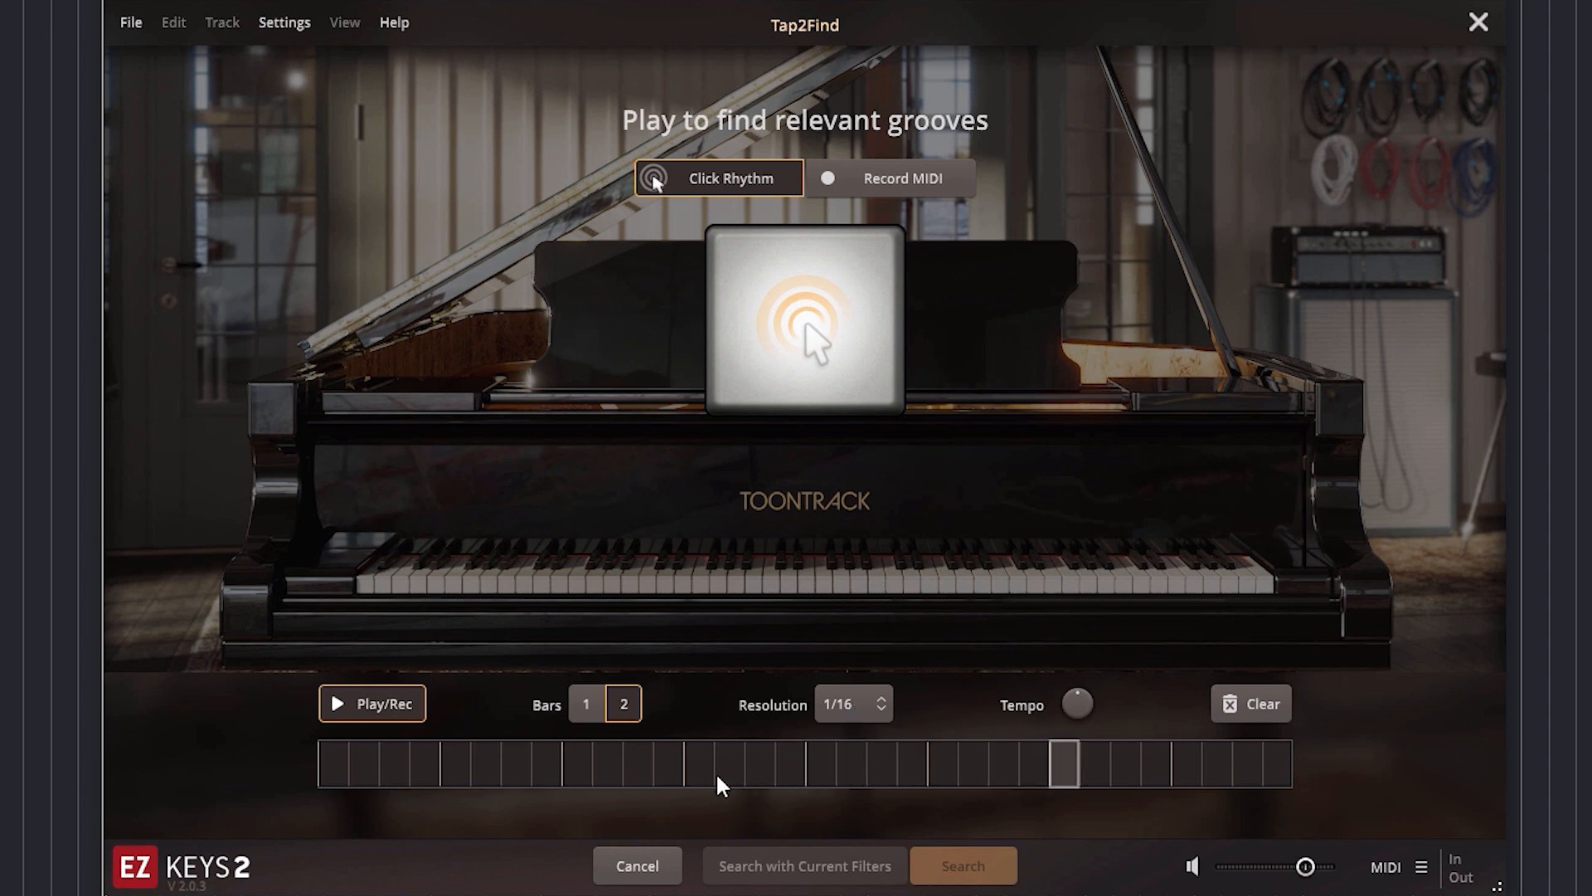
Place hits on sixteenths 1, 7, 11, 17, 23, 27 and 31 of the two-bar rhythm grid and search for matching grooves
click(332, 765)
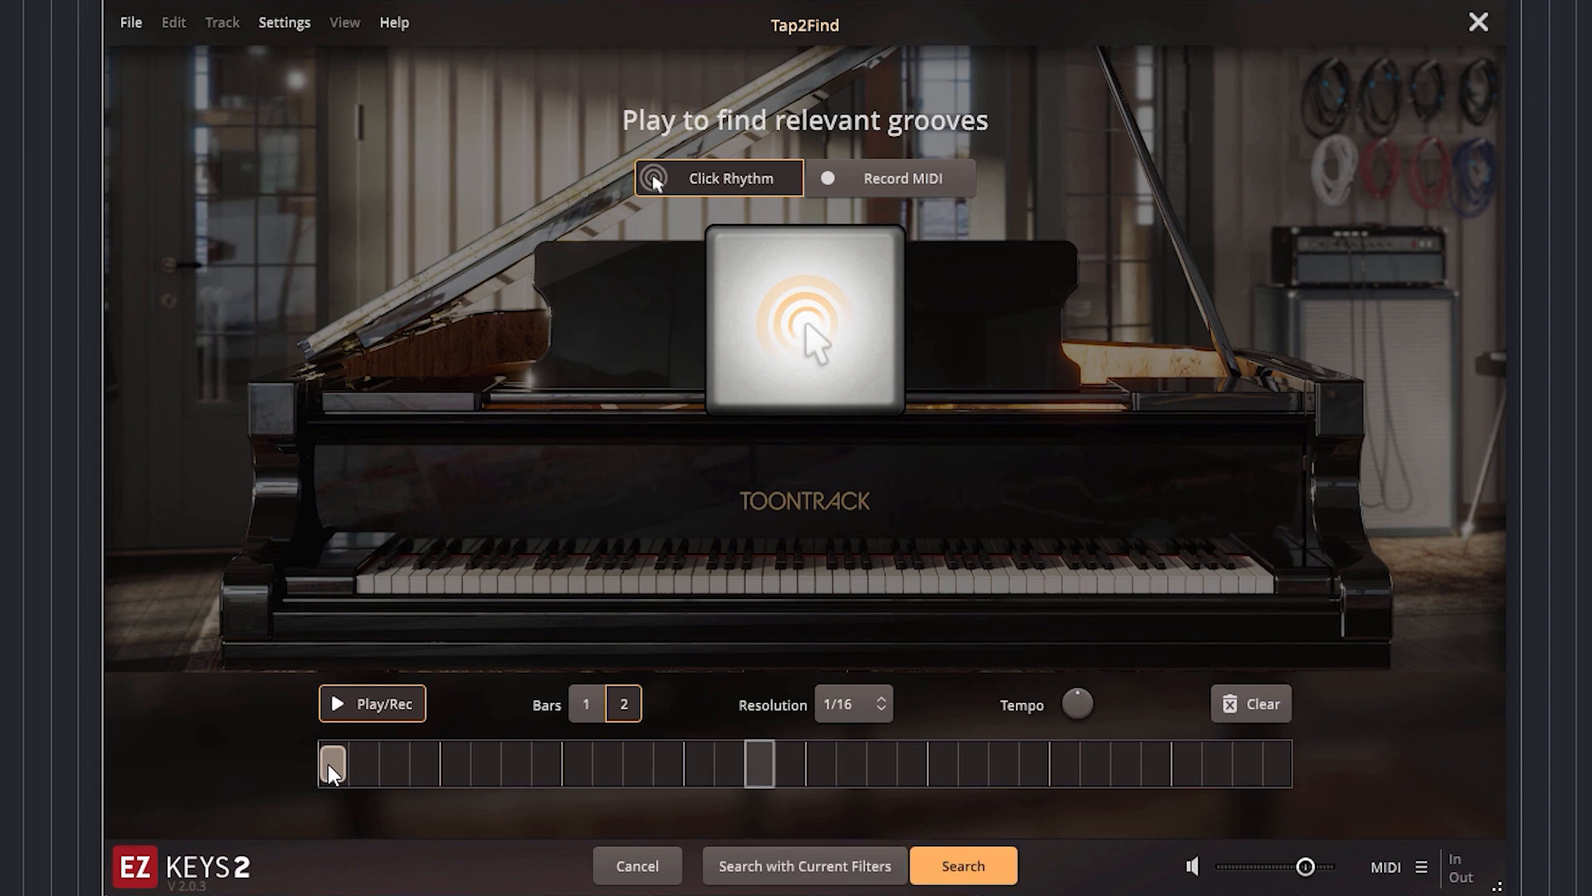
click(516, 776)
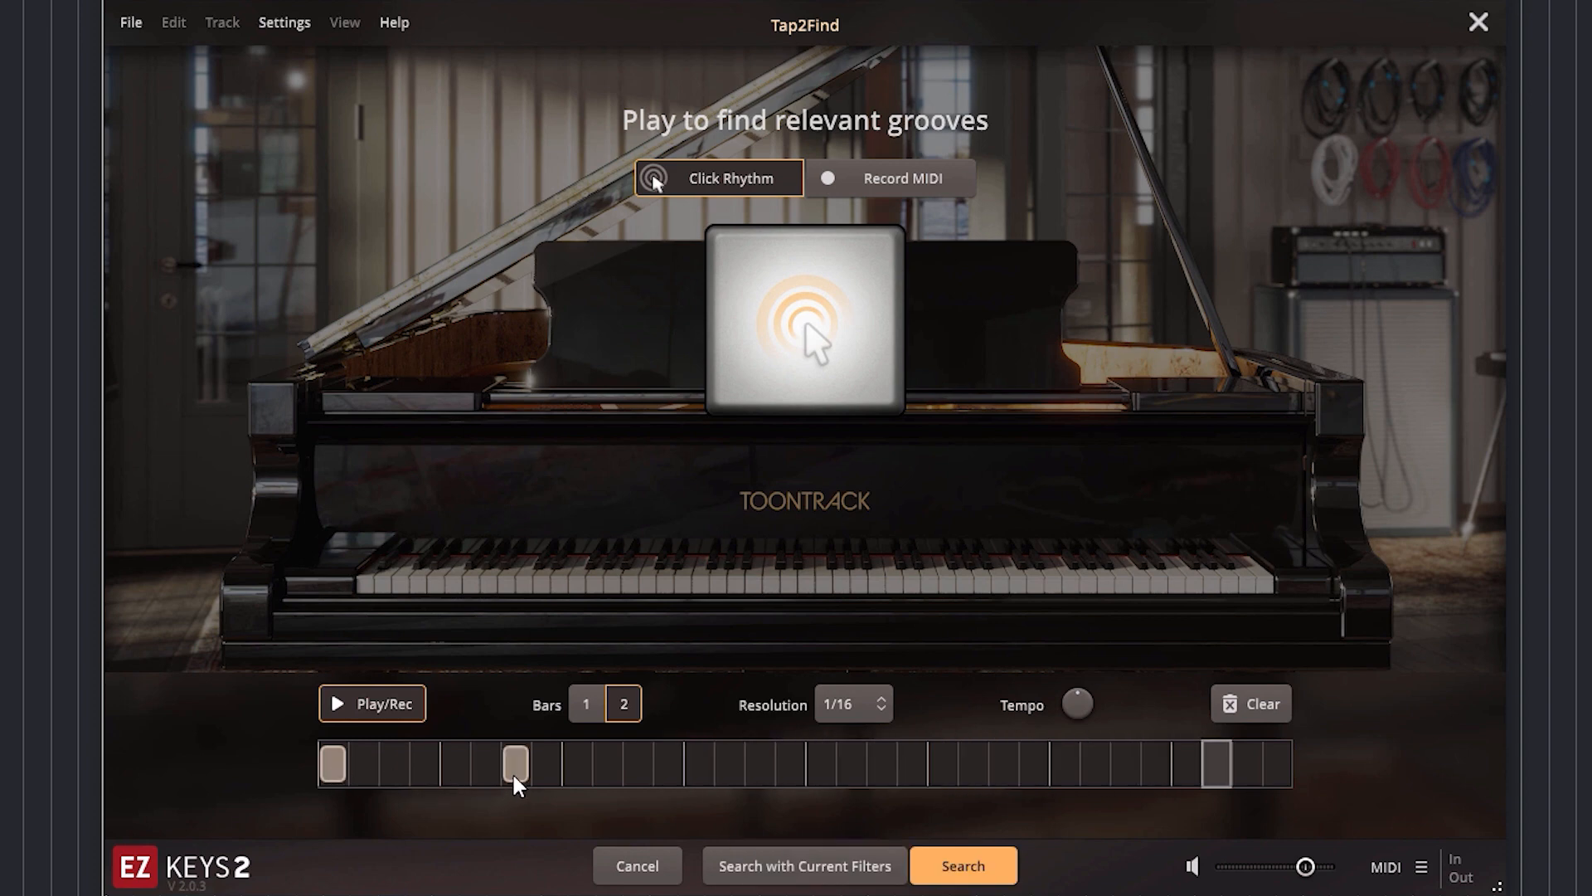
click(639, 772)
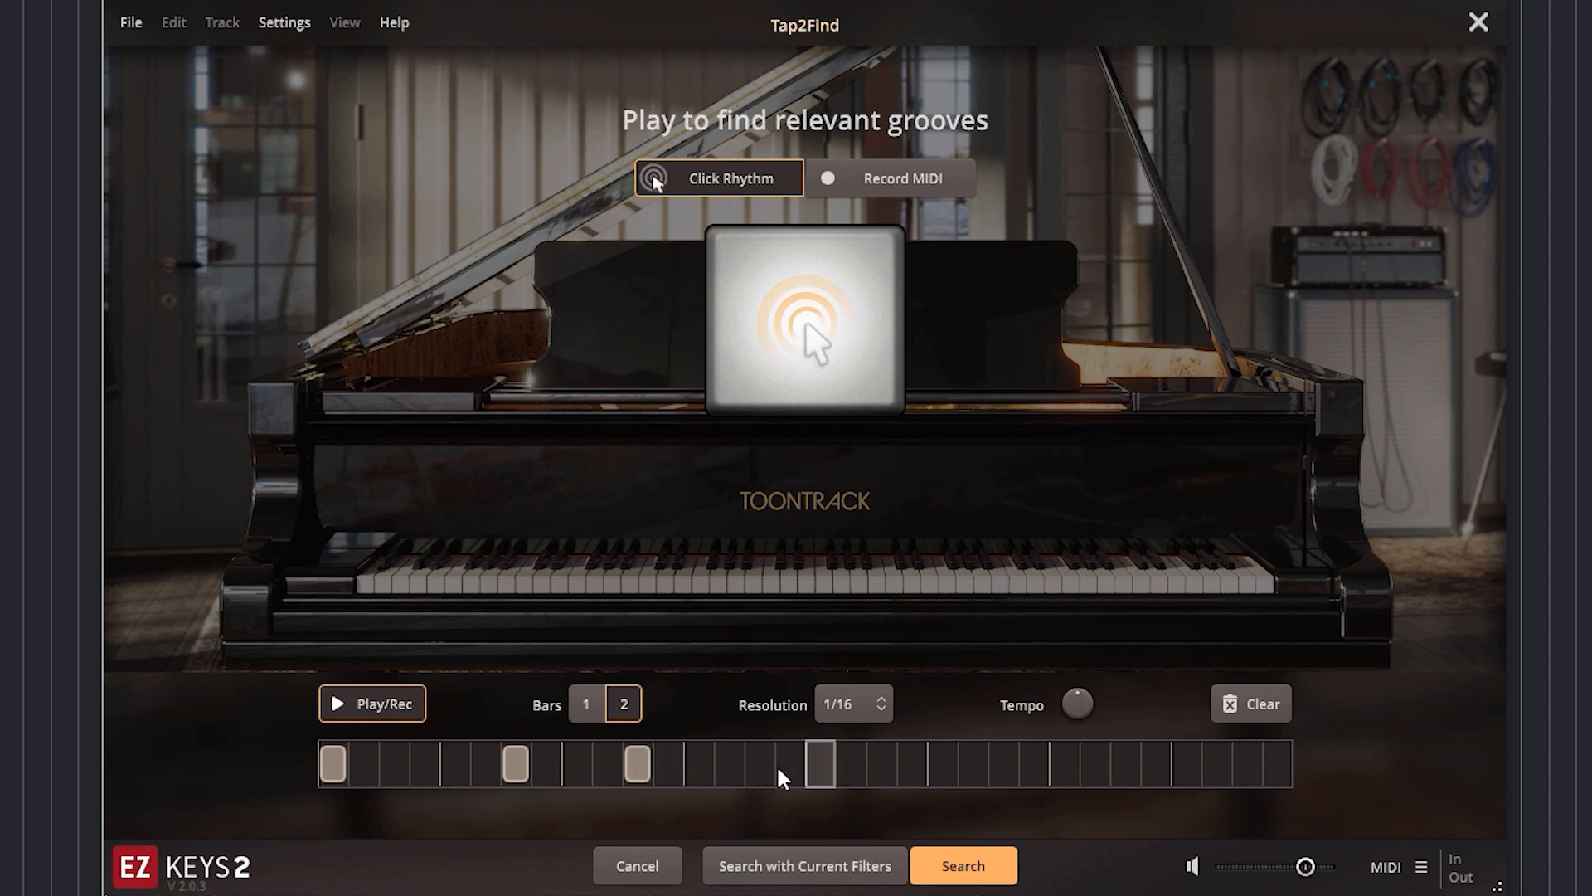
click(829, 775)
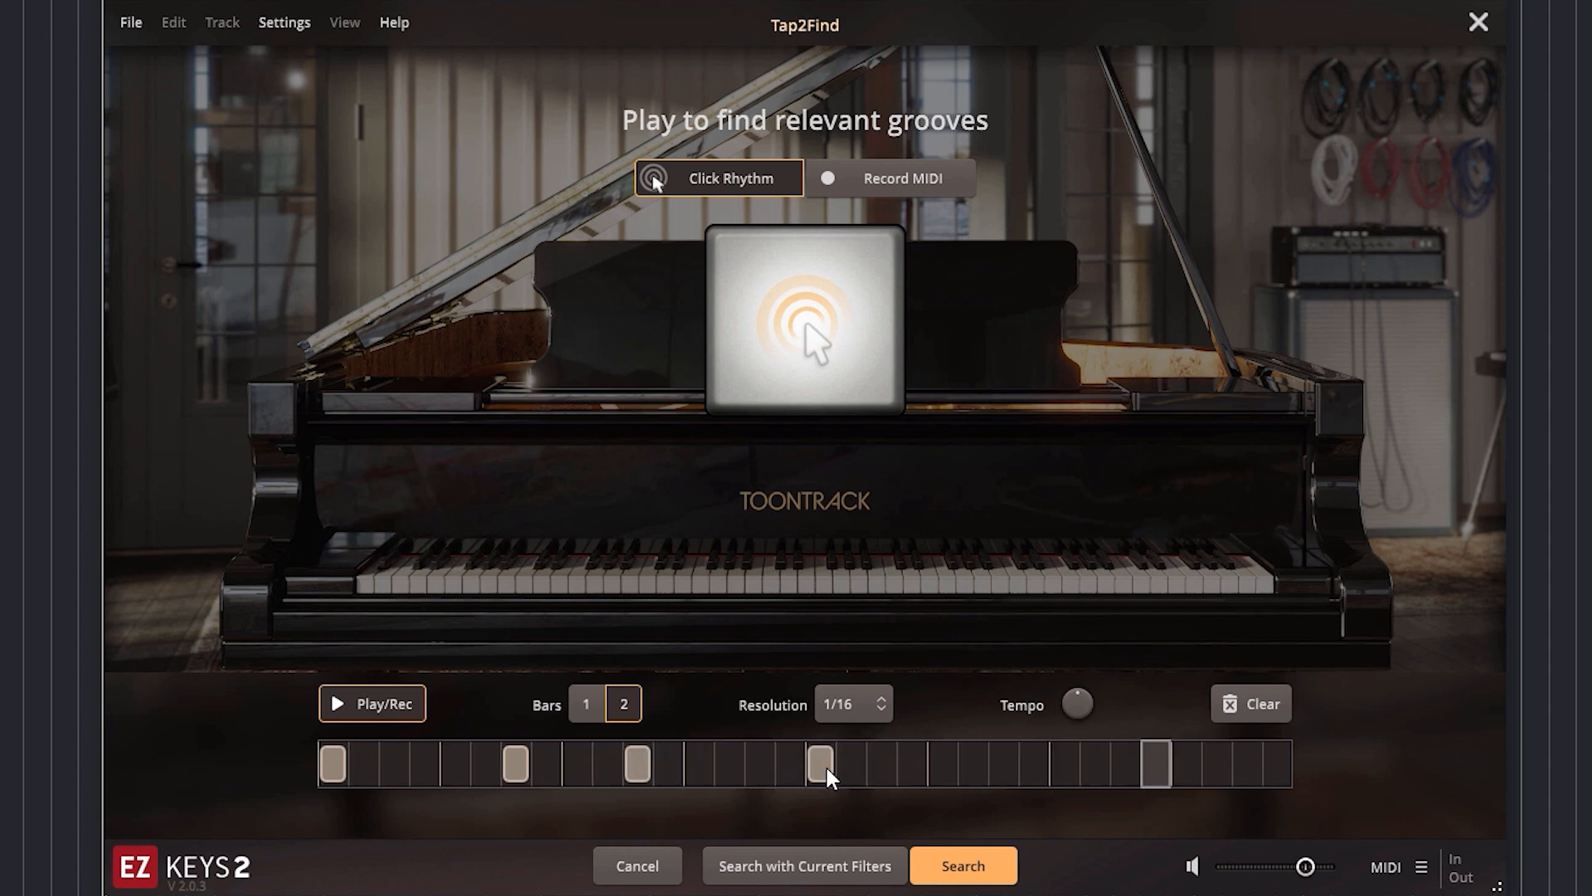
click(1004, 767)
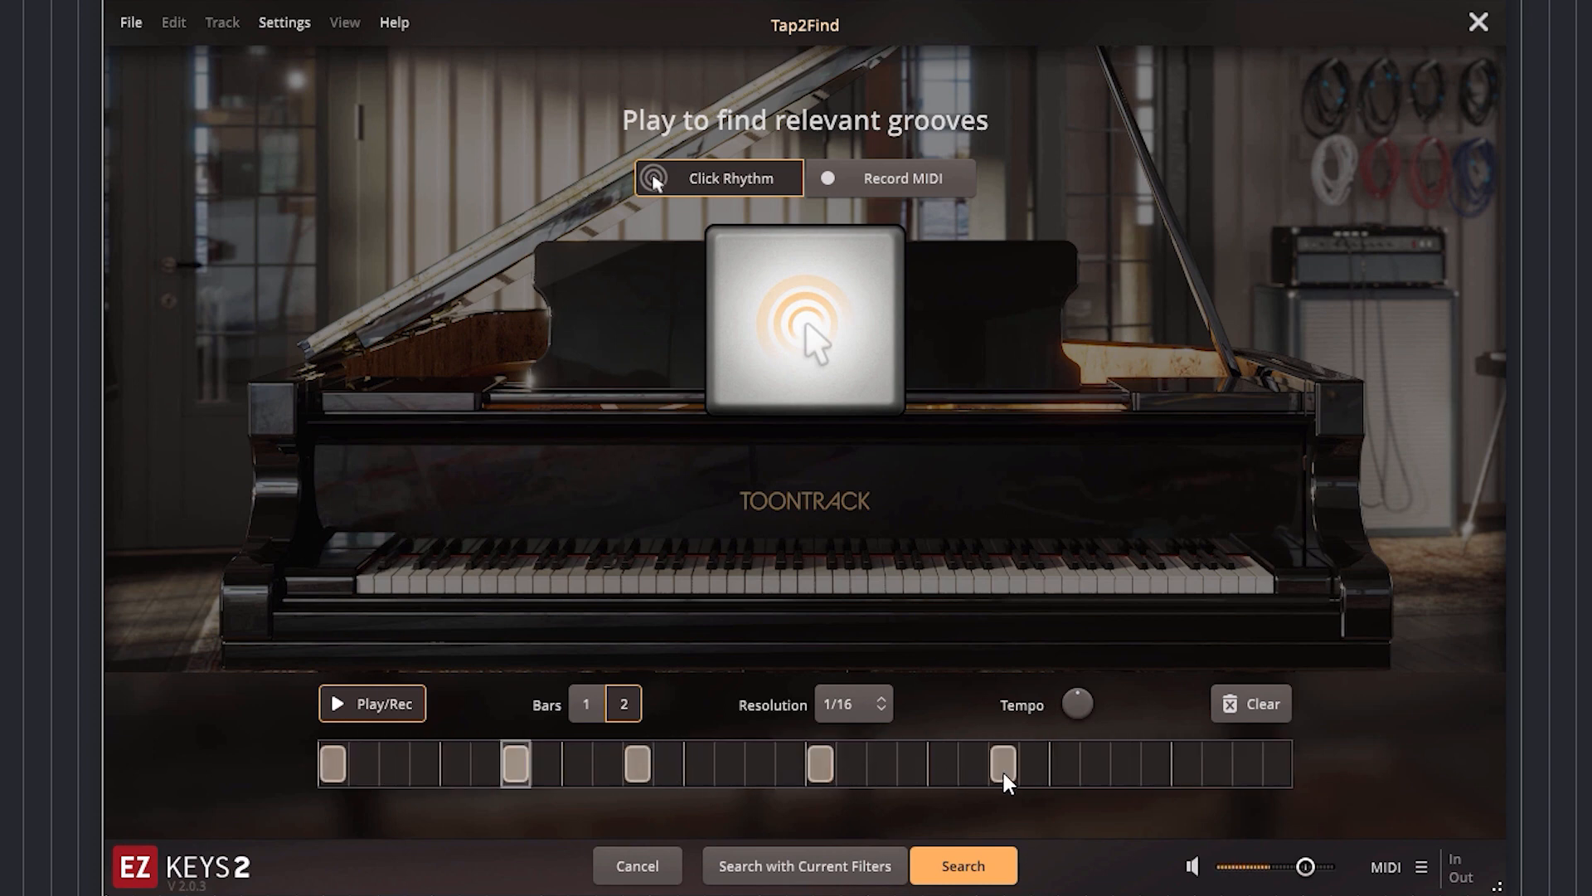
click(1127, 771)
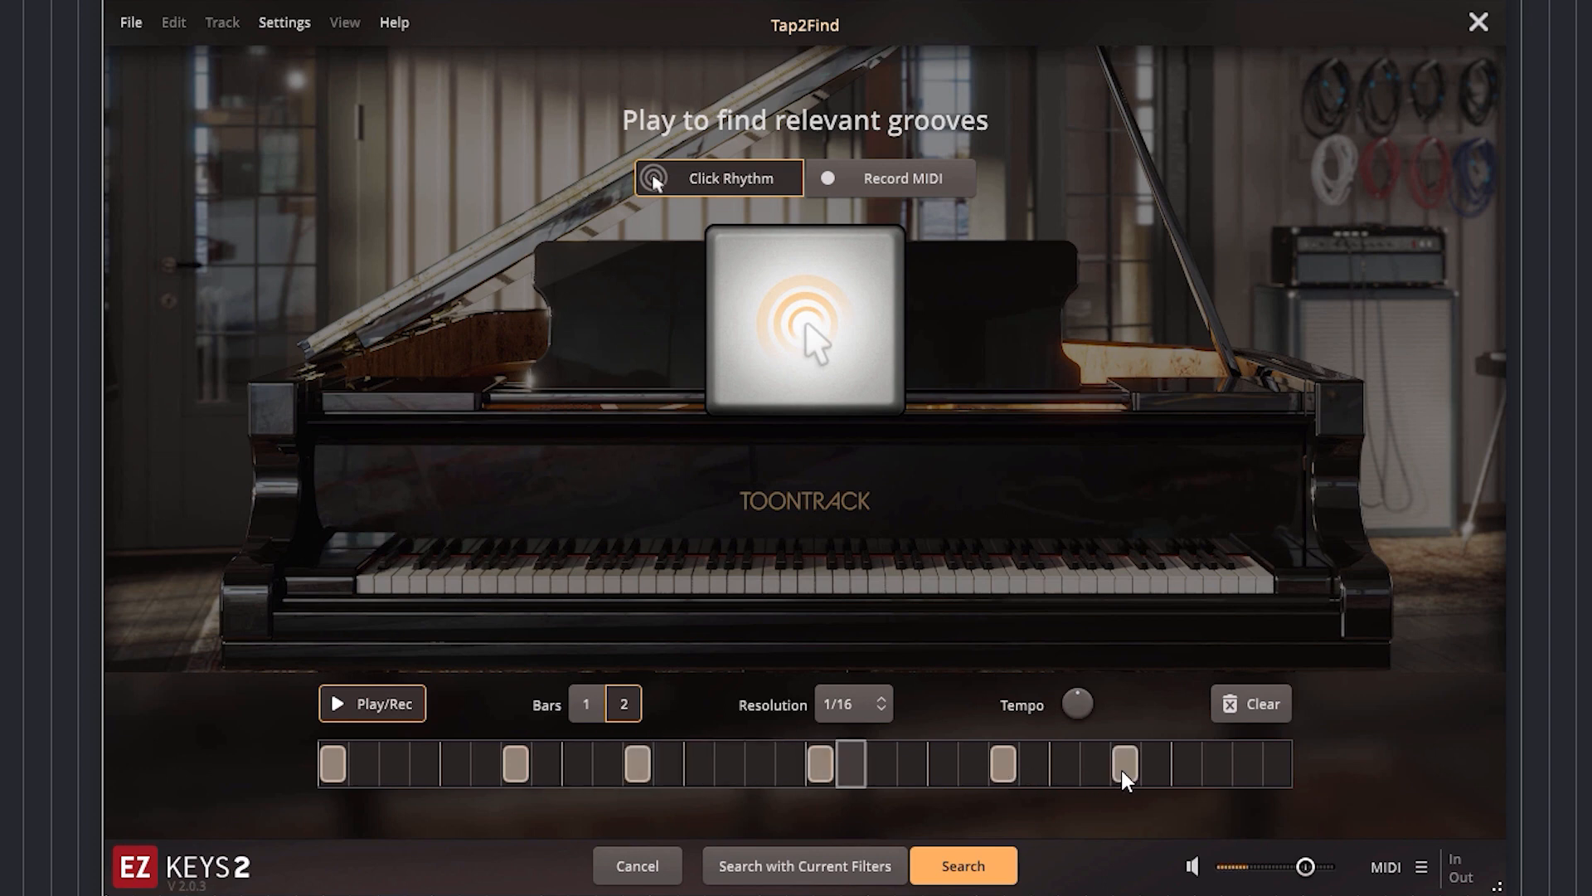
click(1249, 771)
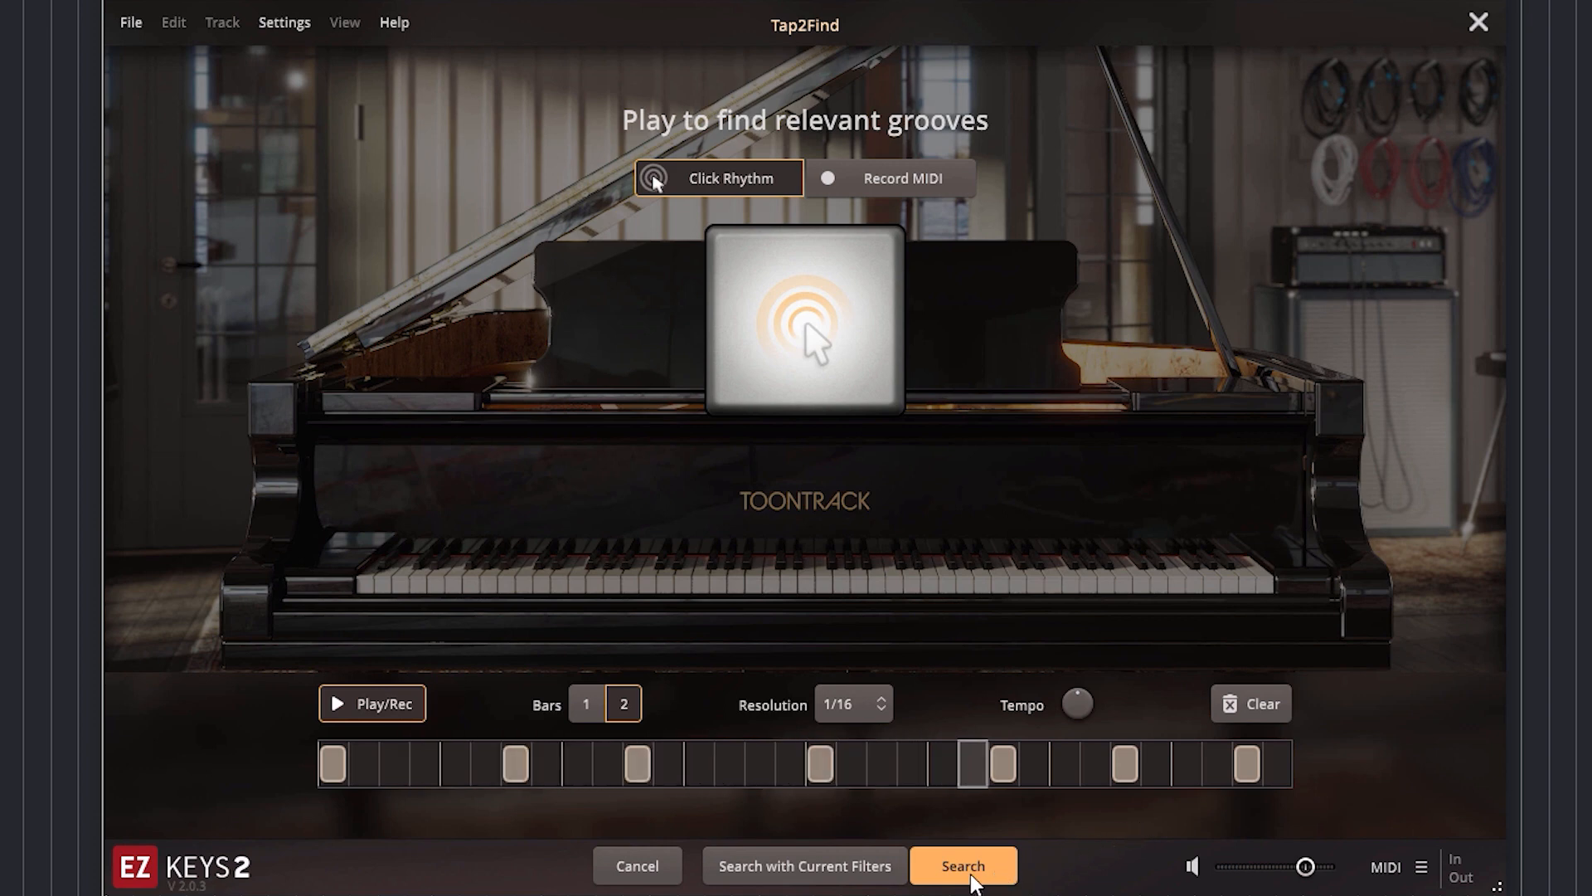
click(972, 879)
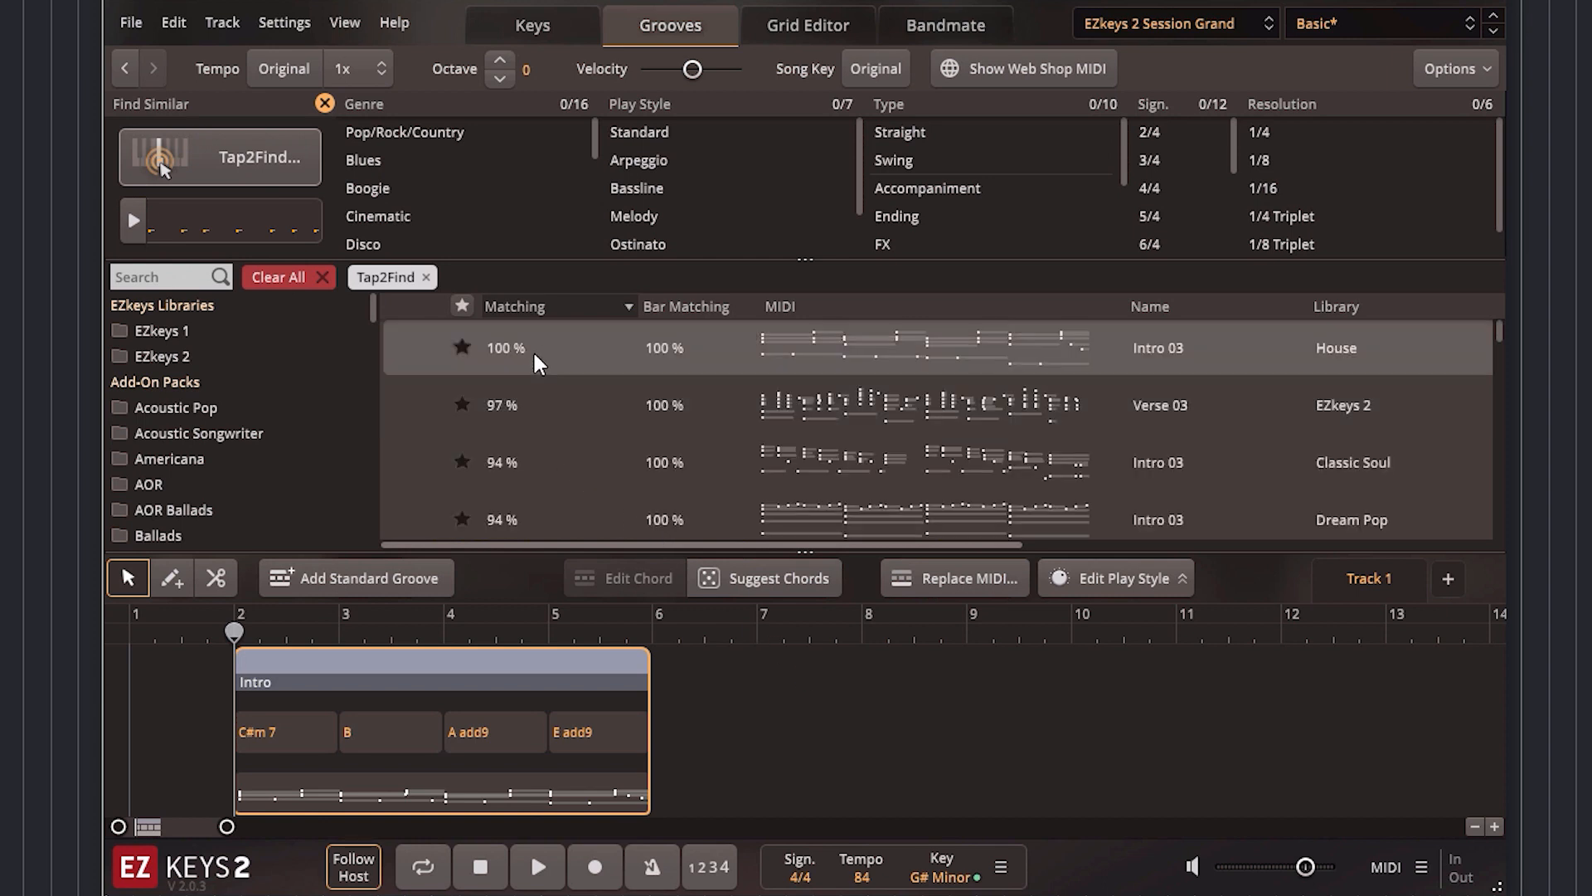
Browse the lower-ranked matches and audition the Pre Chorus 02 groove from the UK Pop library
click(542, 405)
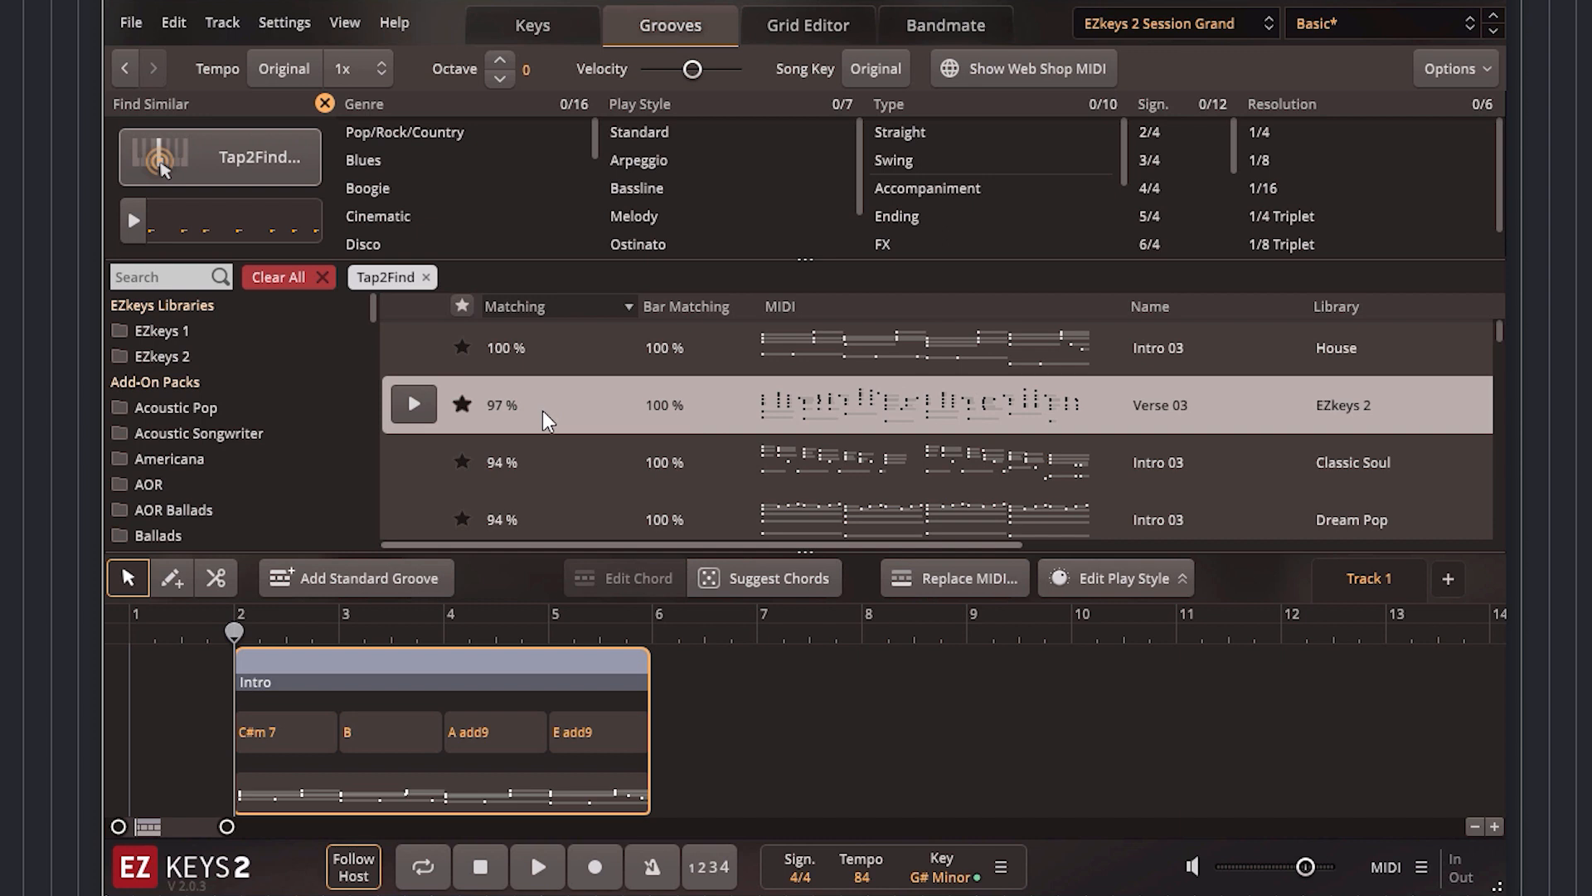
click(525, 504)
scroll(529, 509, down, 4)
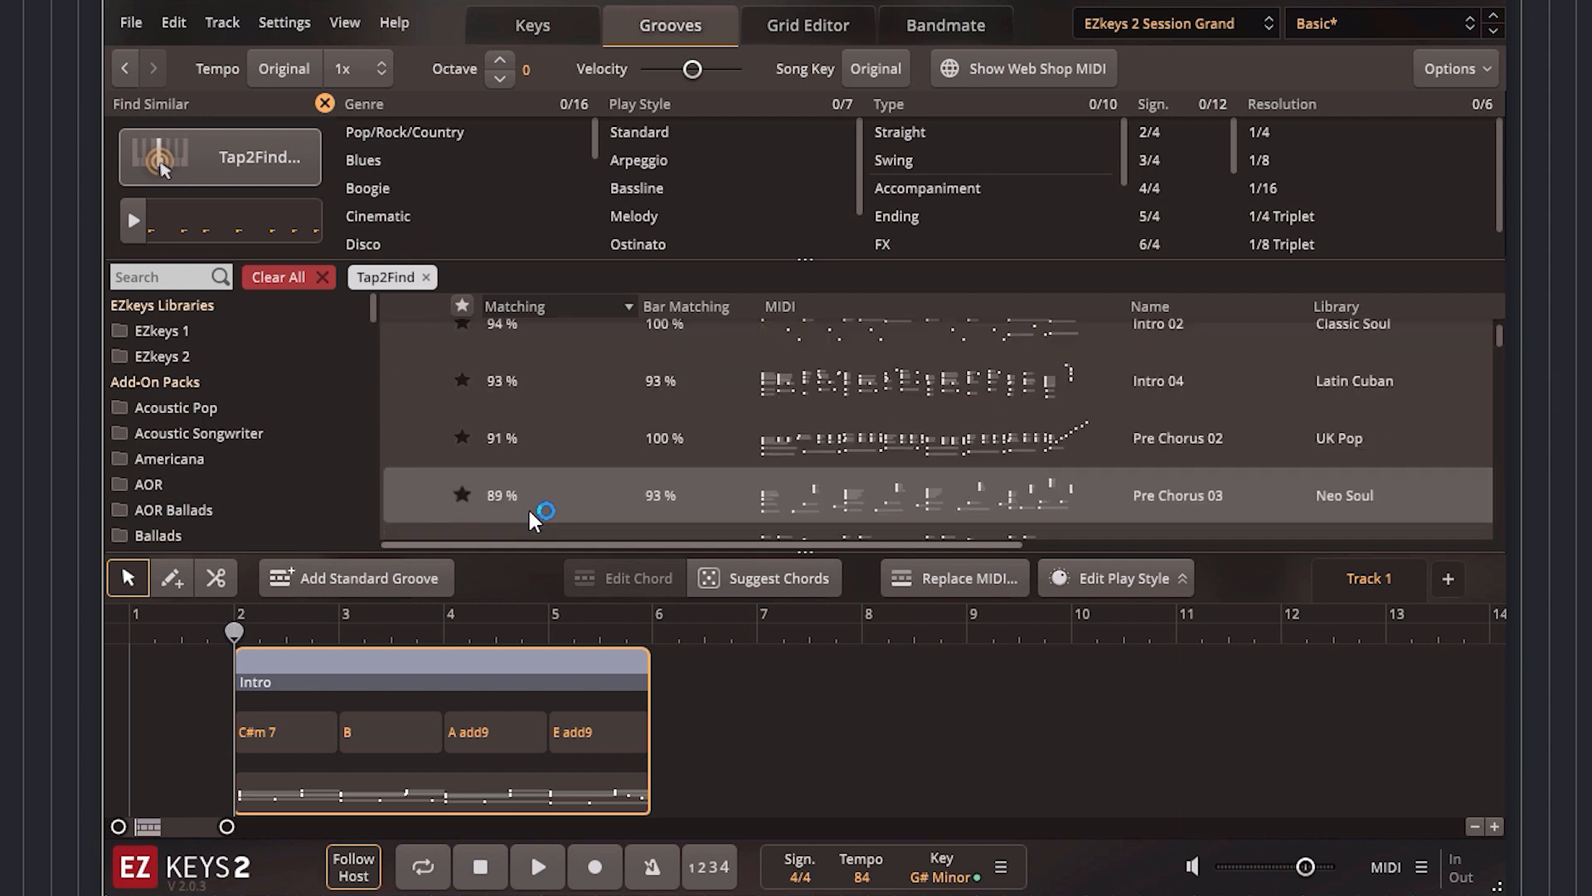
click(540, 445)
click(414, 437)
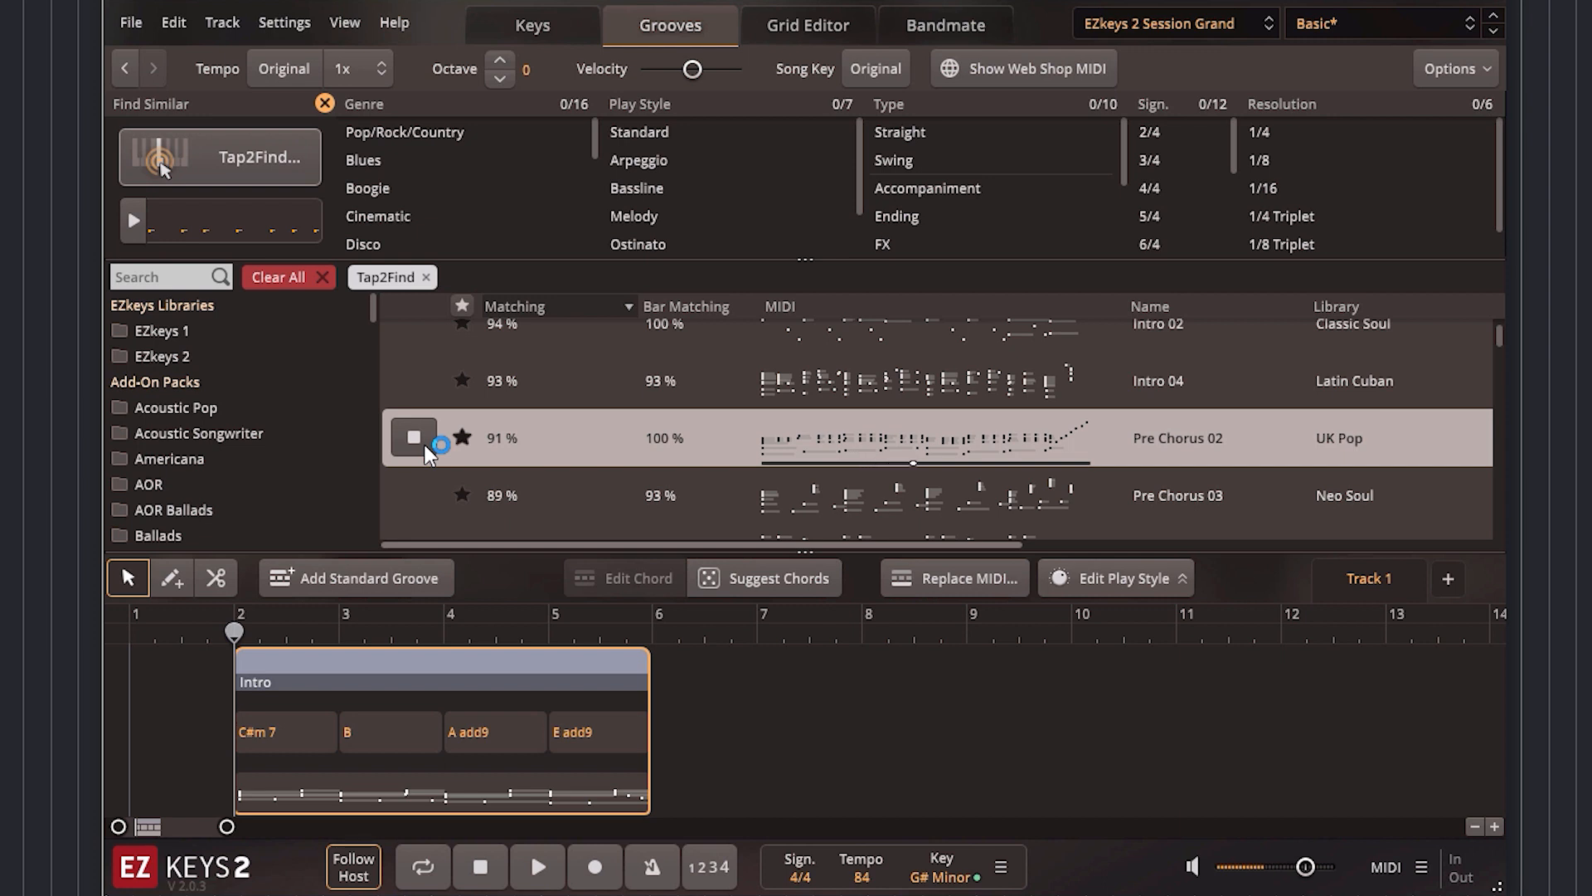
click(425, 444)
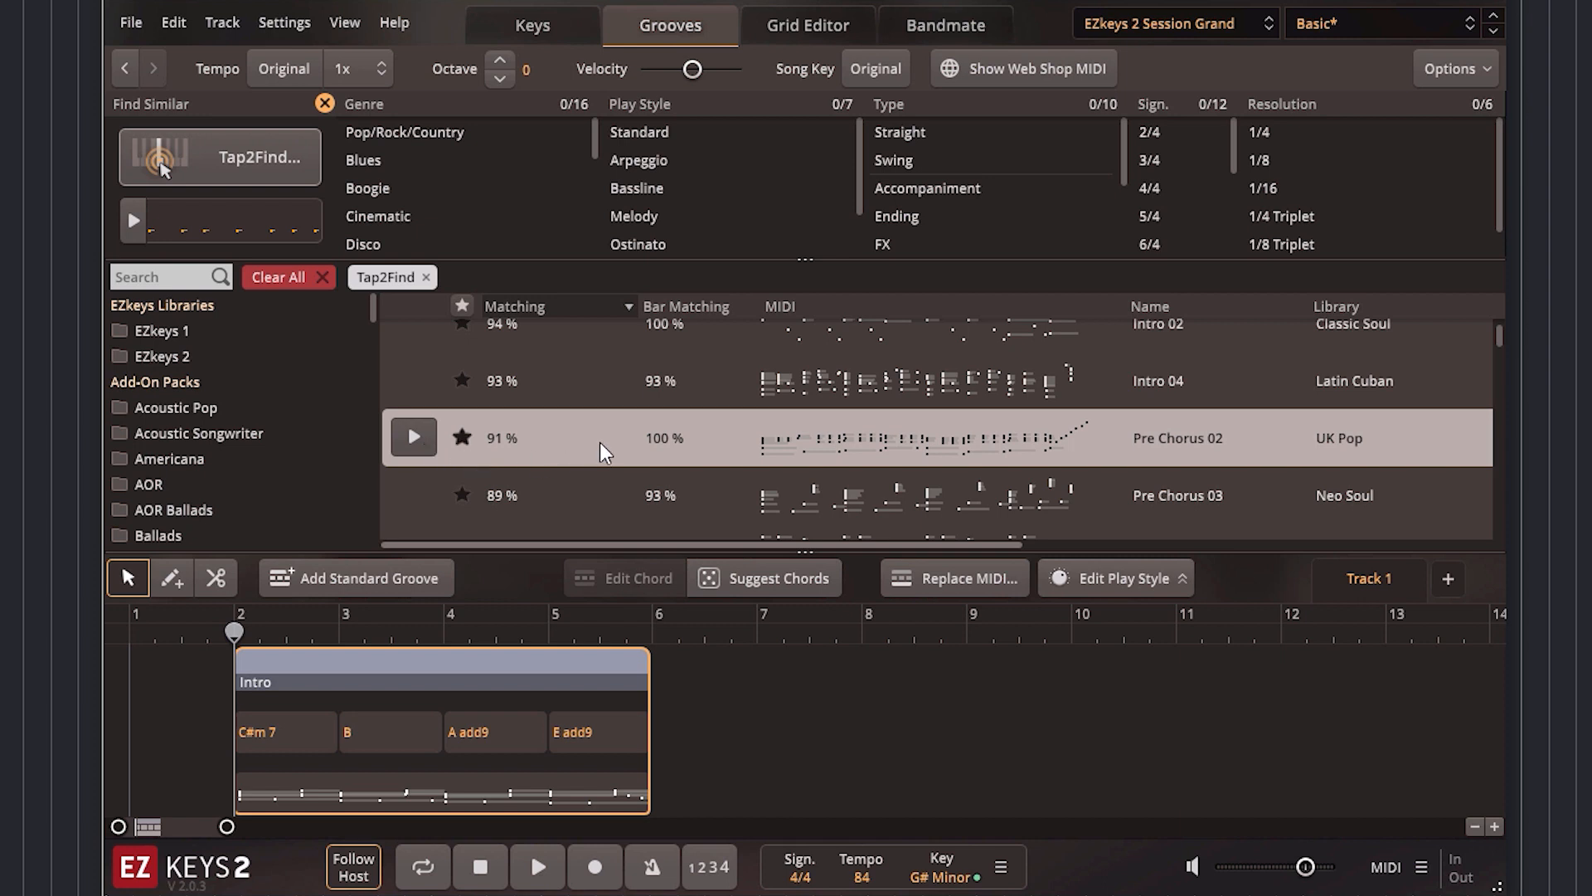
Replace the Intro block at bar 2 of Track 1 with Pre Chorus 02 from UK Pop and play it back
drag(600, 441, 241, 667)
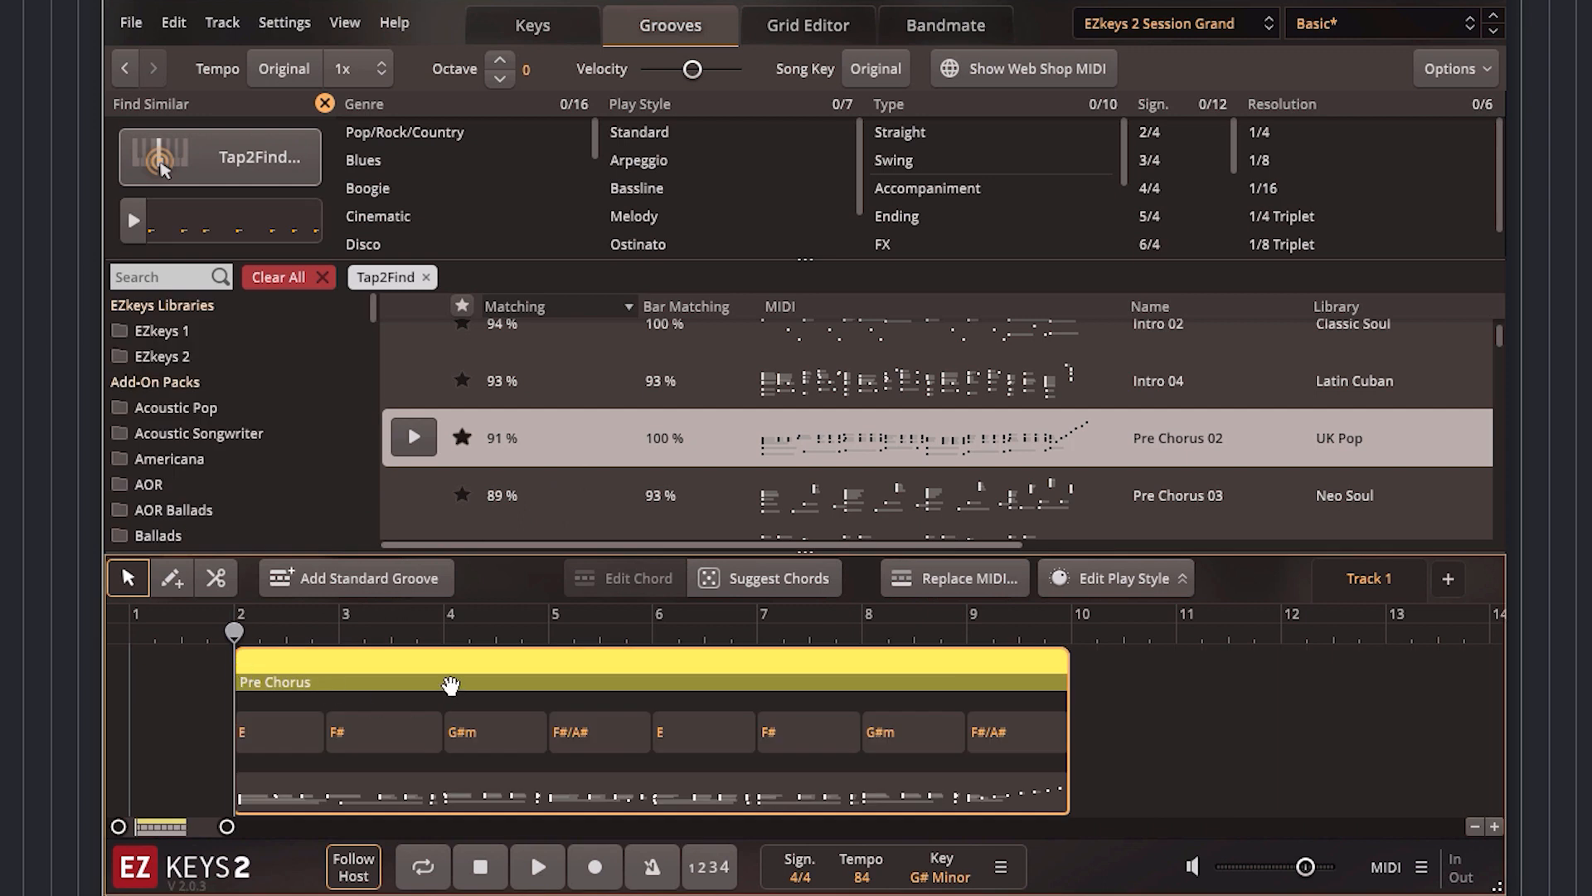
key(space)
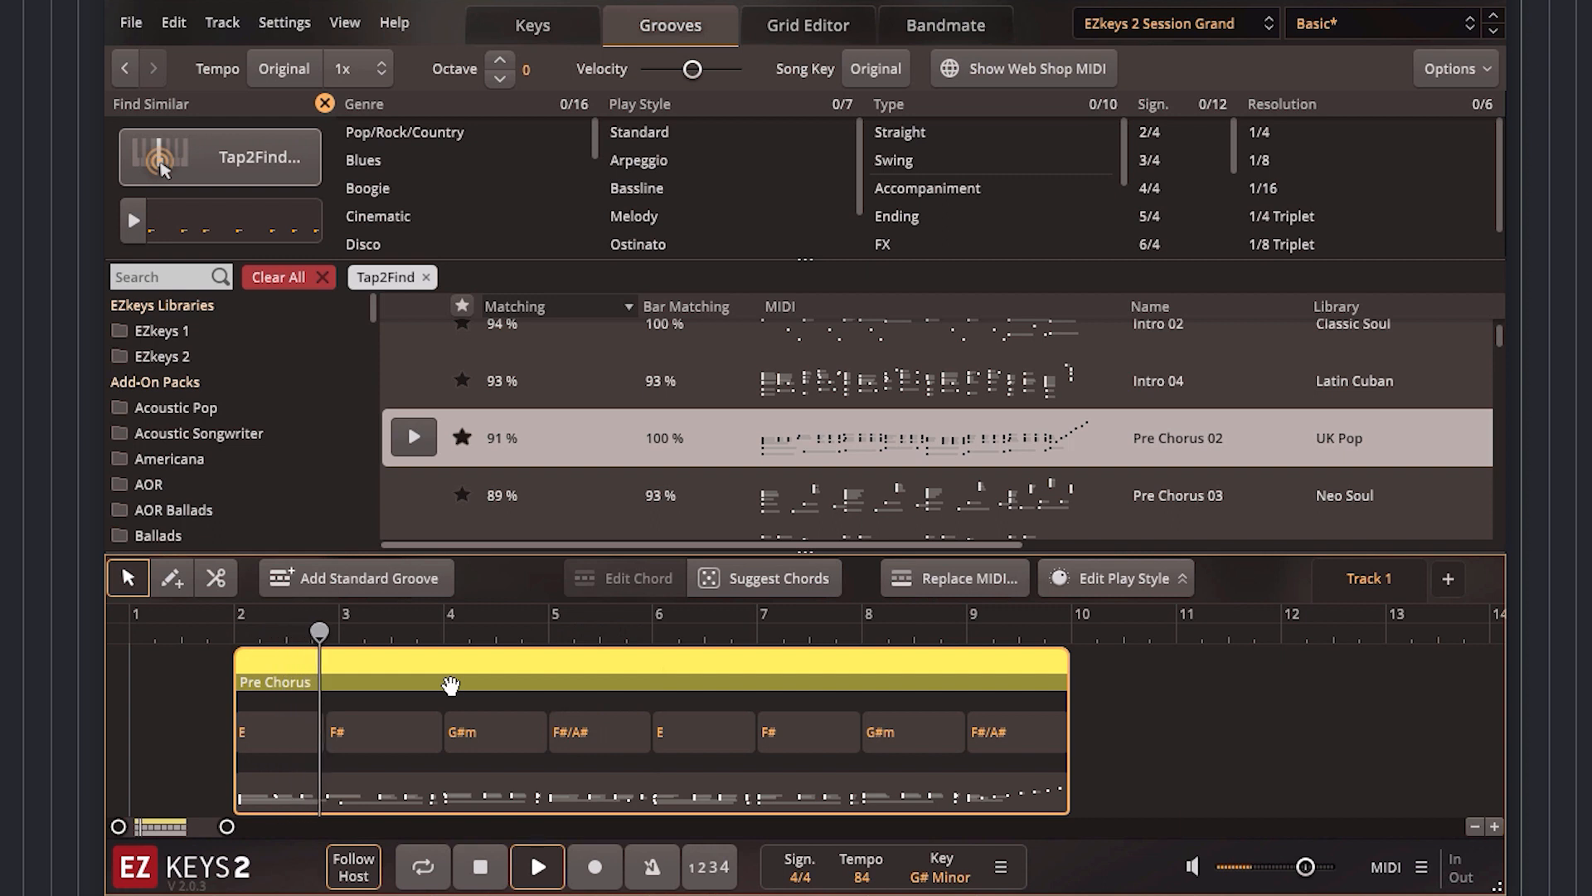
key(space)
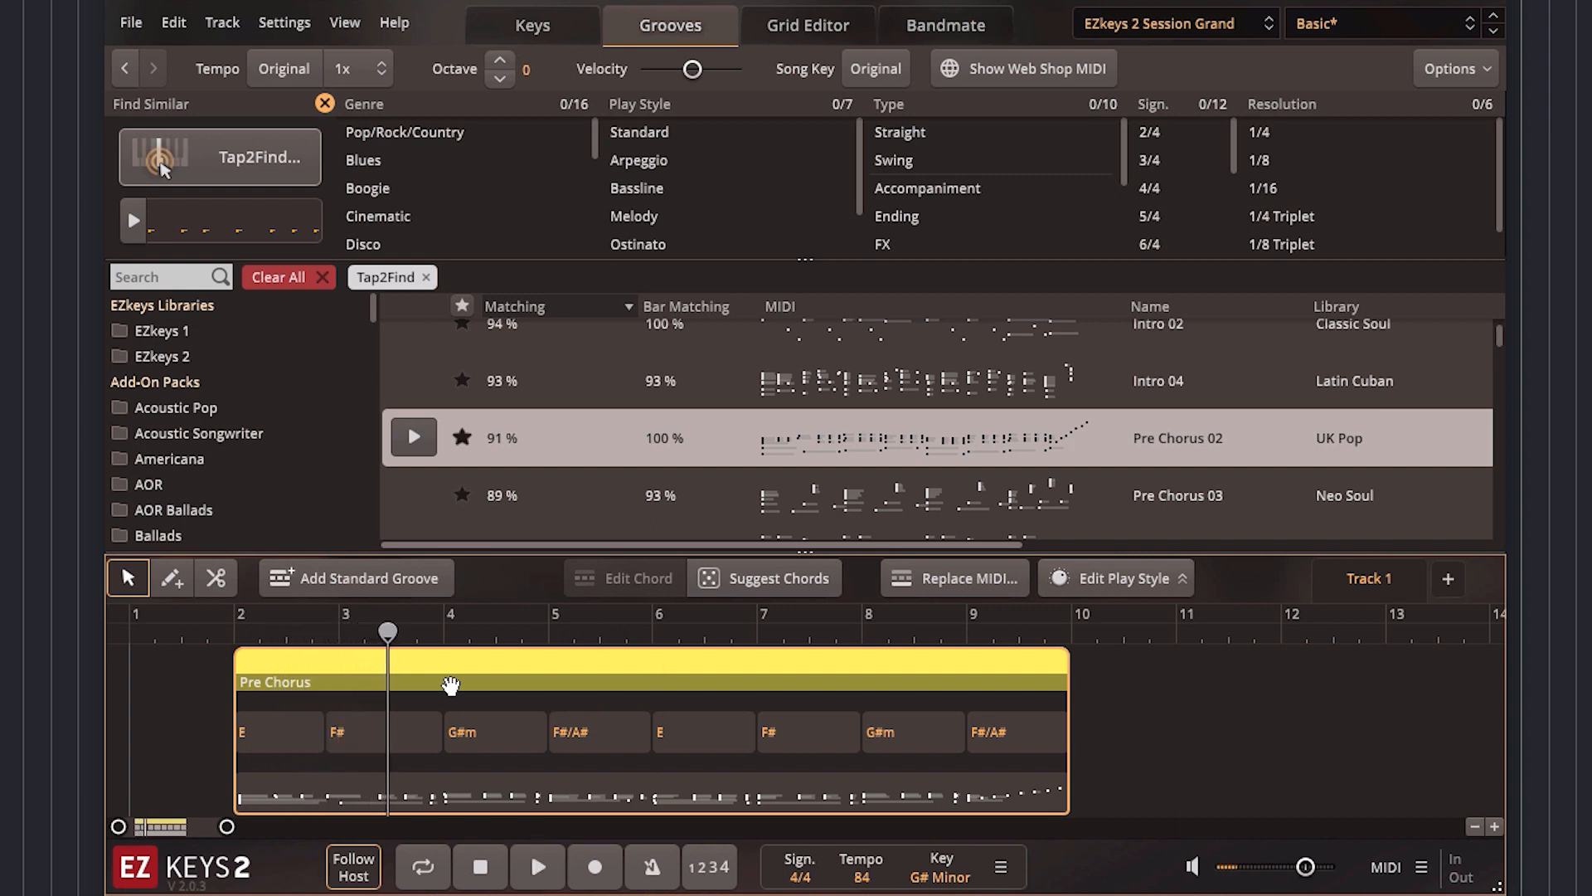
key(Return)
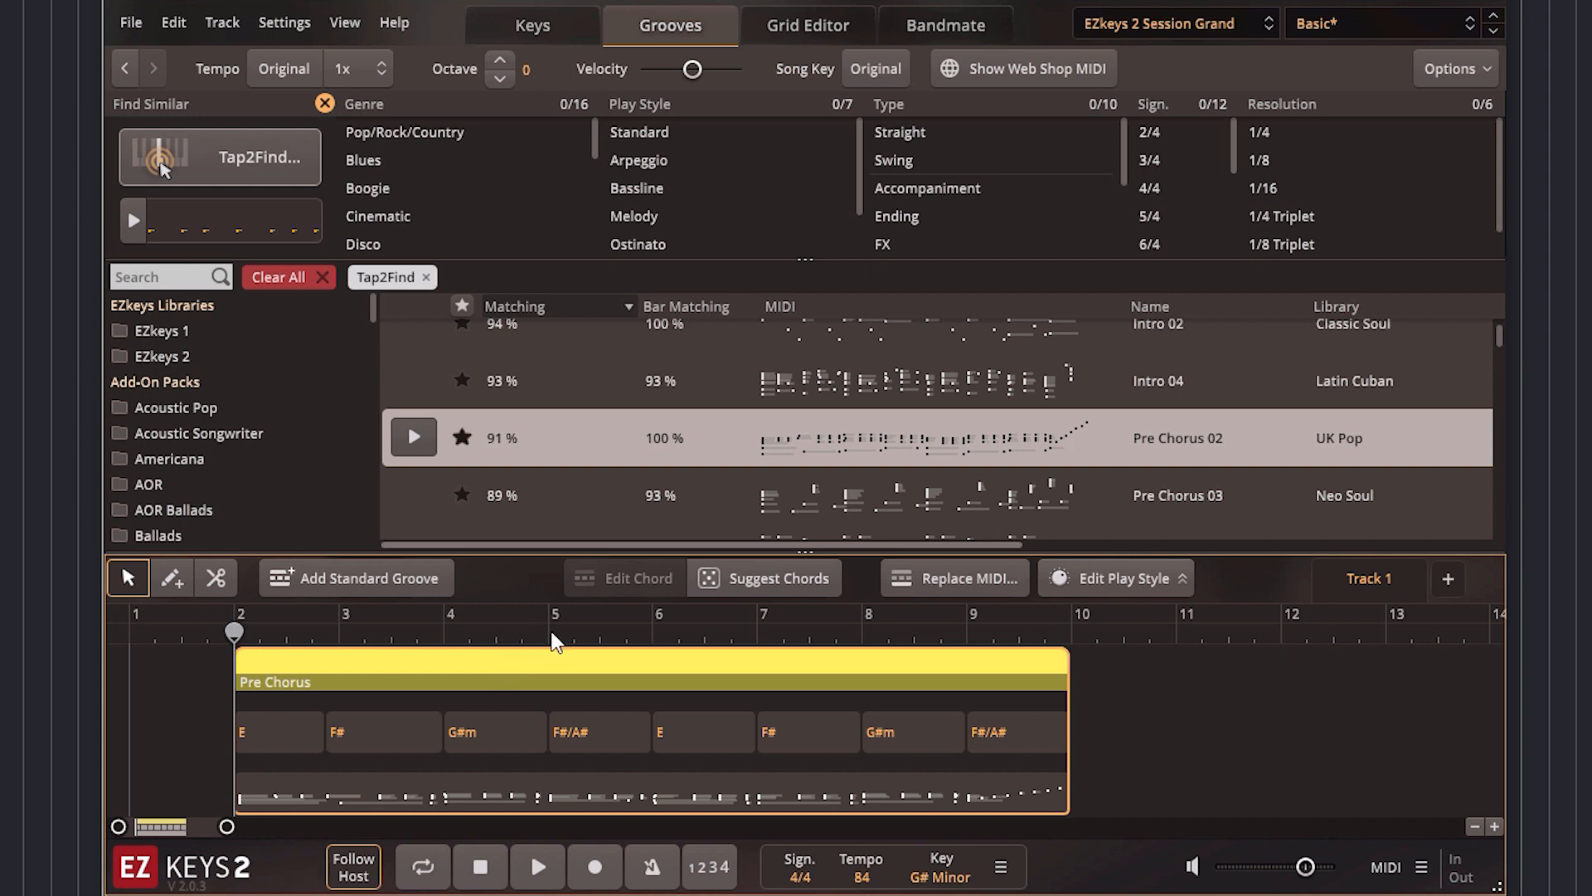
Show the folder containing UK Pop's Pre Chorus 02 groove and run a Tap2Find search based on that groove
right_click(602, 435)
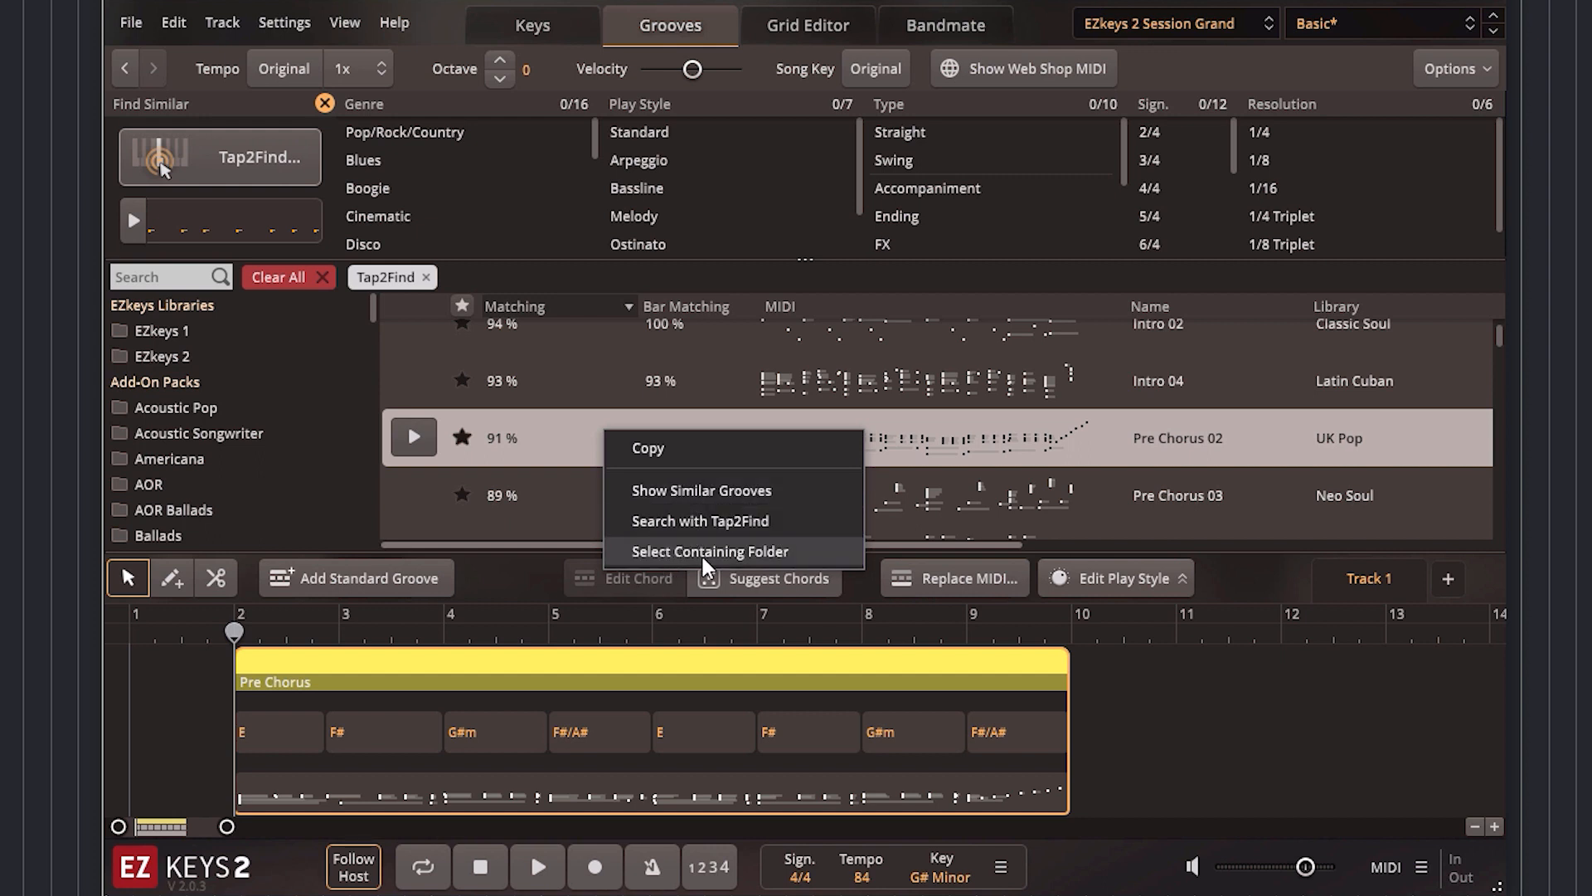
click(763, 560)
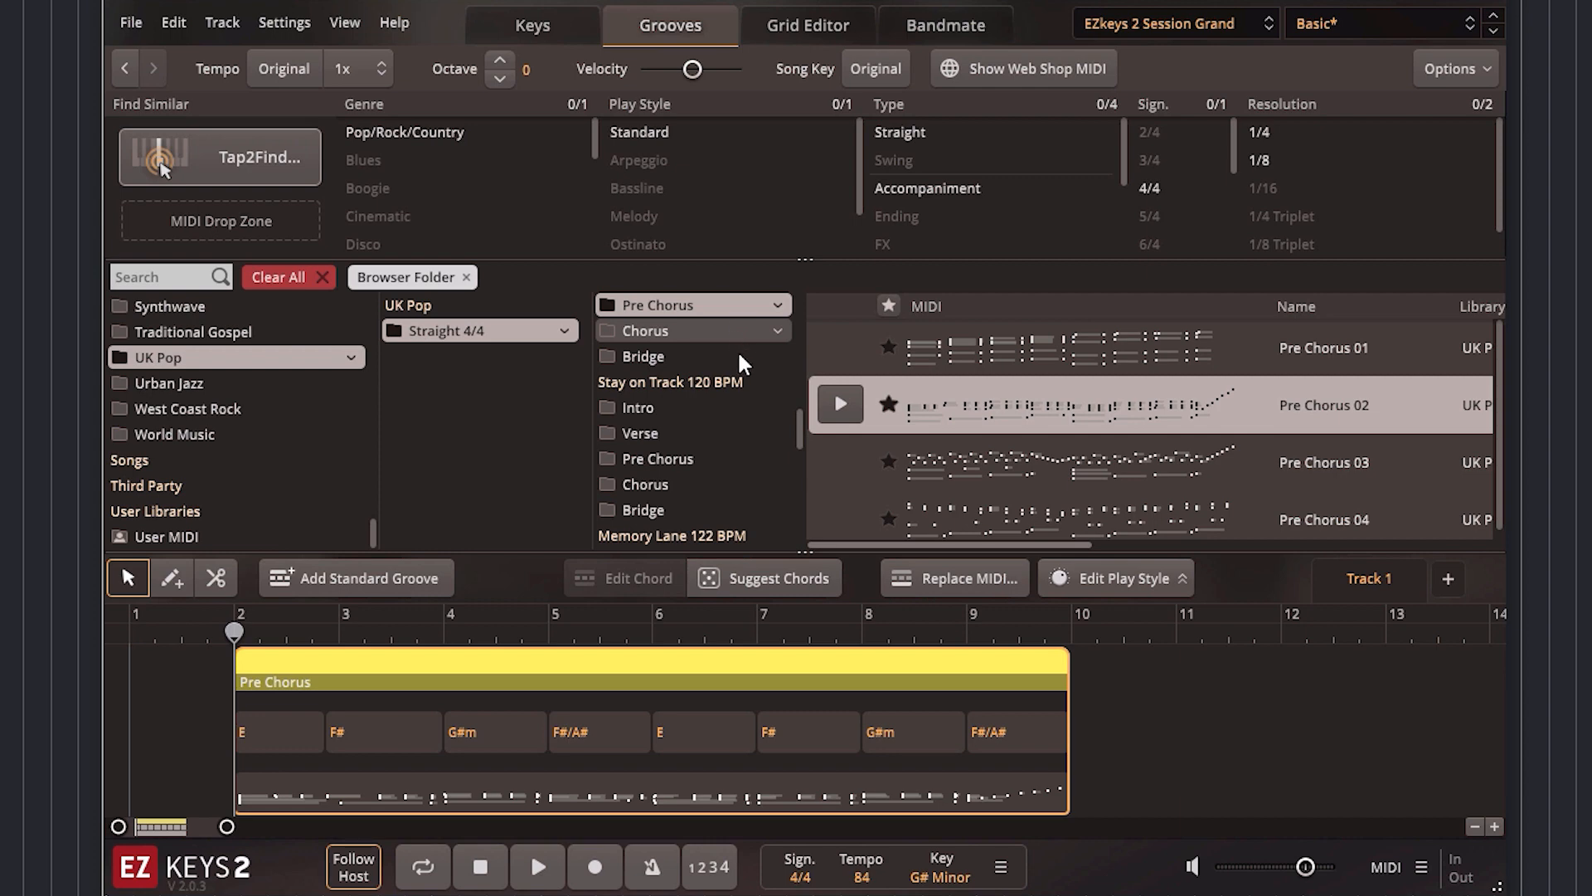
scroll(738, 350, up, 3)
scroll(734, 431, down, 1)
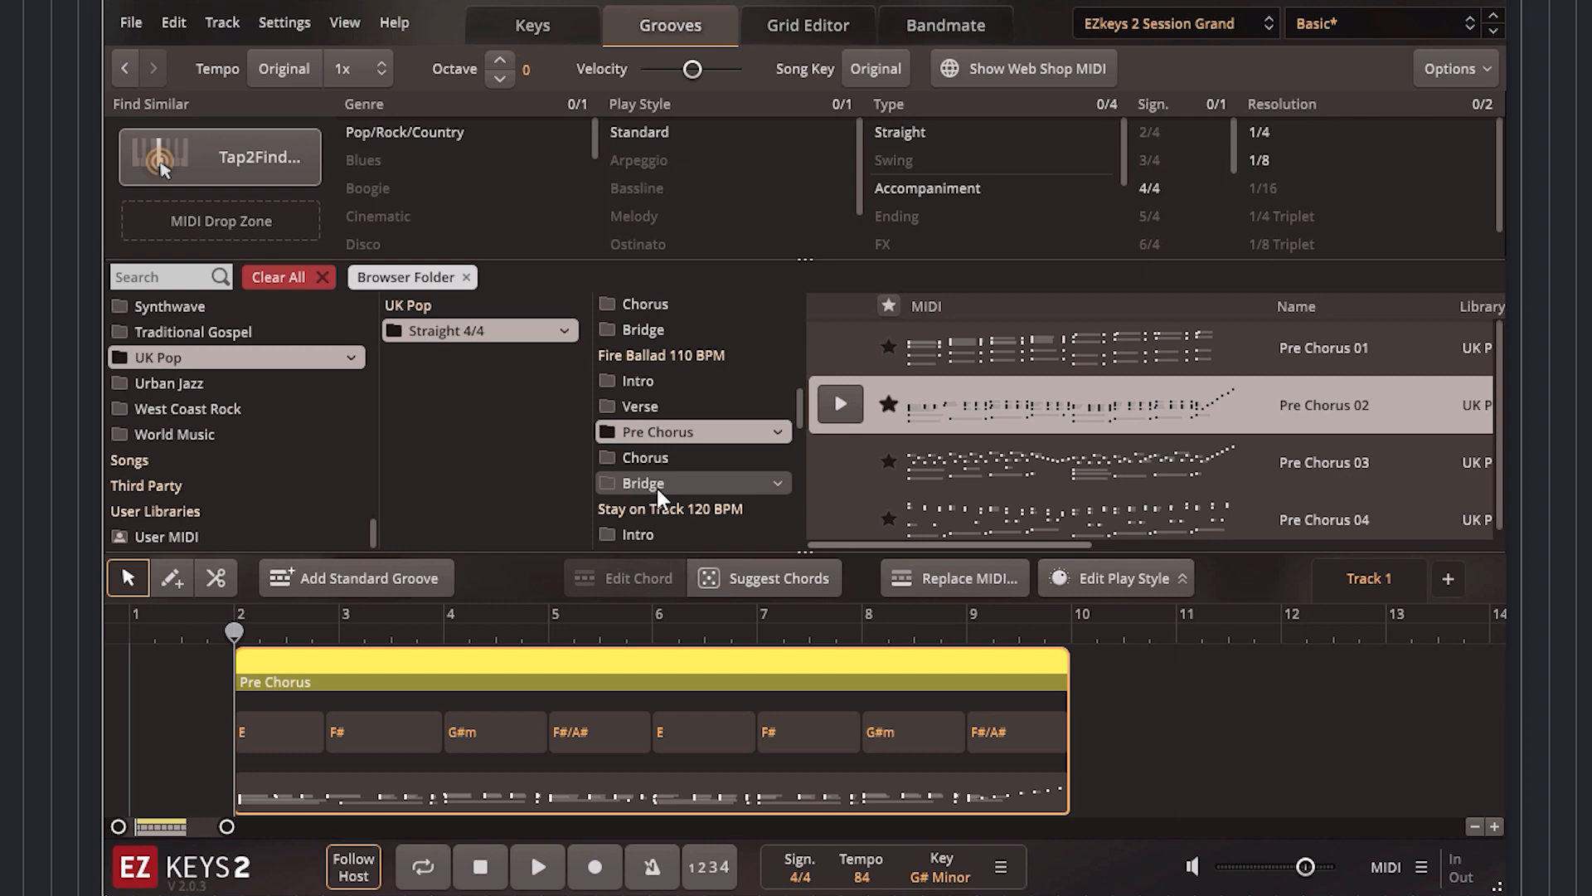
right_click(935, 397)
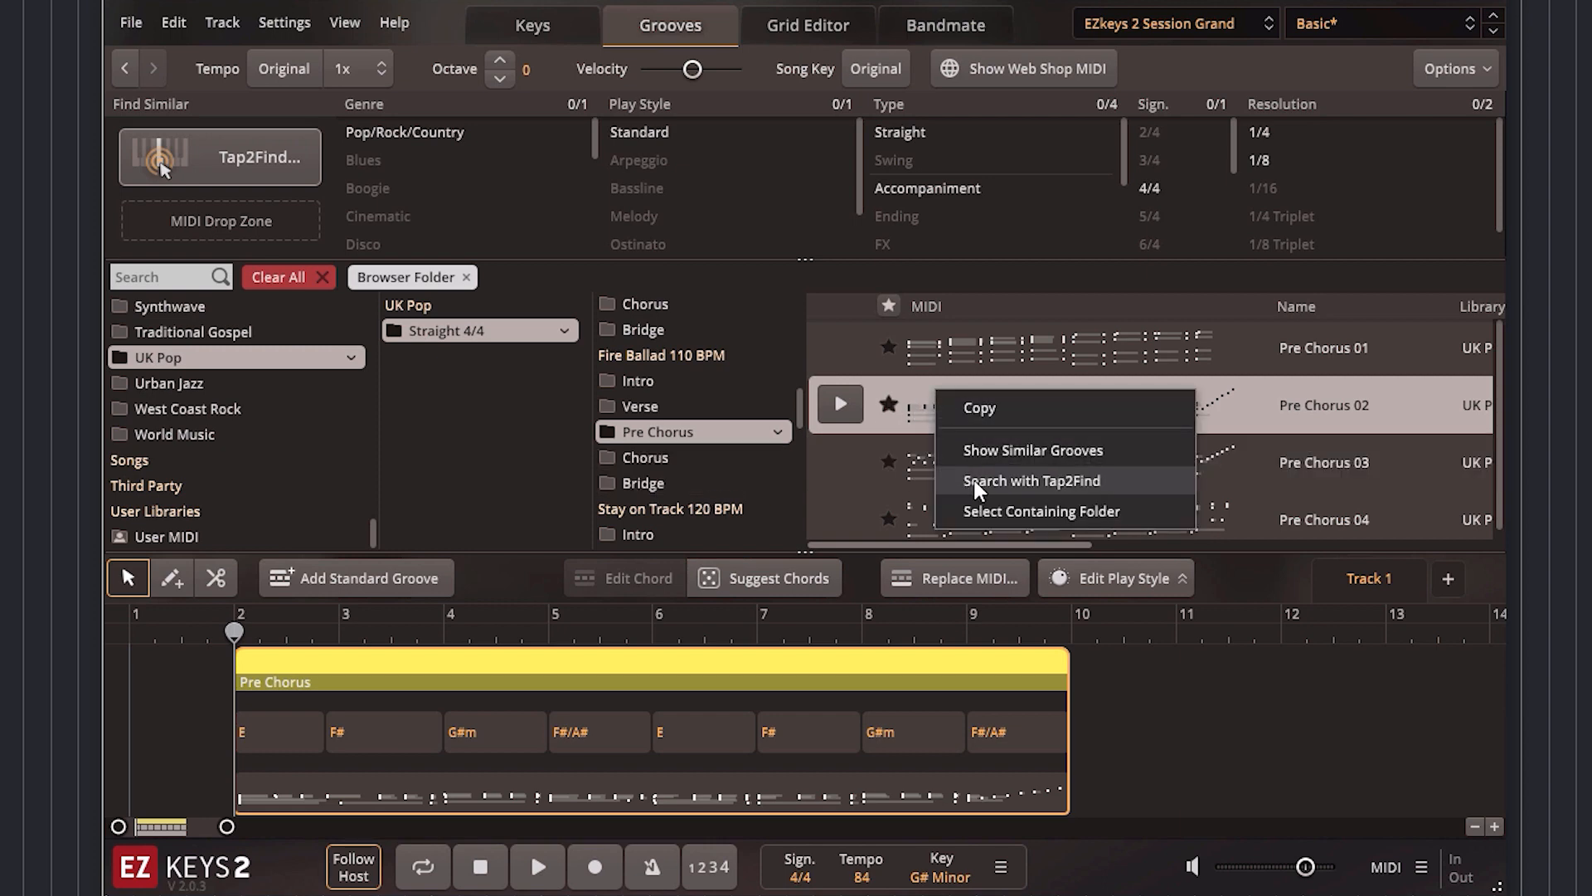
click(1077, 481)
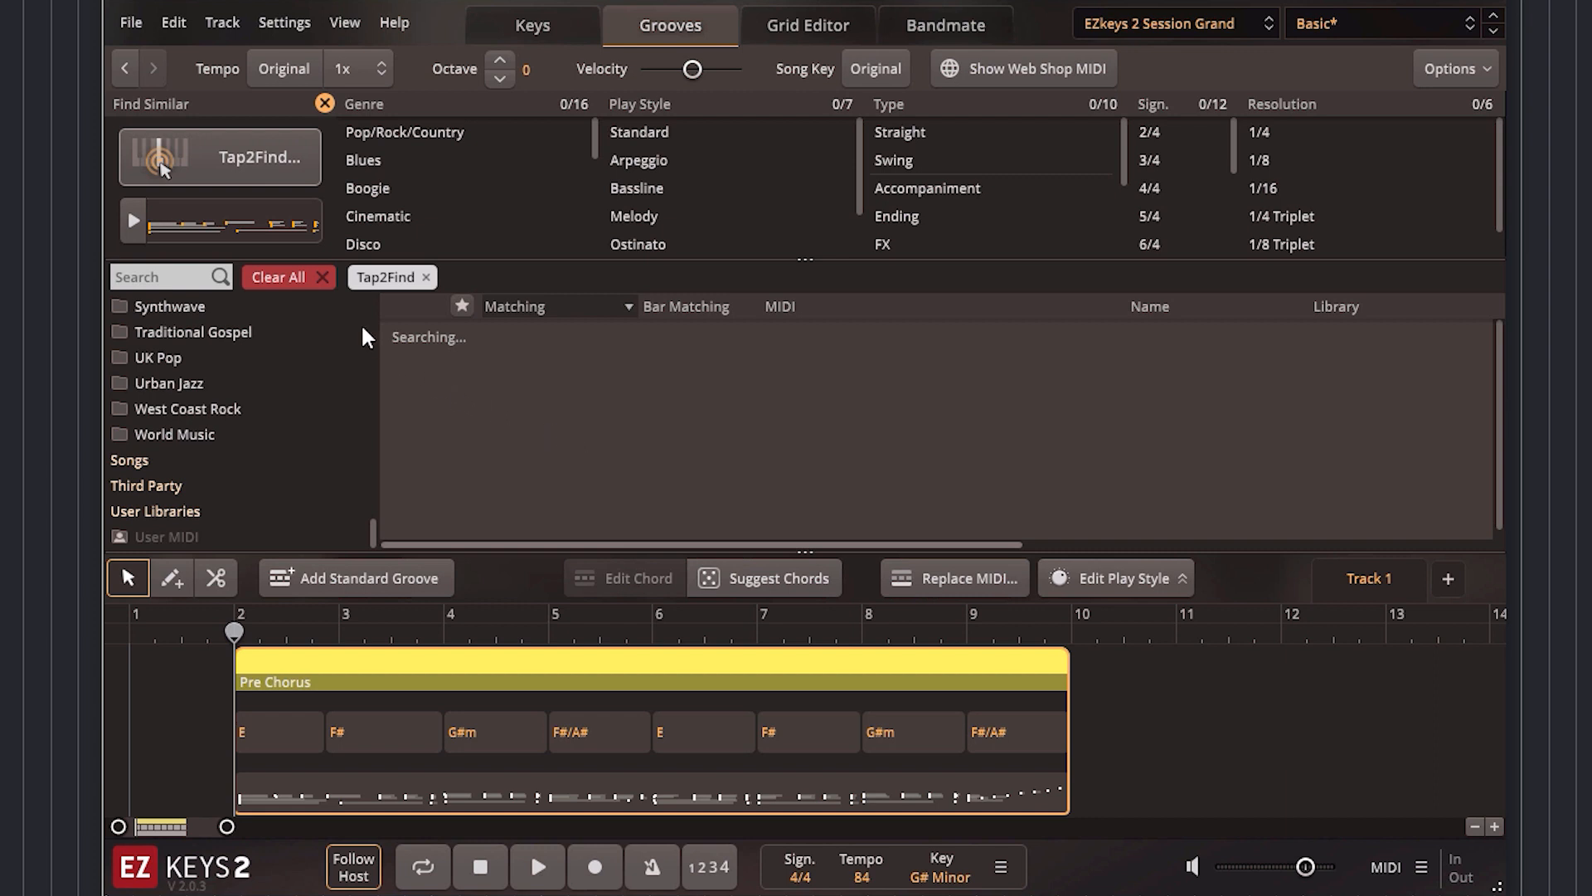
Clear the Tap2Find filter and delete the Pre Chorus block from Track 1
click(321, 276)
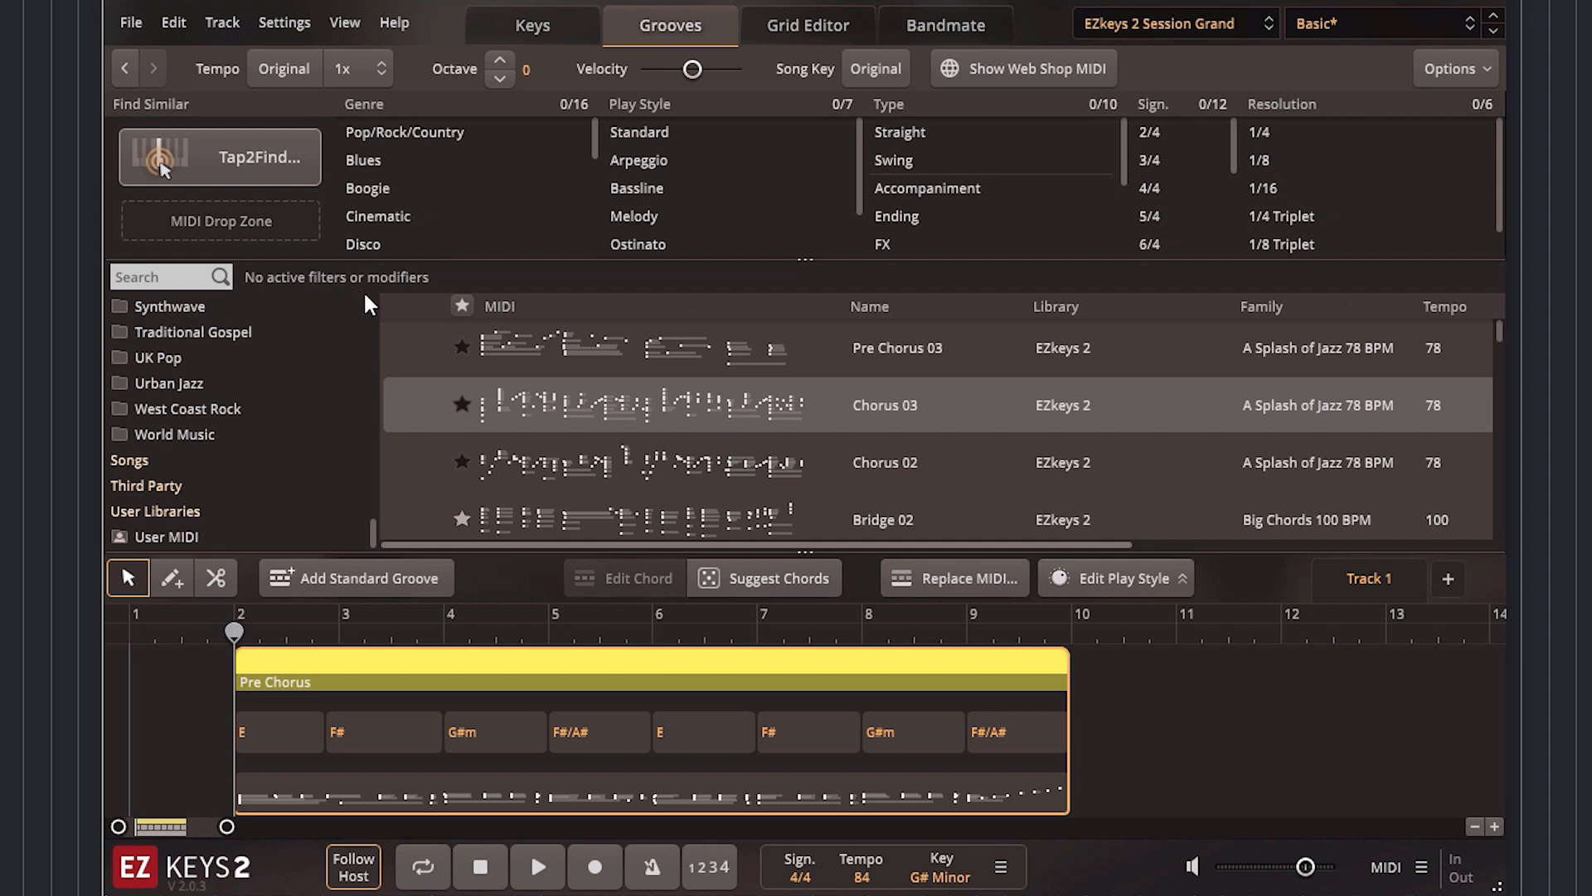
key(Delete)
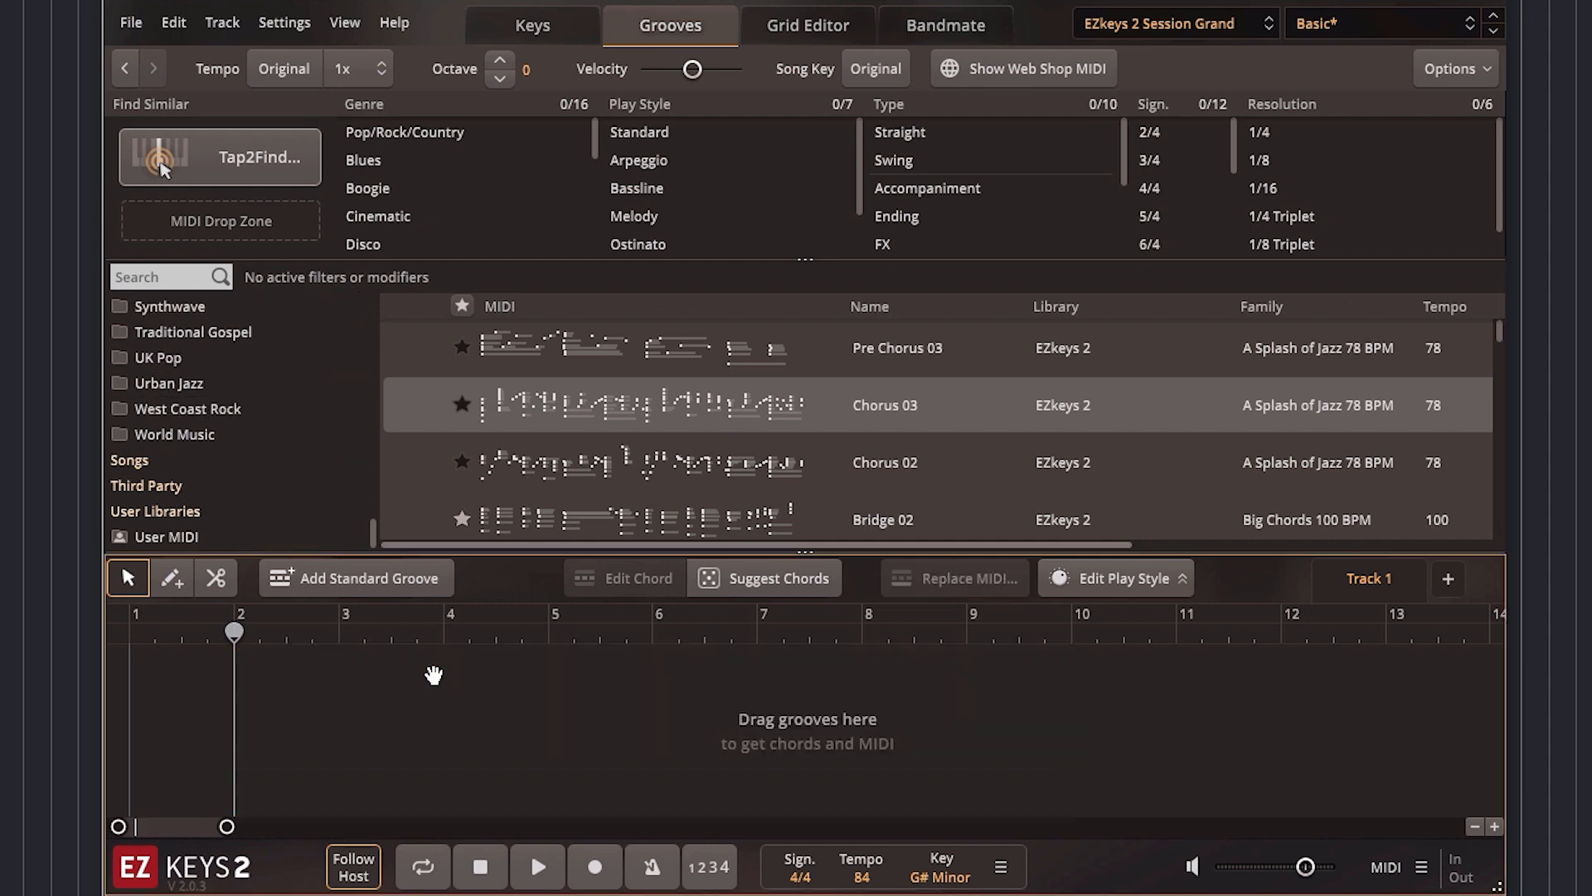
Reopen Tap2Find in Click Rhythm mode with playback stopped, and try adding and removing a hit on sixteenth 8
click(258, 172)
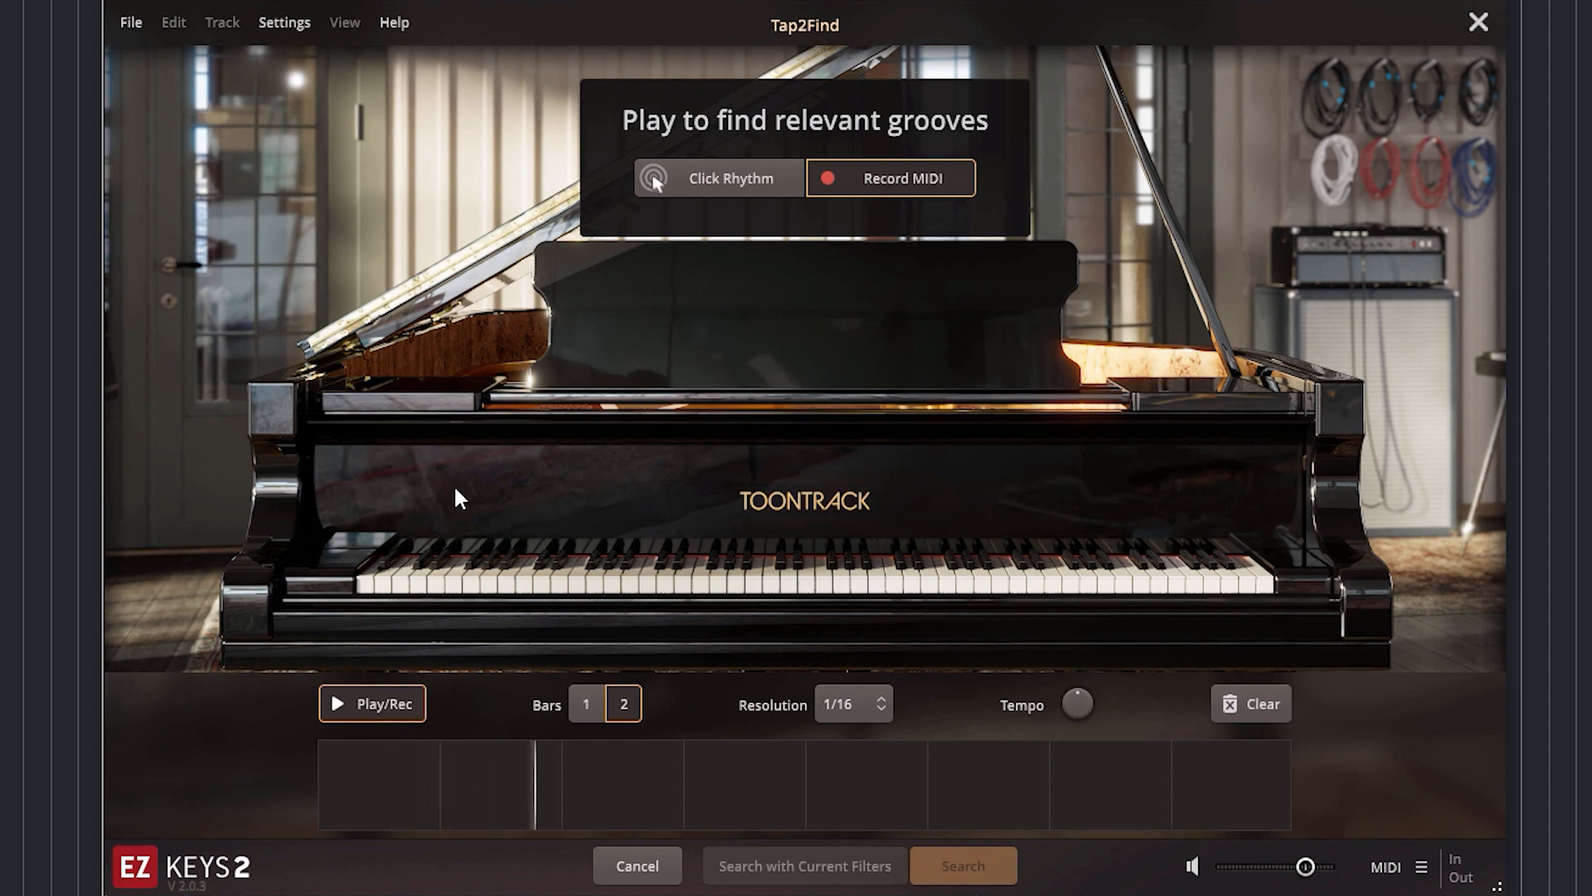
click(362, 705)
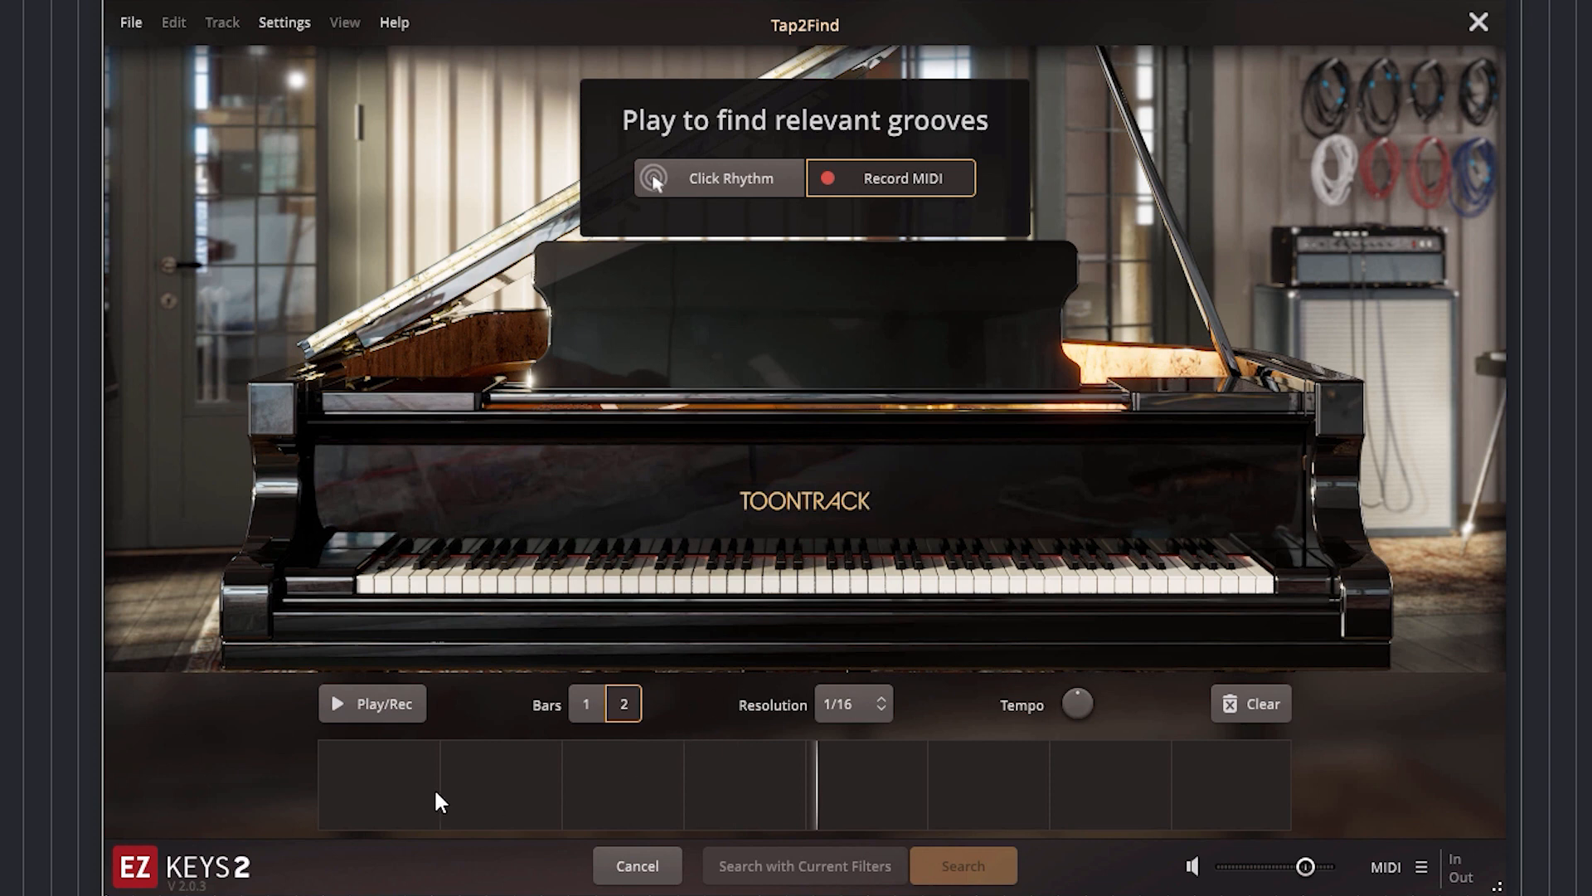
click(700, 179)
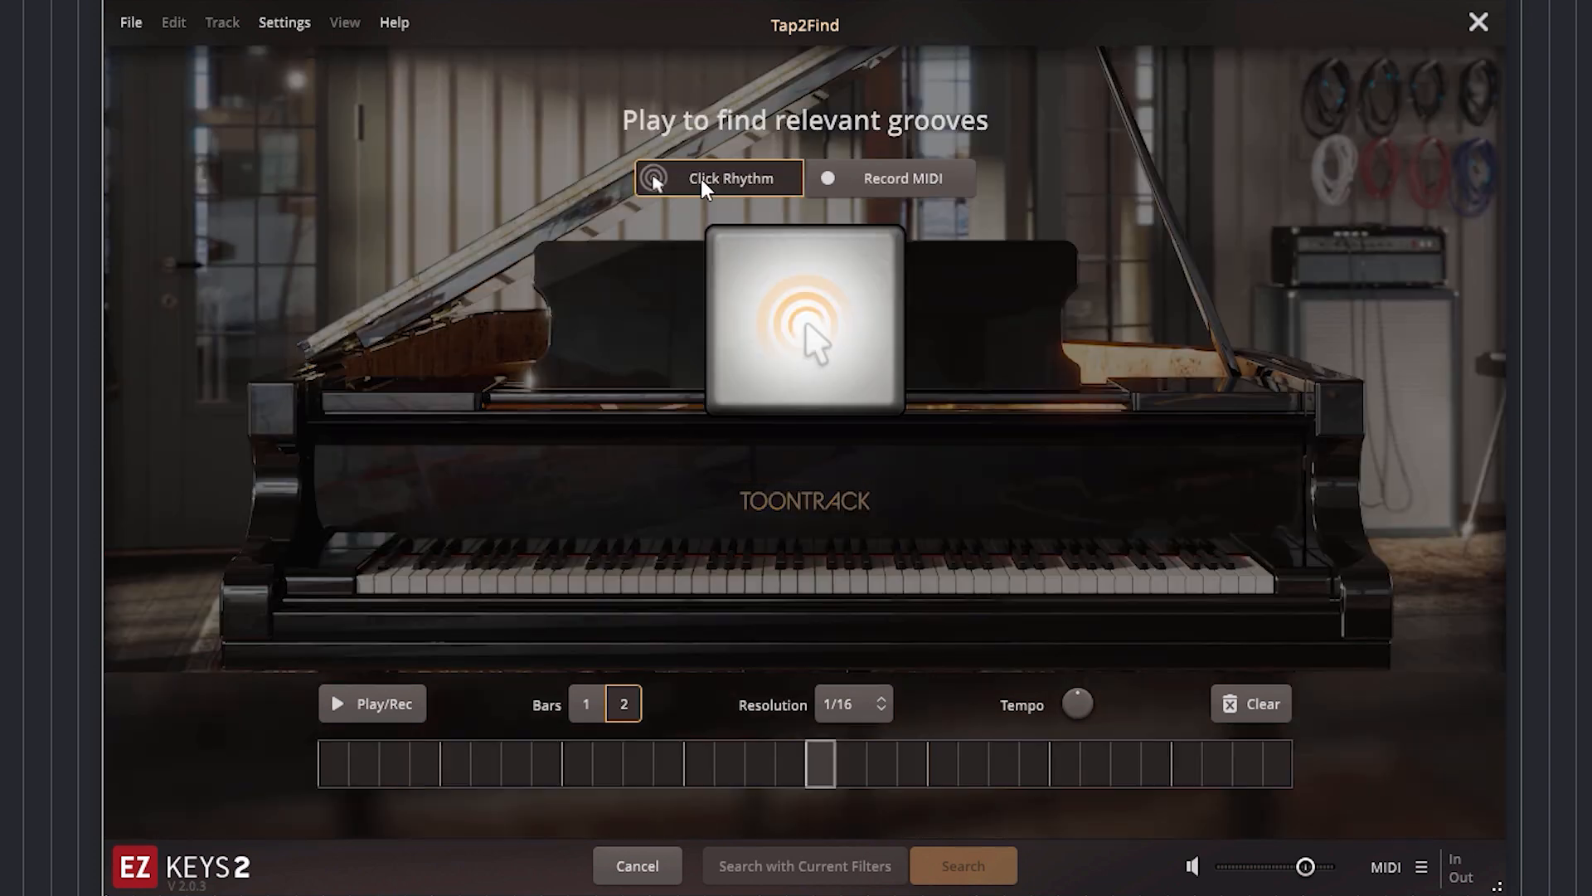
click(547, 767)
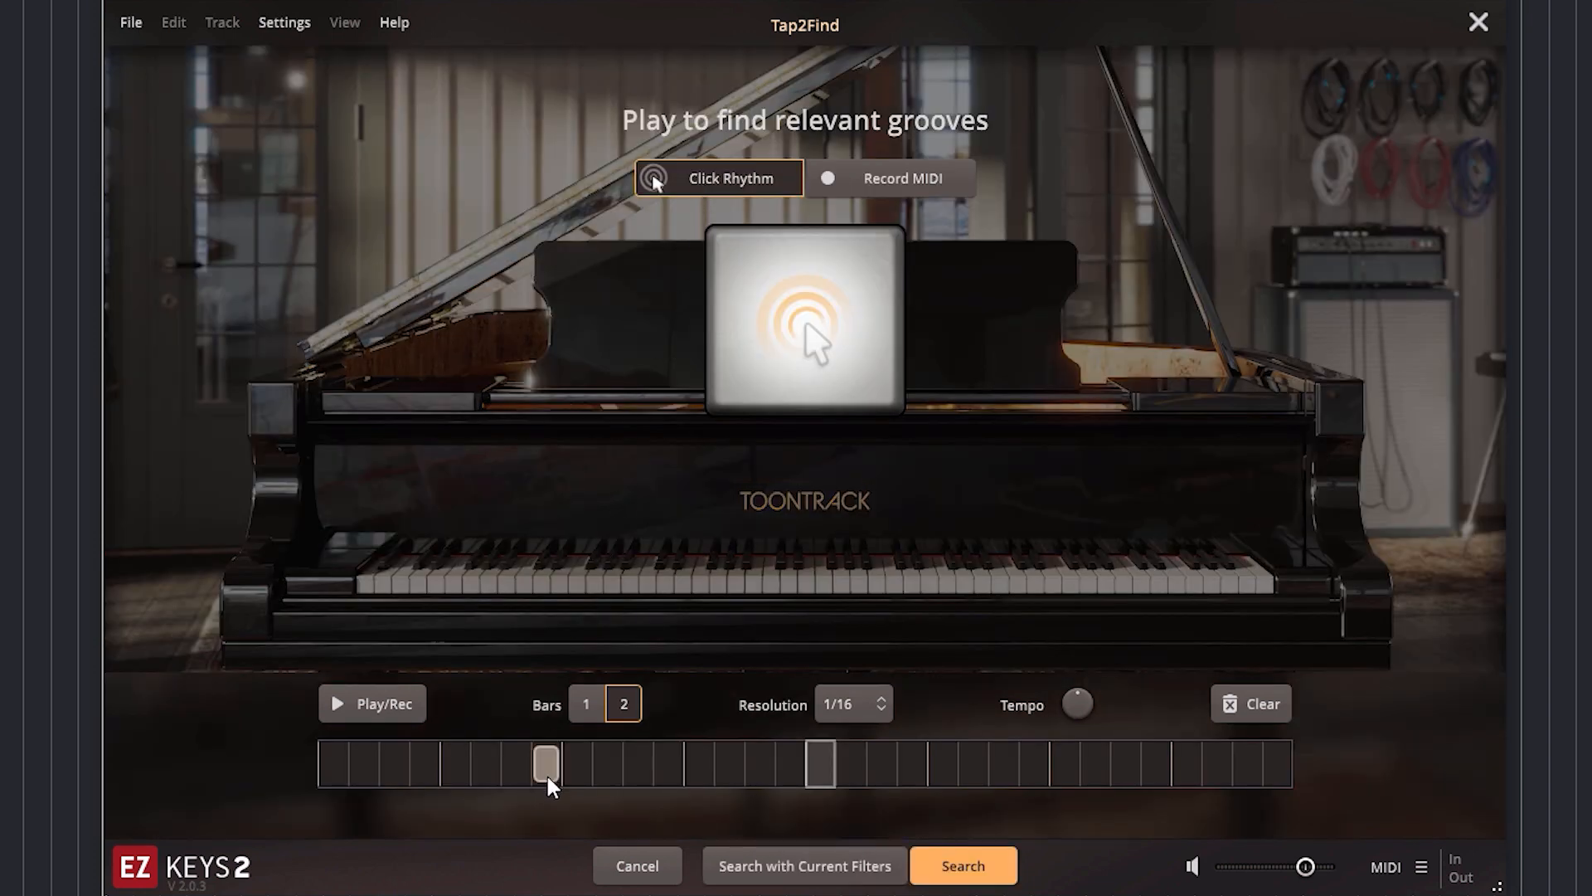
click(550, 771)
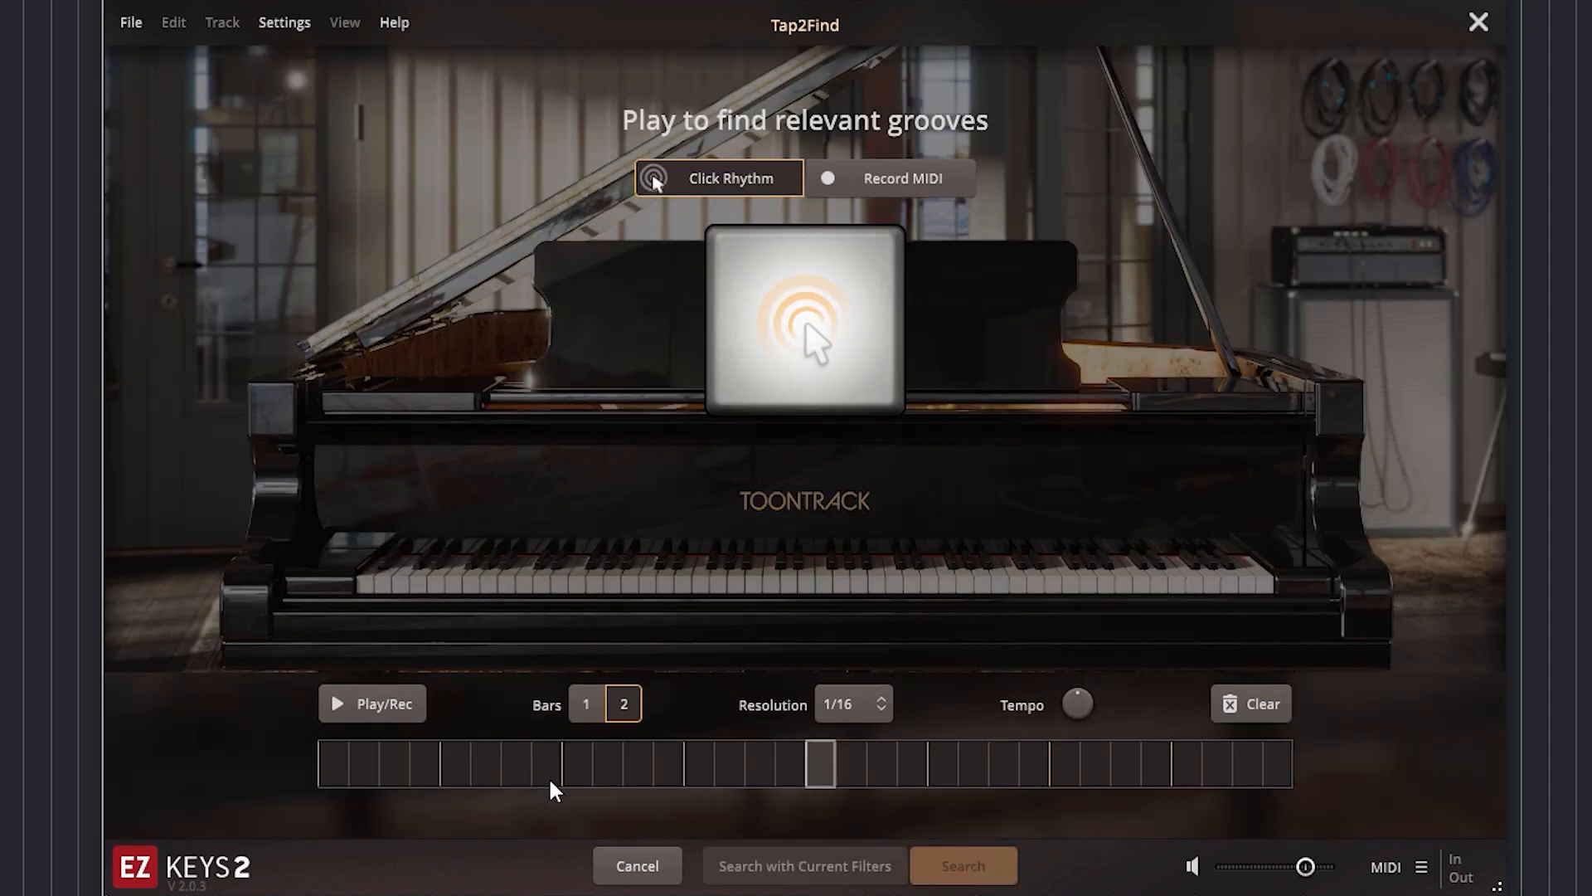
Enter a one-sixteenth hit on step 1 and four-sixteenth-long hits starting on steps 7 and 17, and search for matching grooves
click(338, 779)
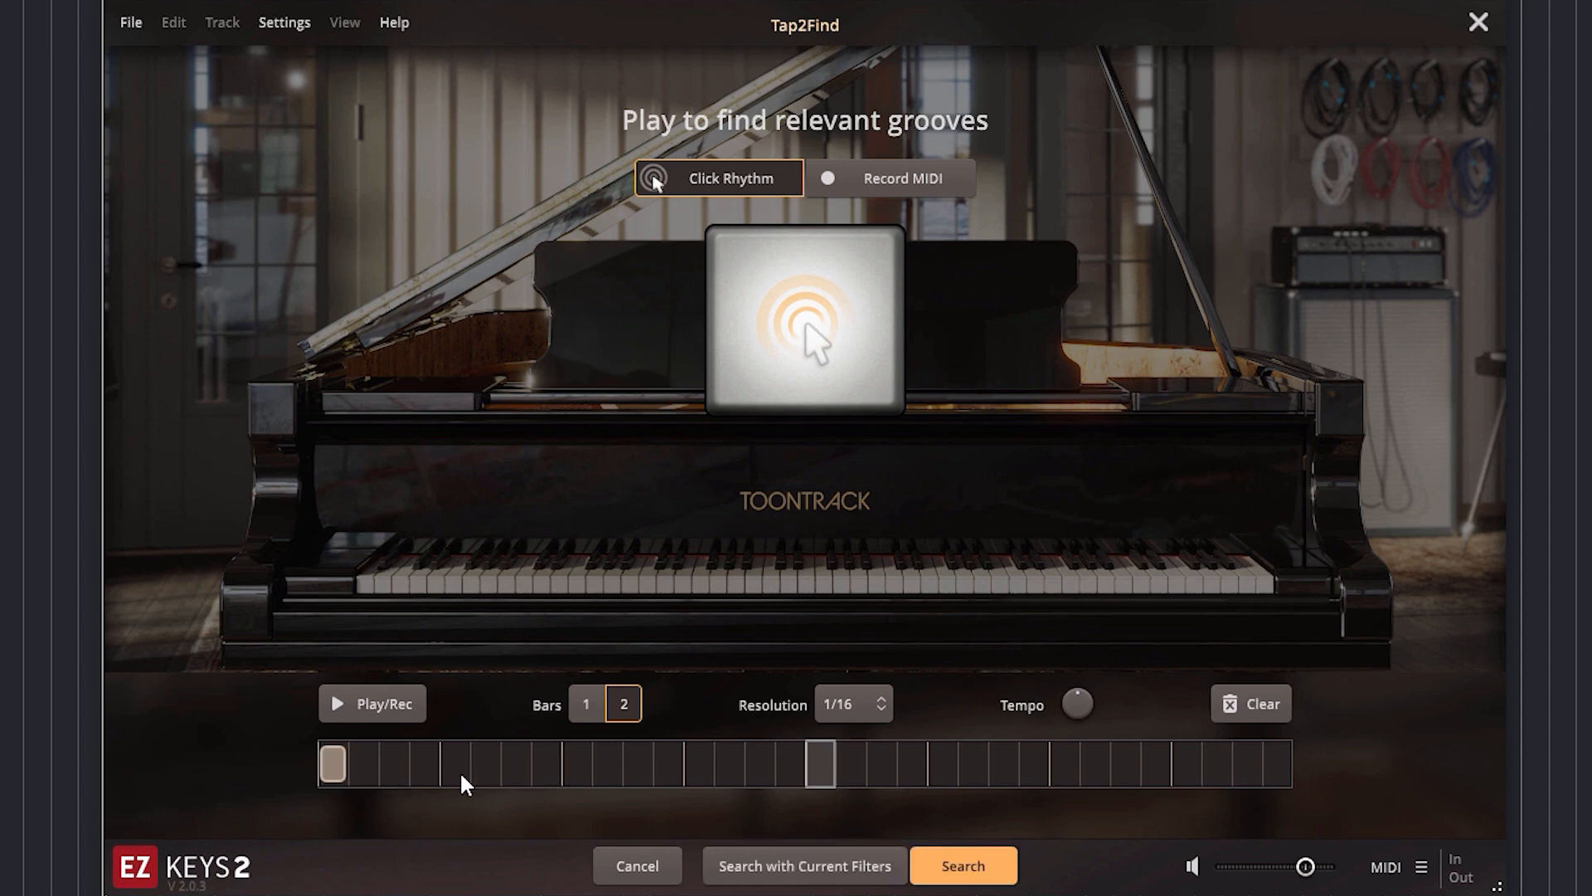
click(516, 767)
drag(587, 771, 620, 772)
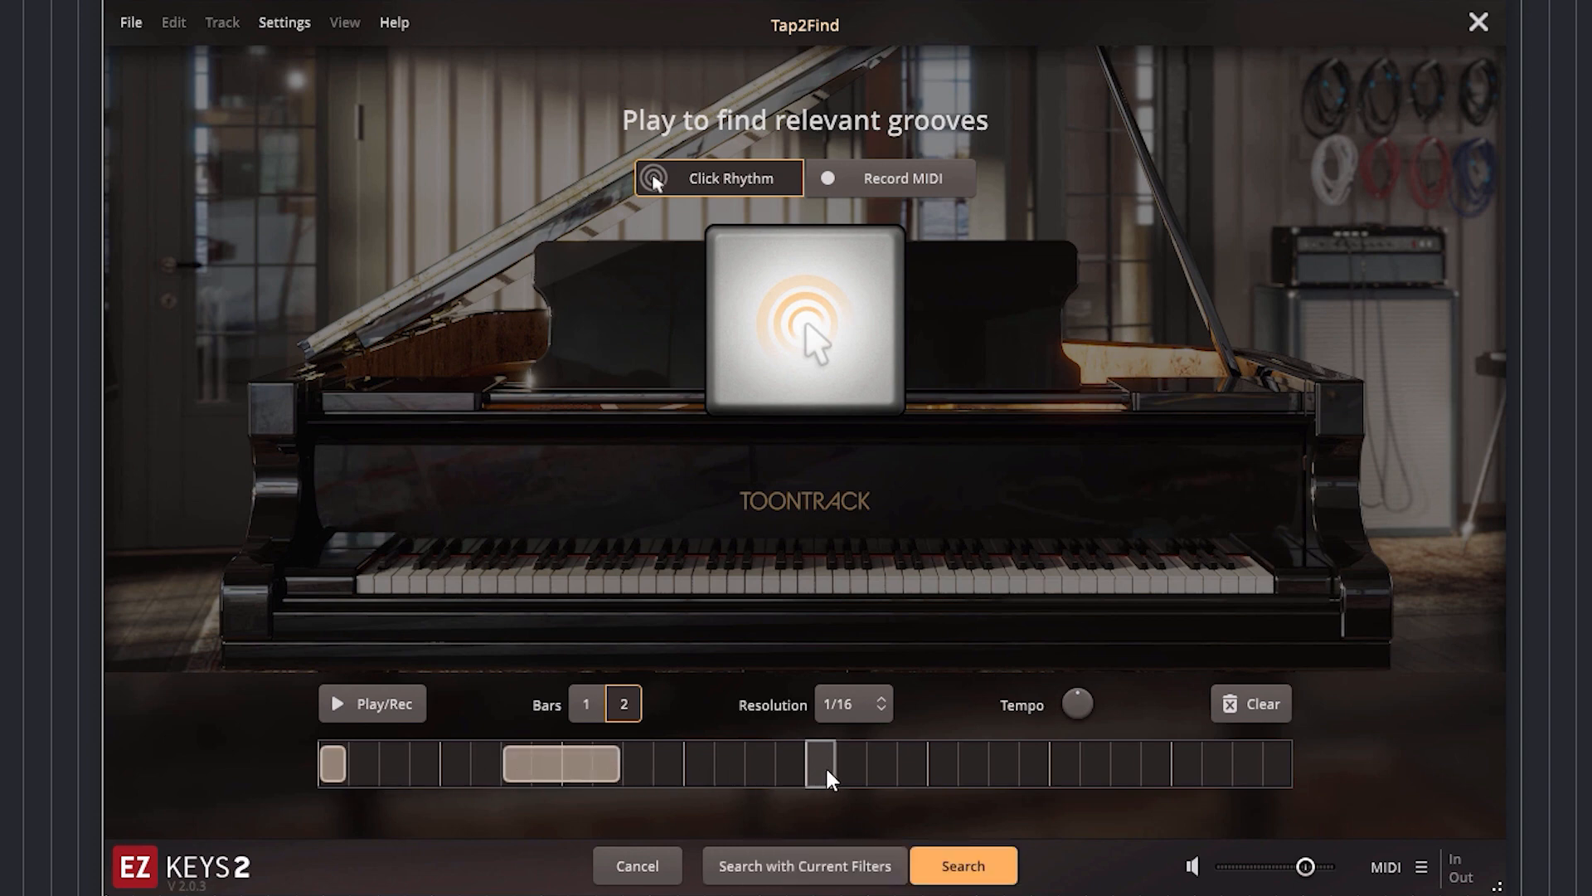
drag(827, 772, 926, 769)
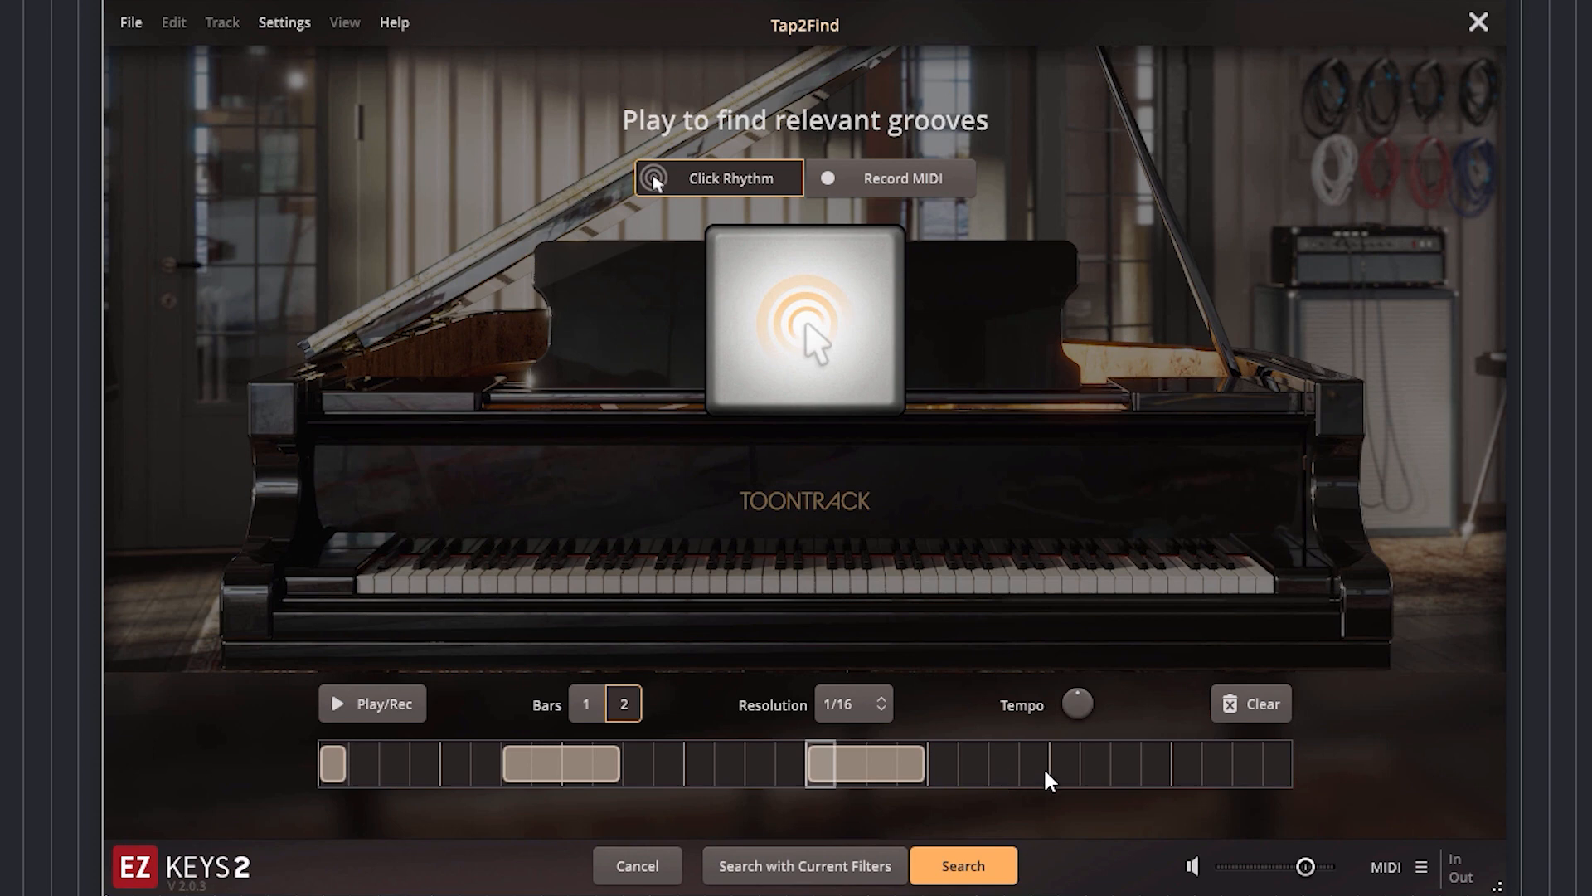
click(966, 867)
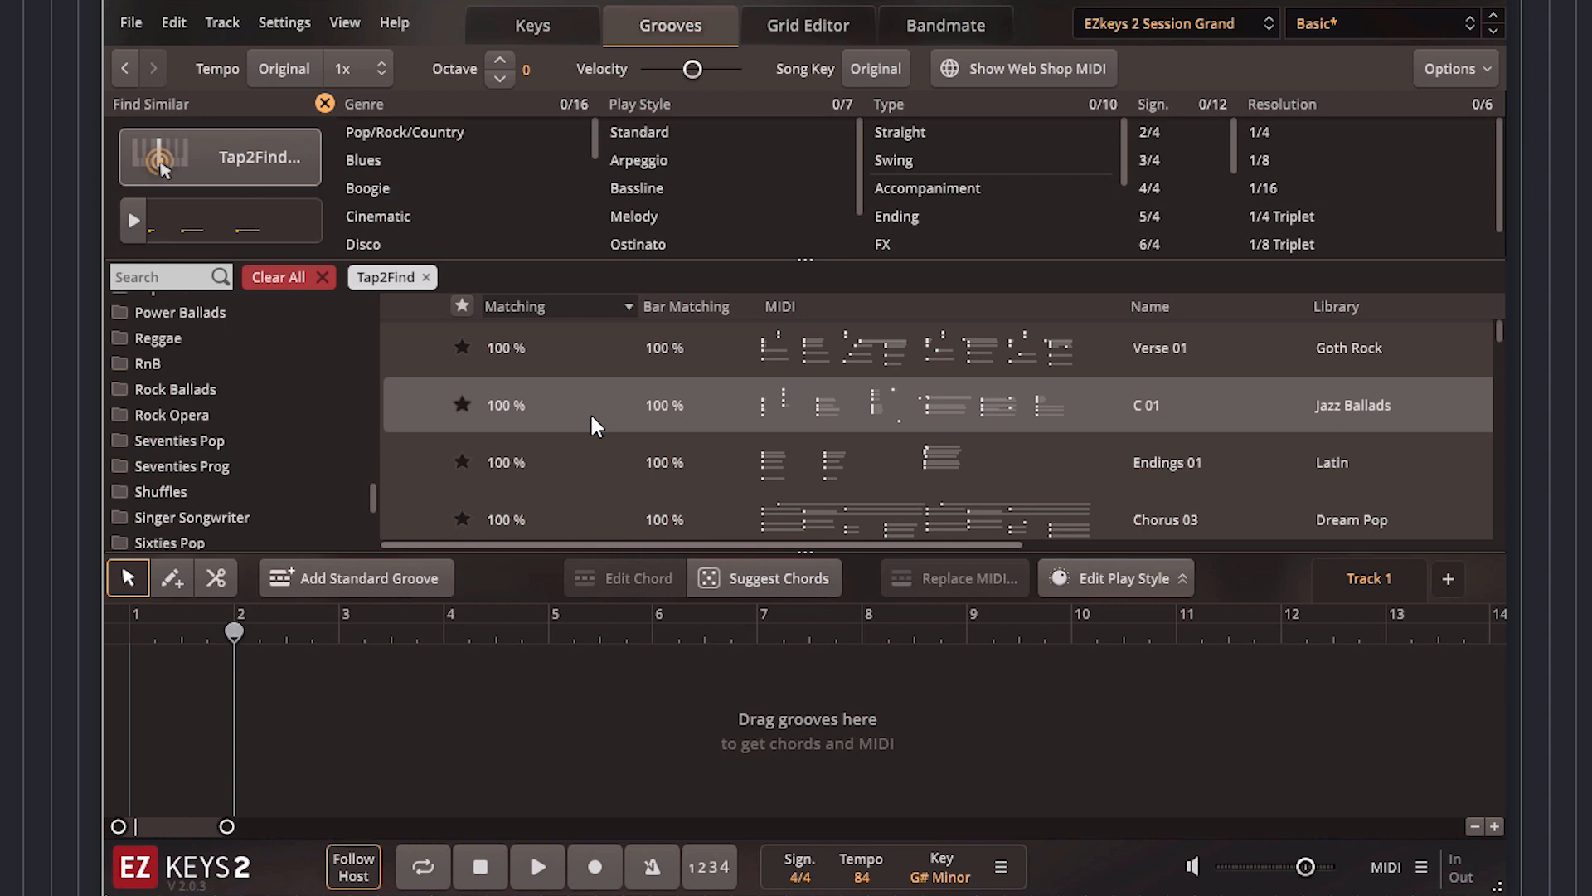
Audition Goth Rock's Verse 01 groove from the search results and stop its preview
click(561, 363)
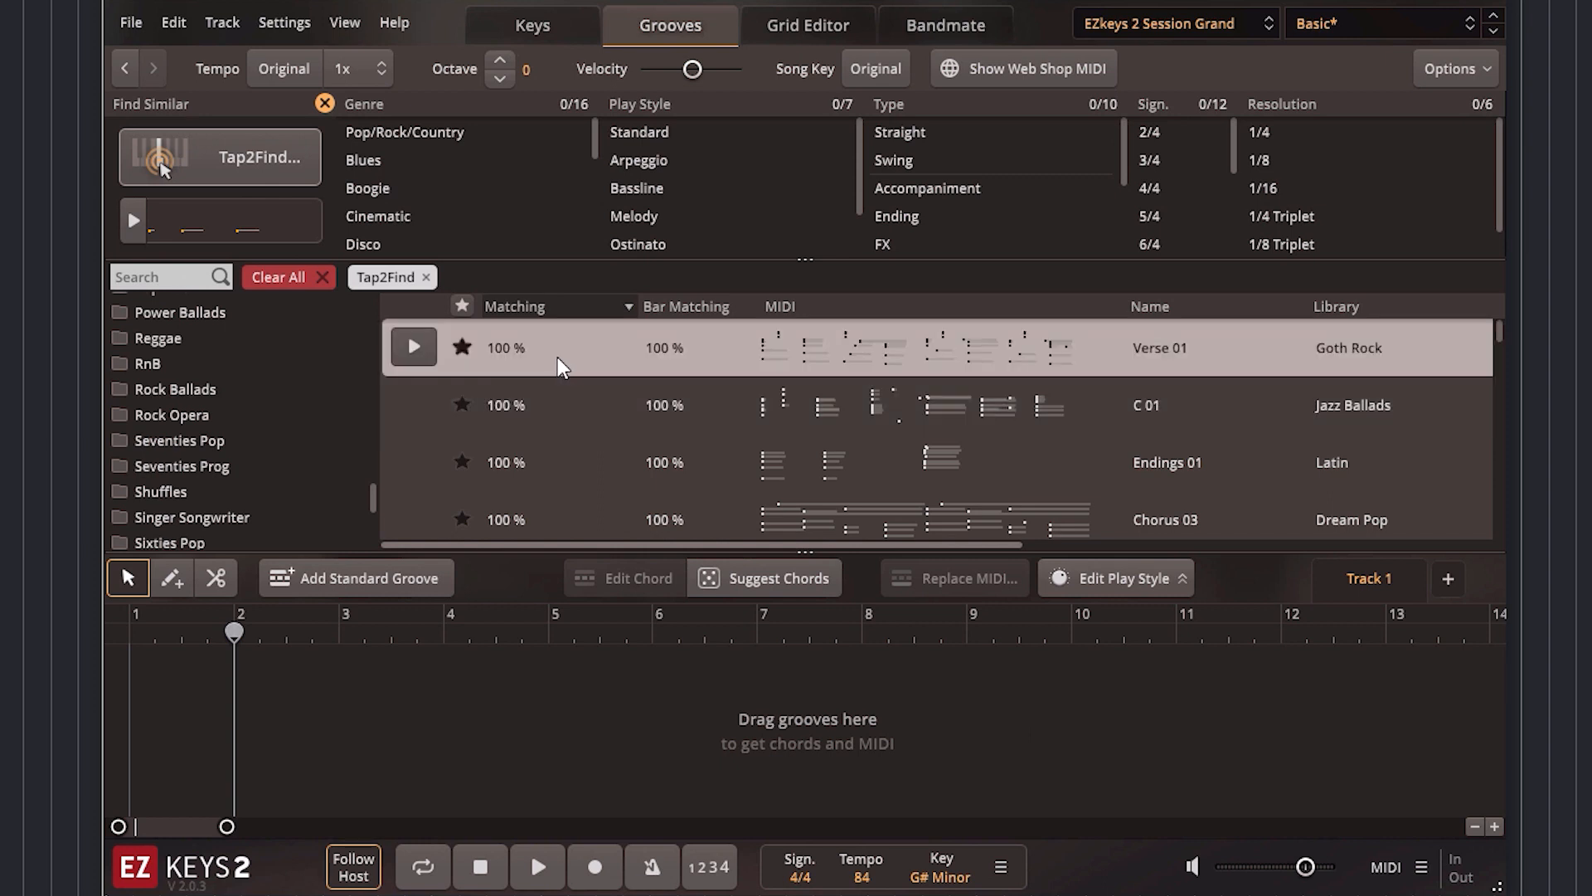
click(410, 358)
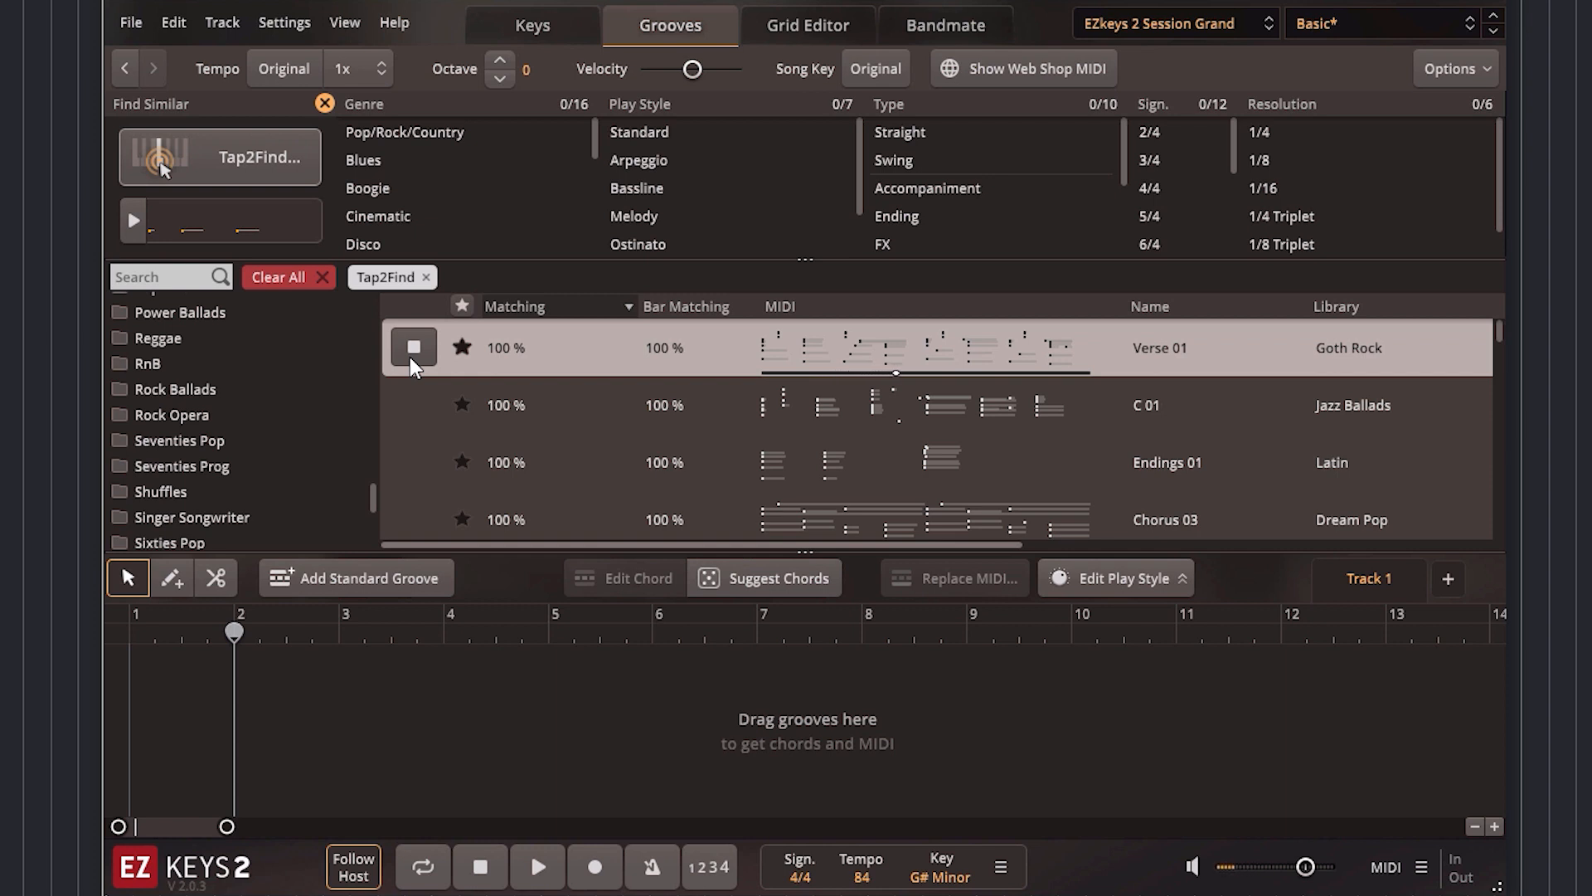
click(409, 357)
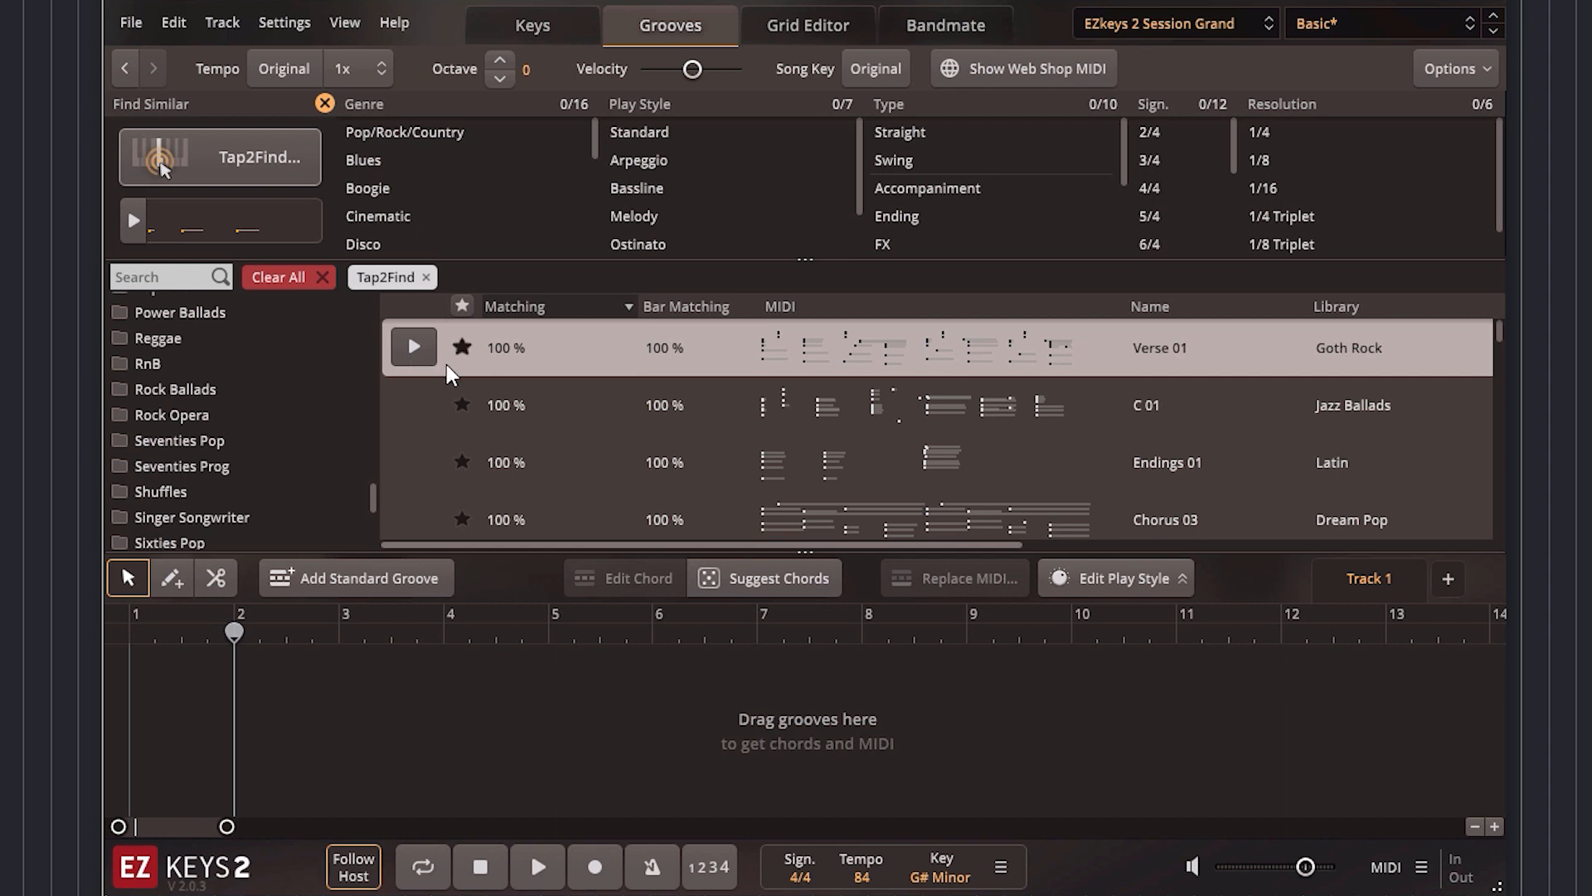
Clear the Tap2Find filter and reopen Tap2Find with playback stopped
click(324, 276)
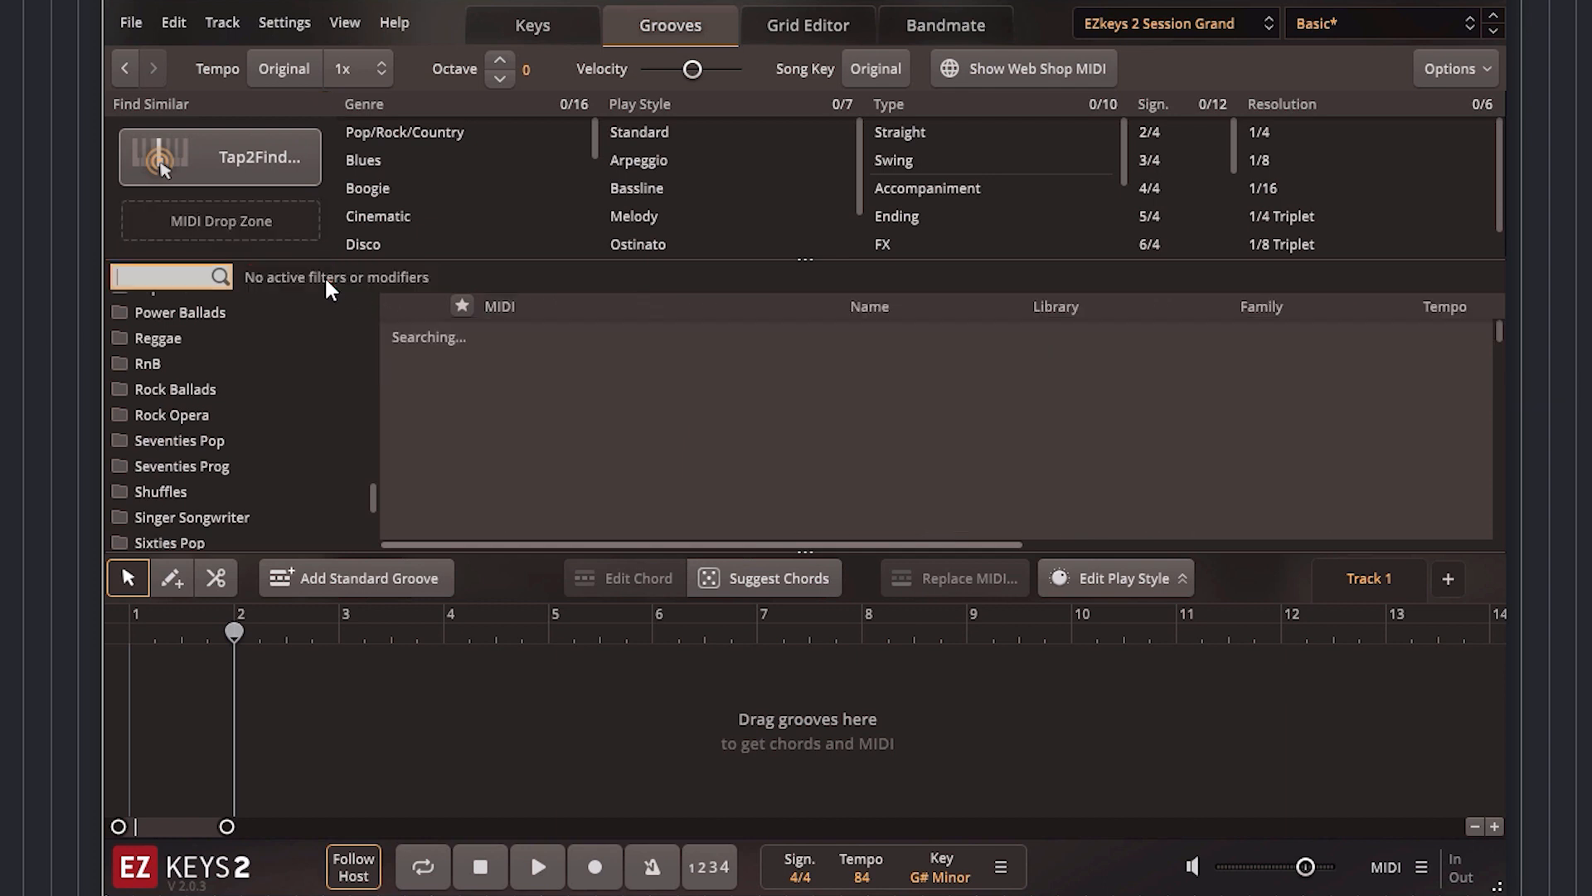
click(272, 170)
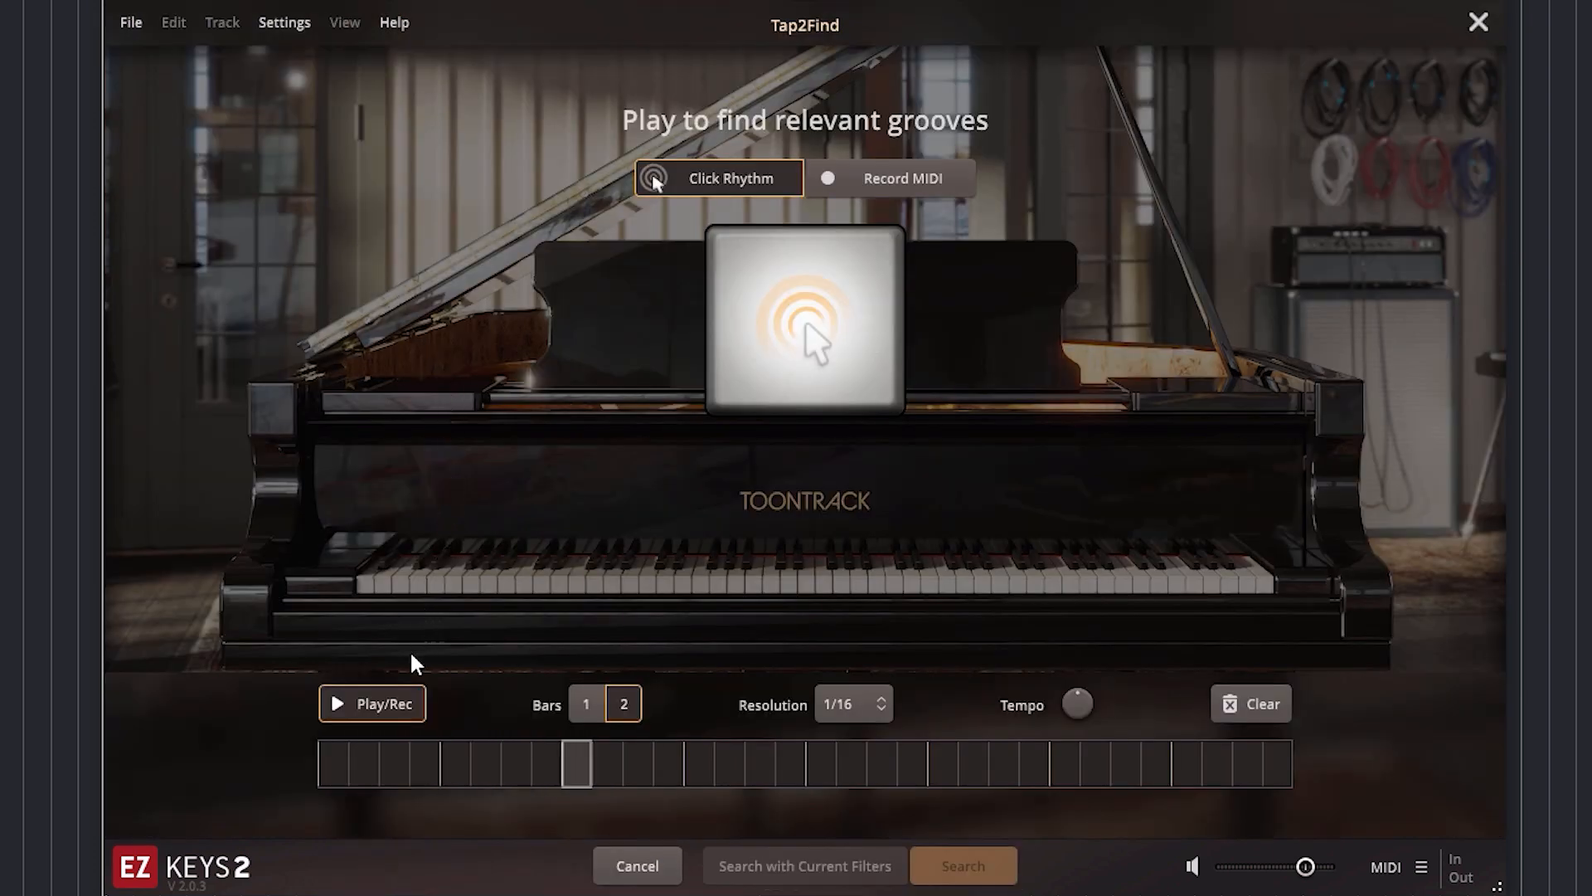
click(402, 706)
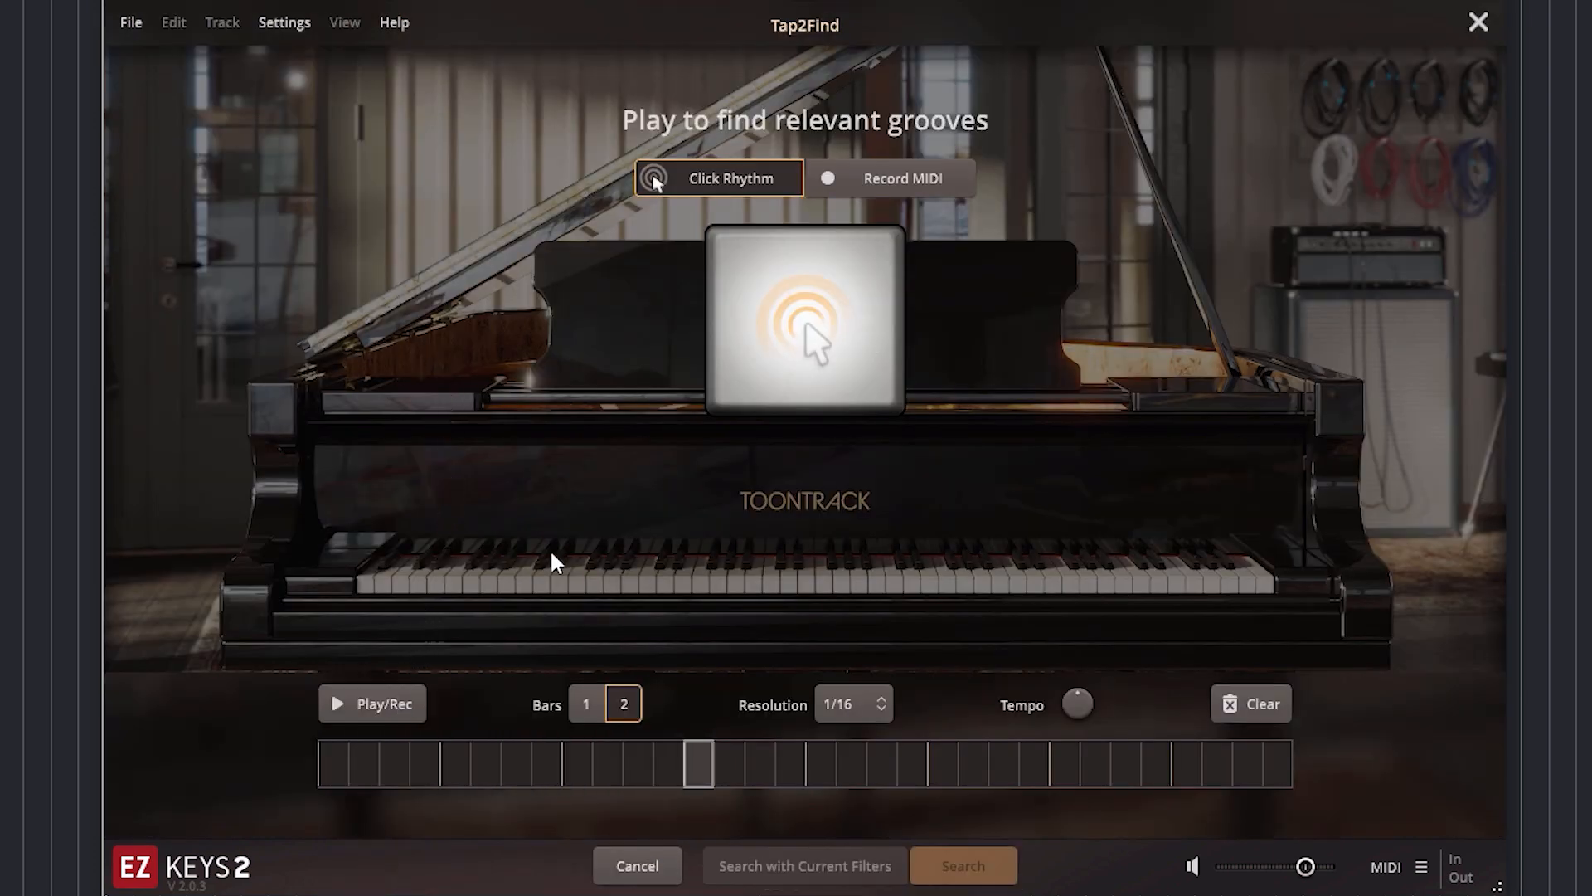
Record a two-bar phrase at 1/16 resolution in Record MIDI mode and search for matching grooves
click(915, 179)
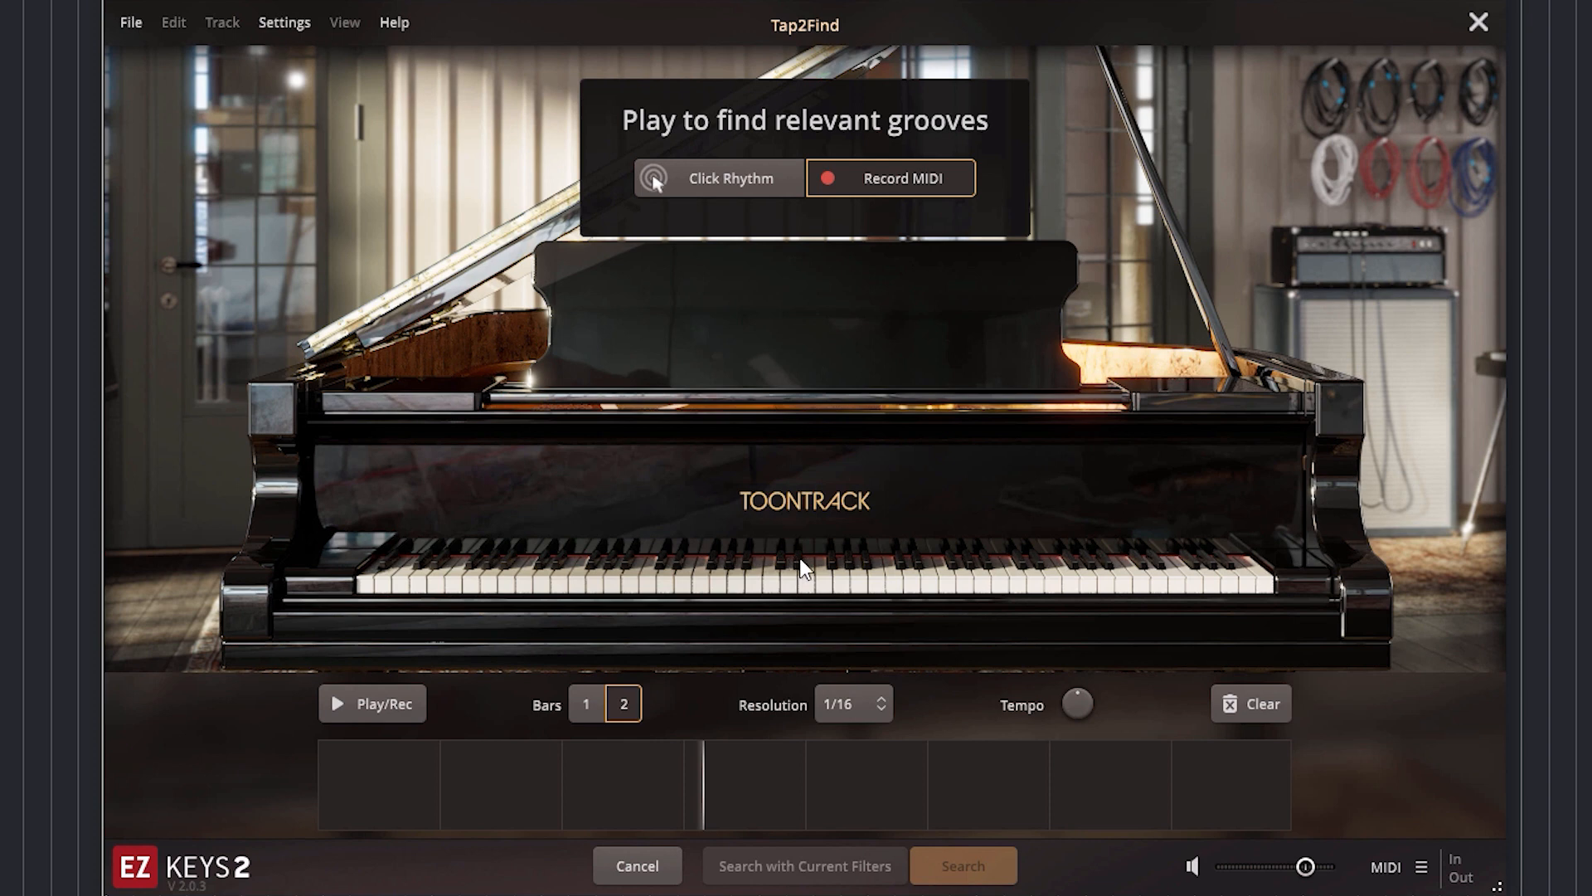
click(396, 710)
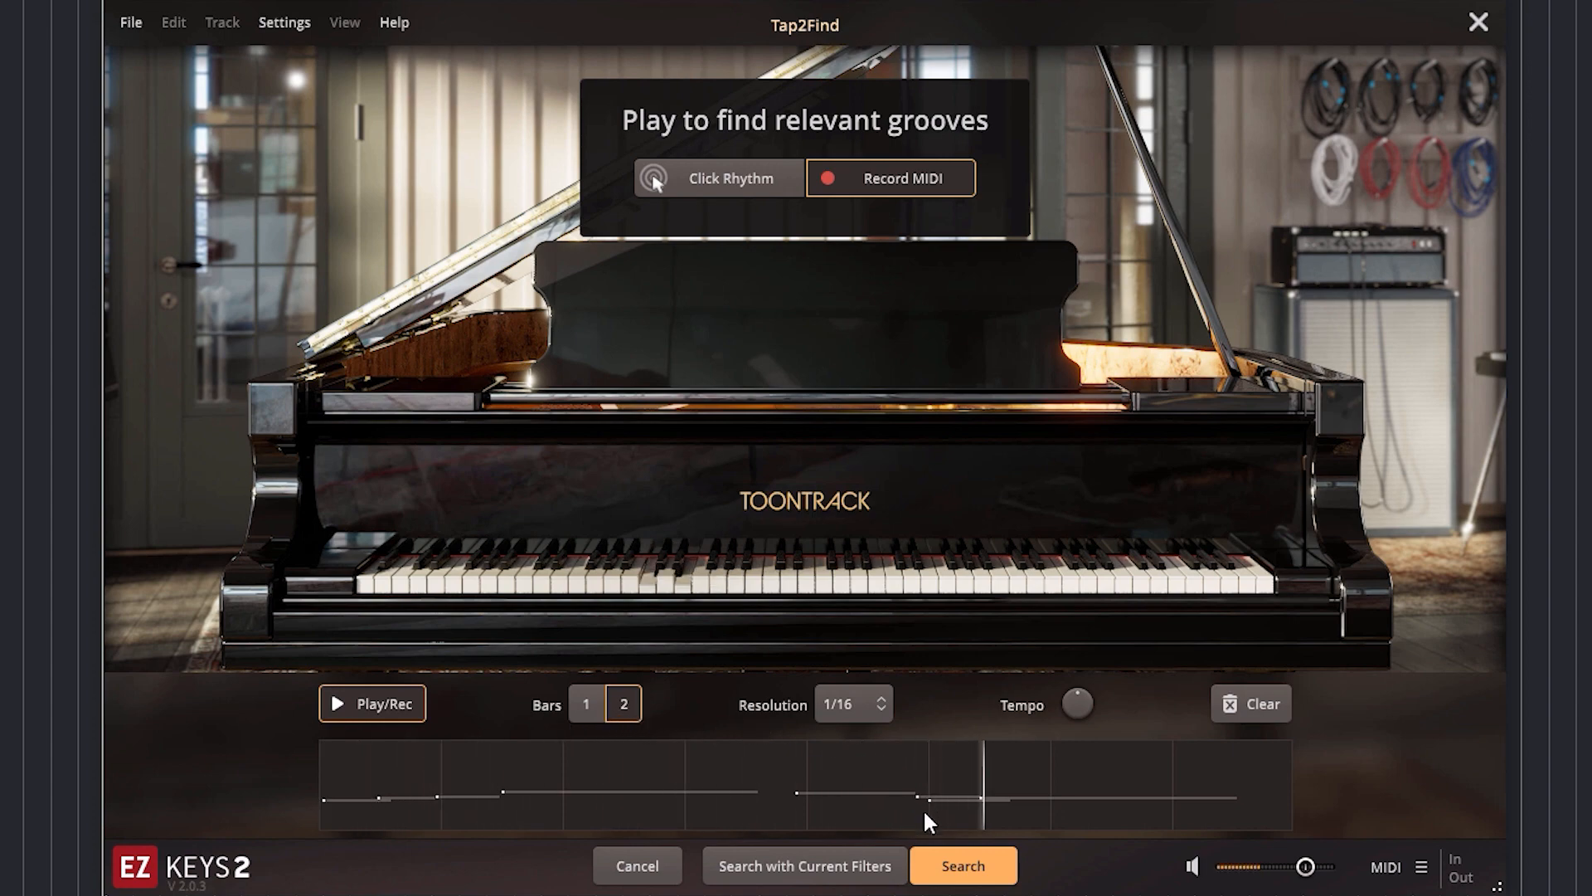
click(962, 868)
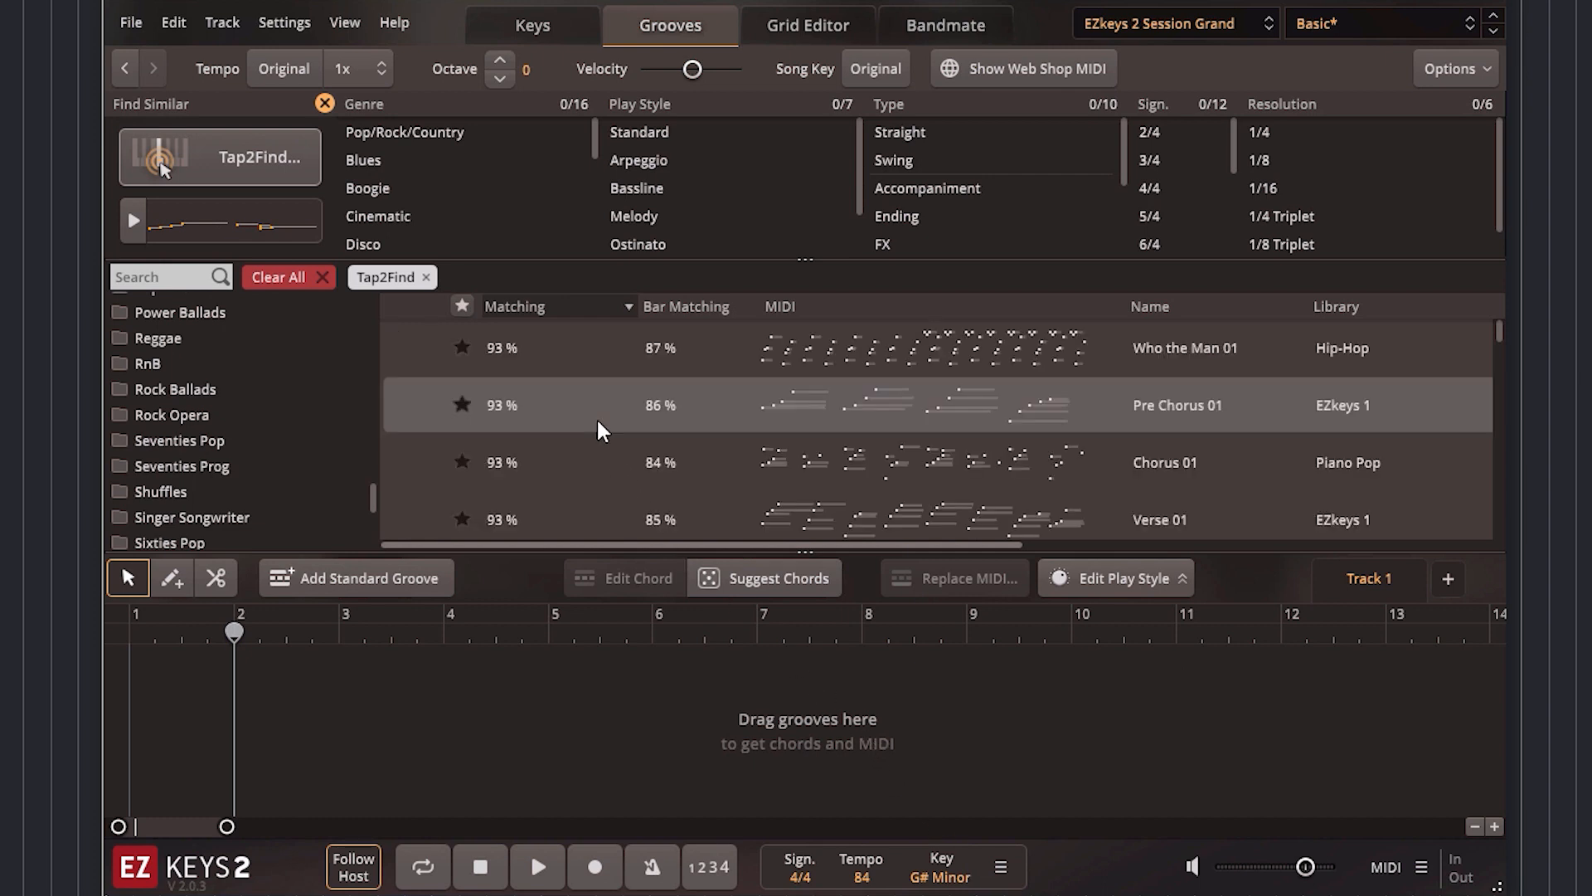
Audition the Pre Chorus 01 groove from EZkeys 1, place it on Track 1 at bar 2, and stop the preview
click(572, 410)
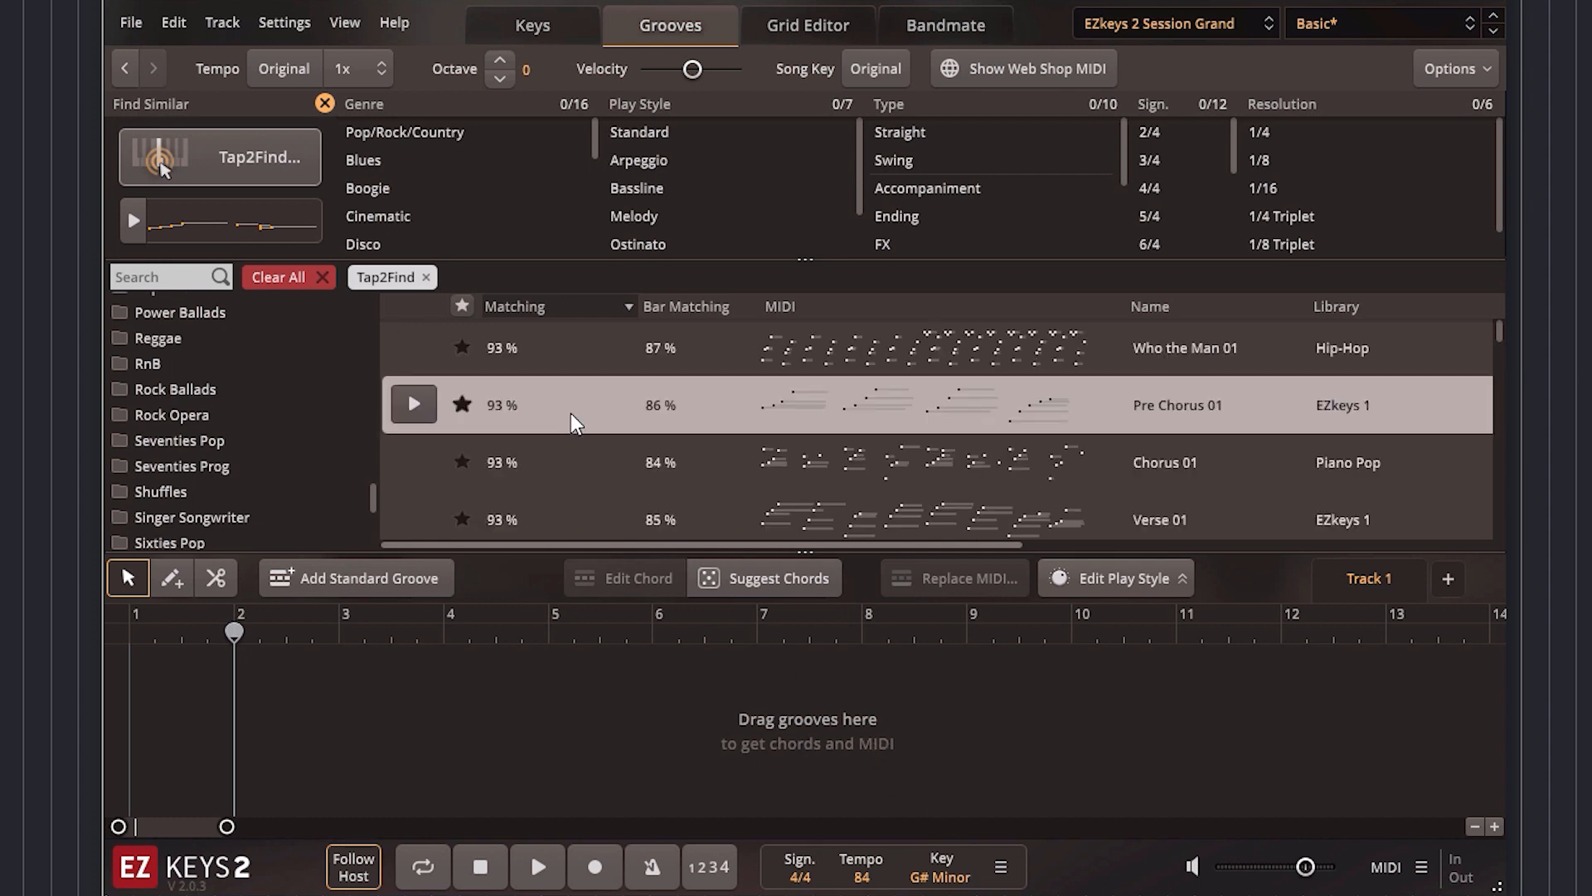
click(421, 414)
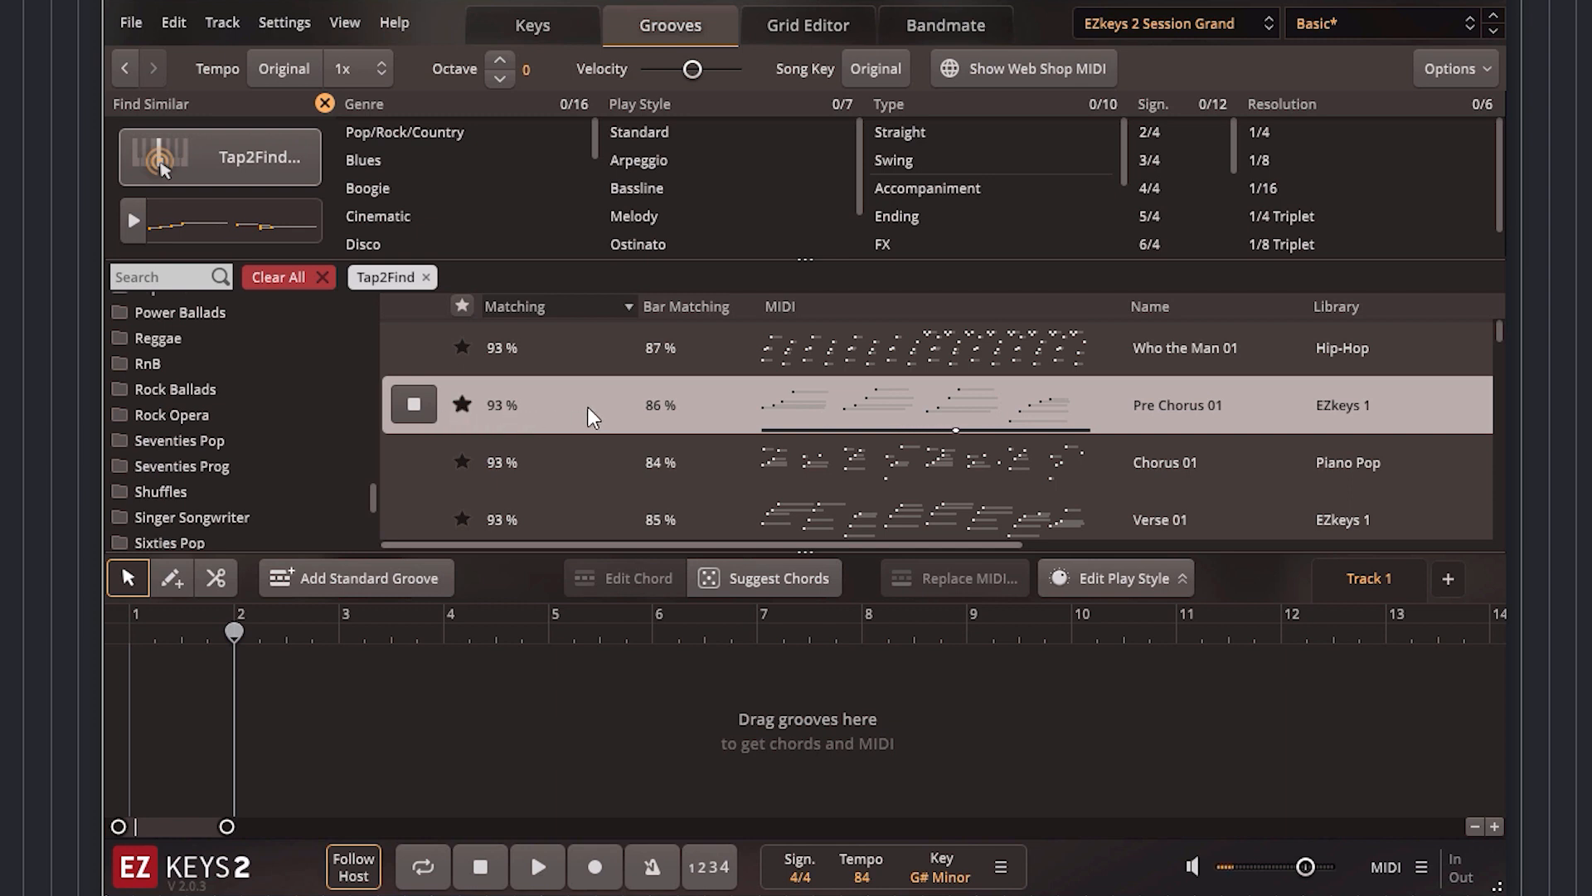
drag(587, 406, 240, 660)
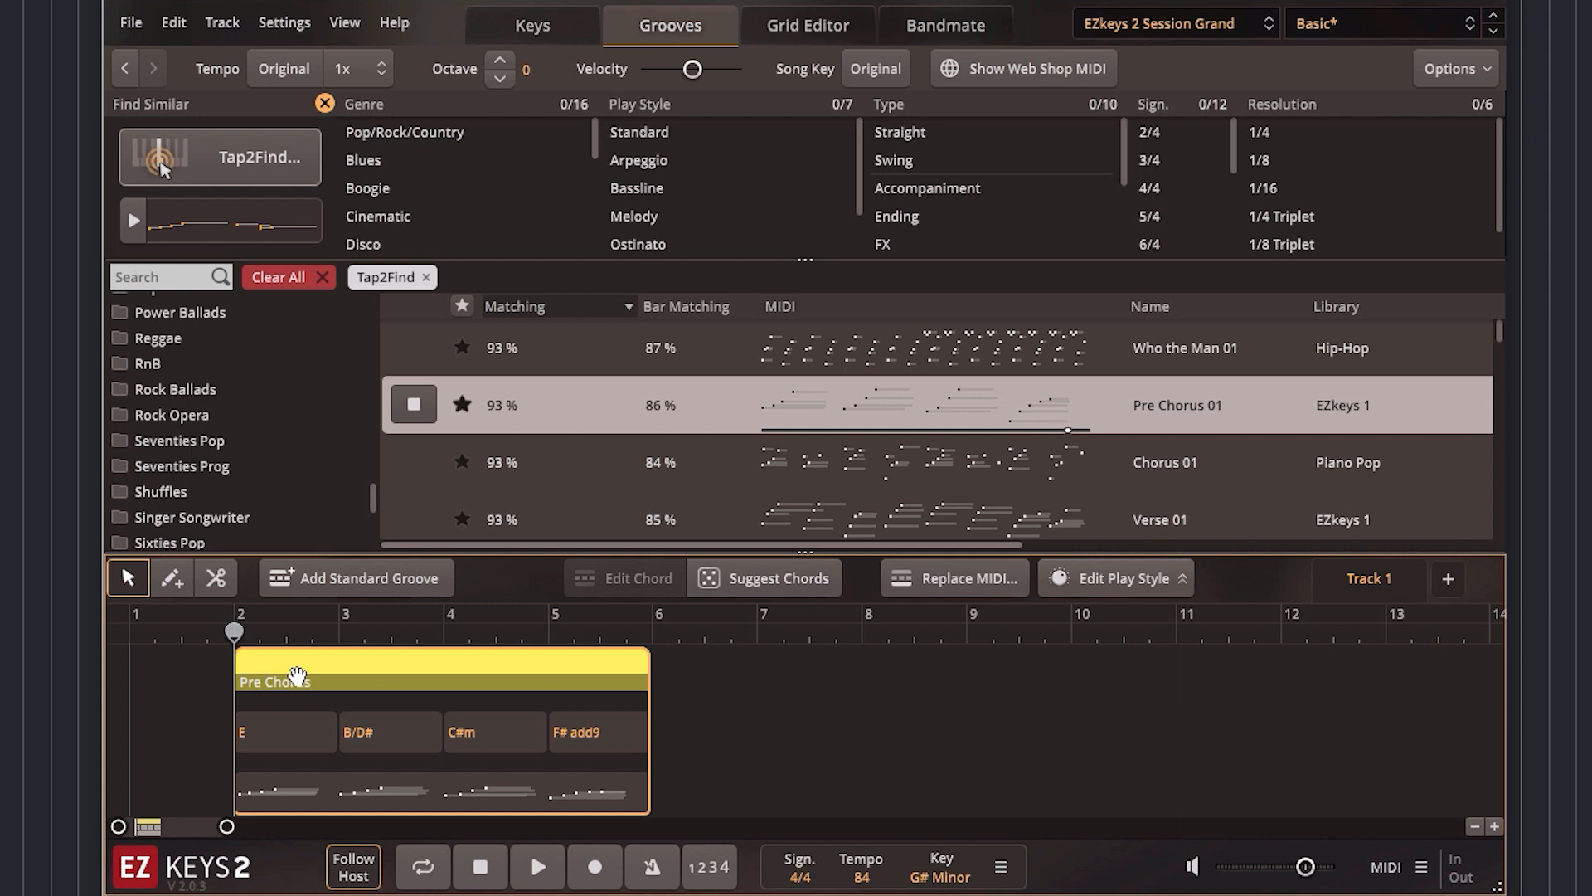
click(418, 404)
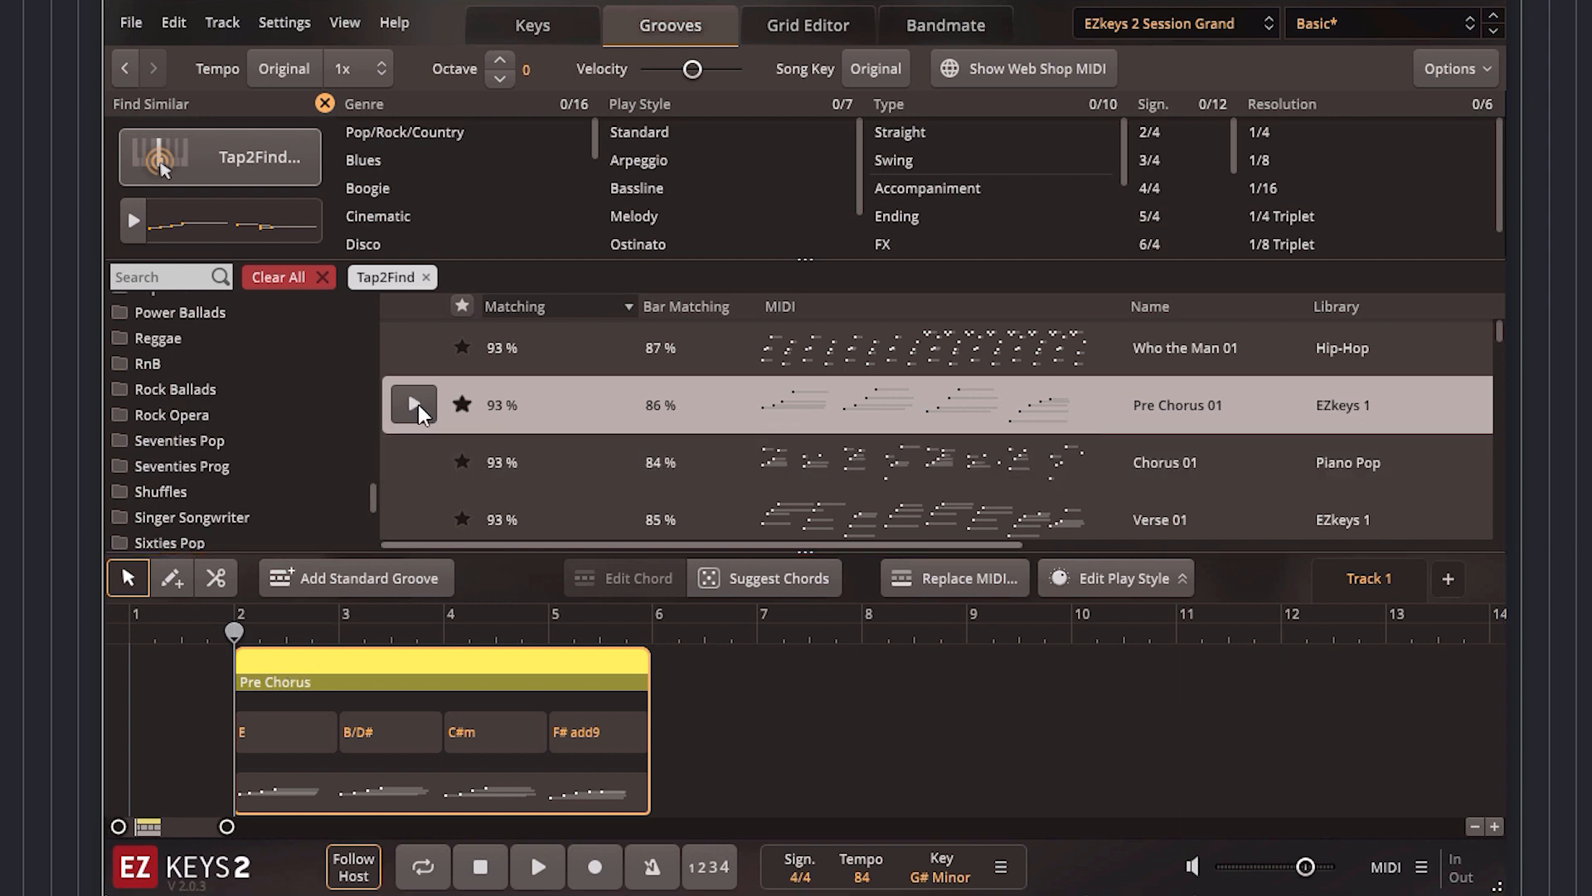
key(space)
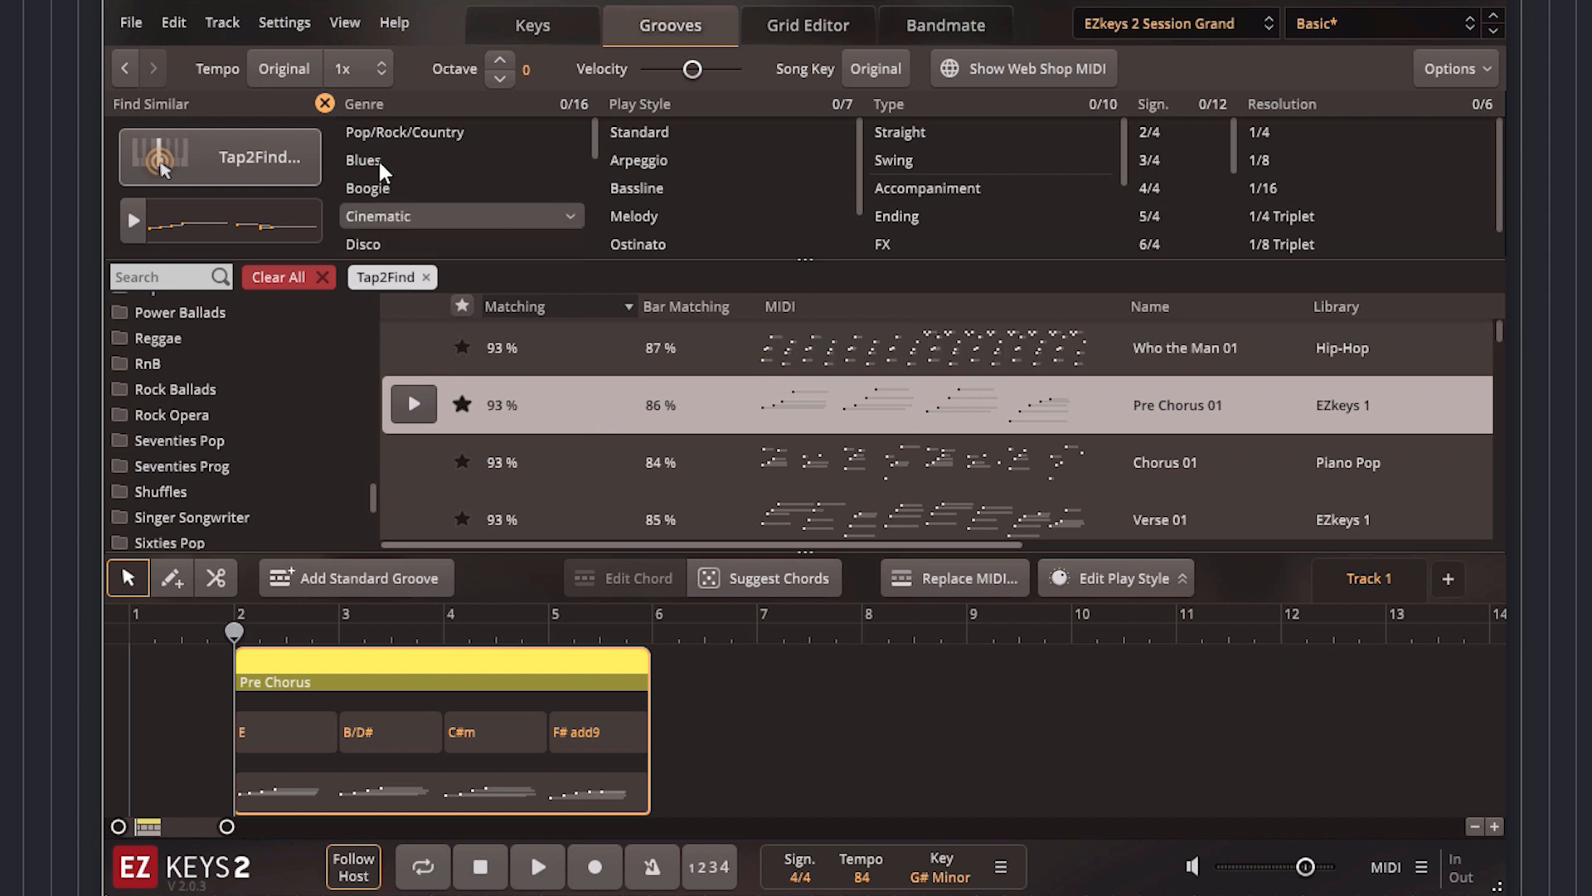
Open the Metronome settings and view the available beat options, keeping Quarter Notes
click(287, 20)
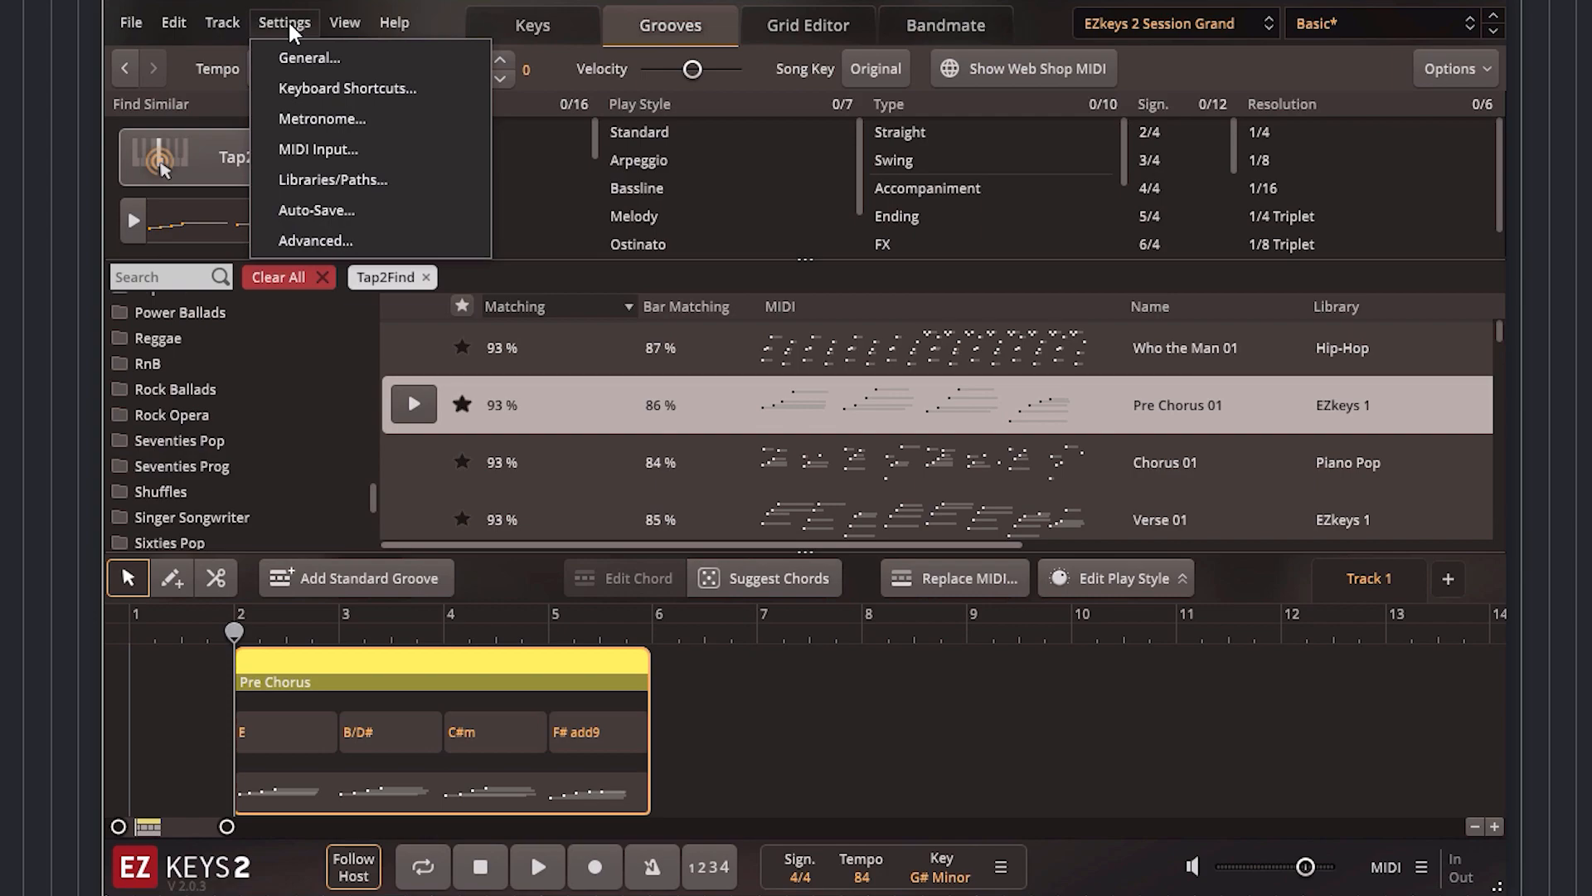
click(322, 120)
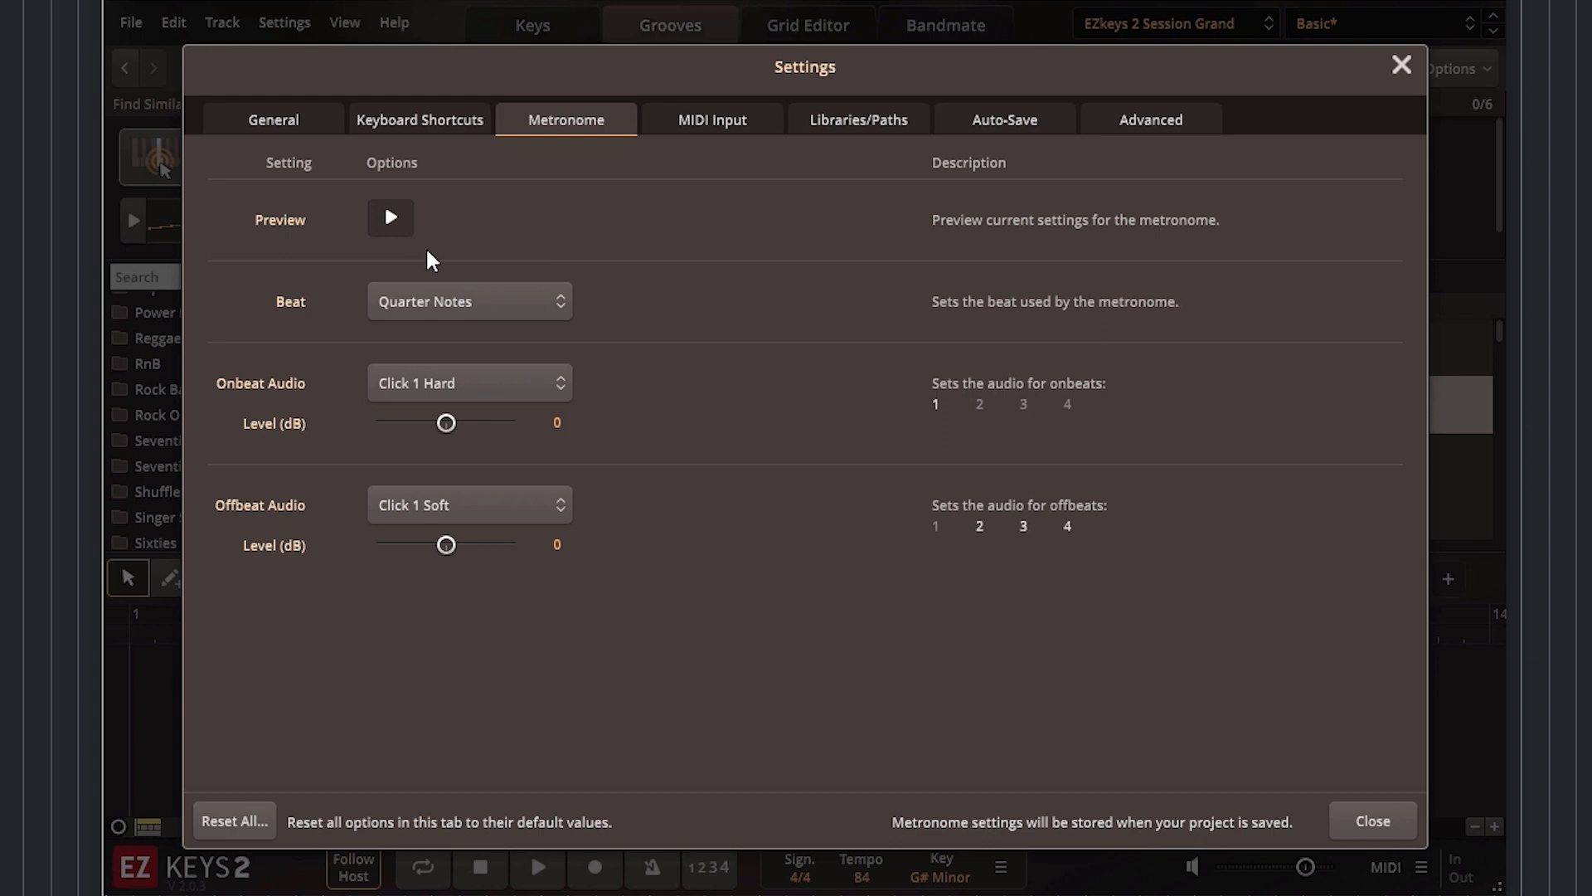
click(422, 304)
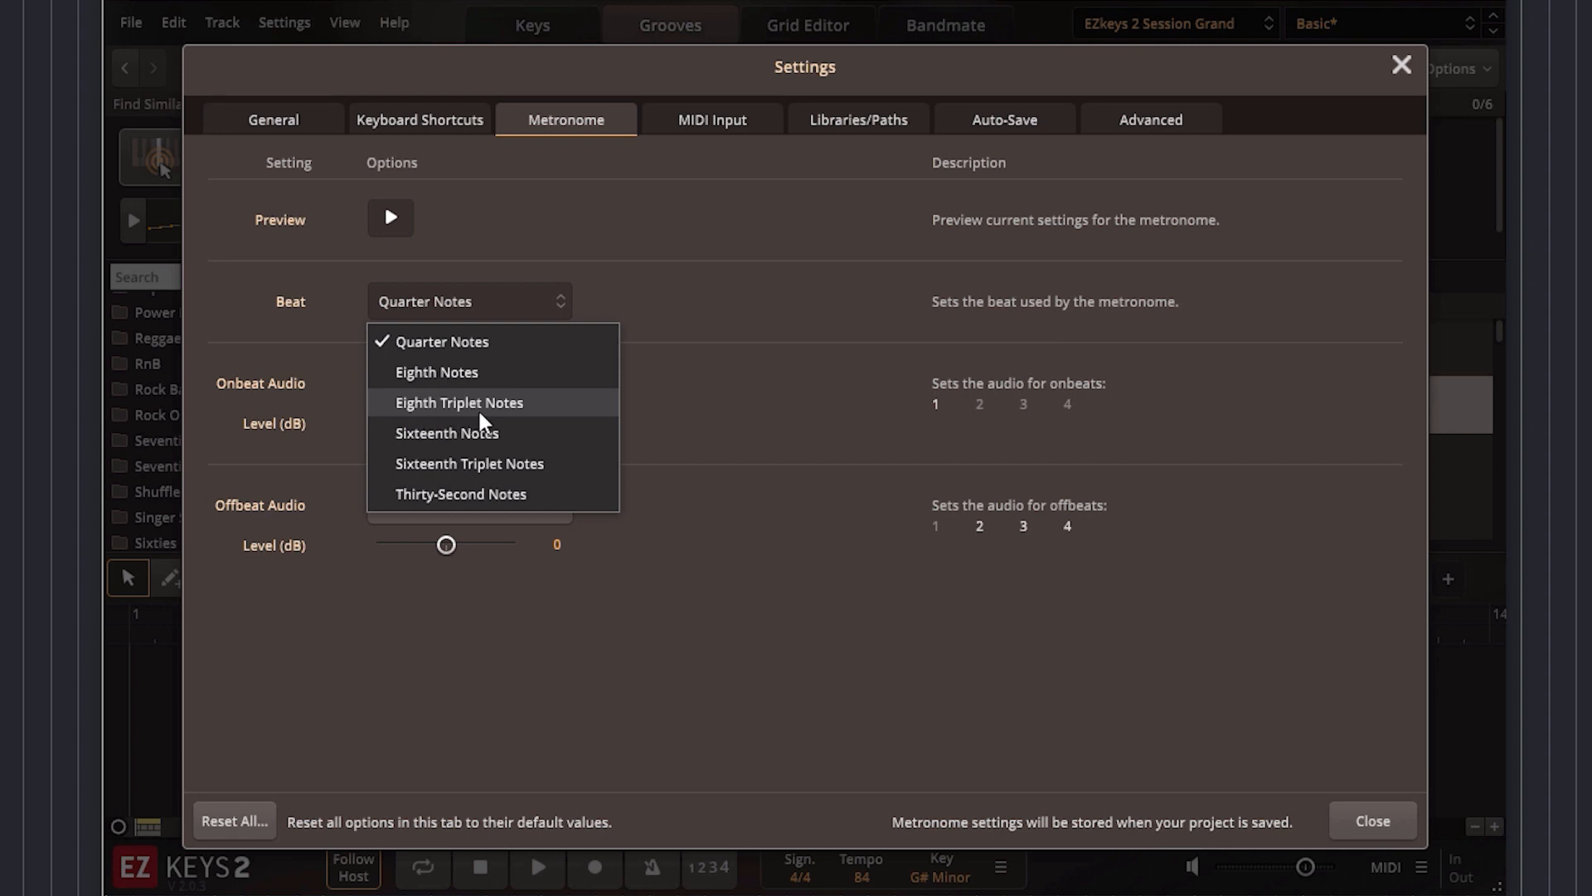
click(659, 395)
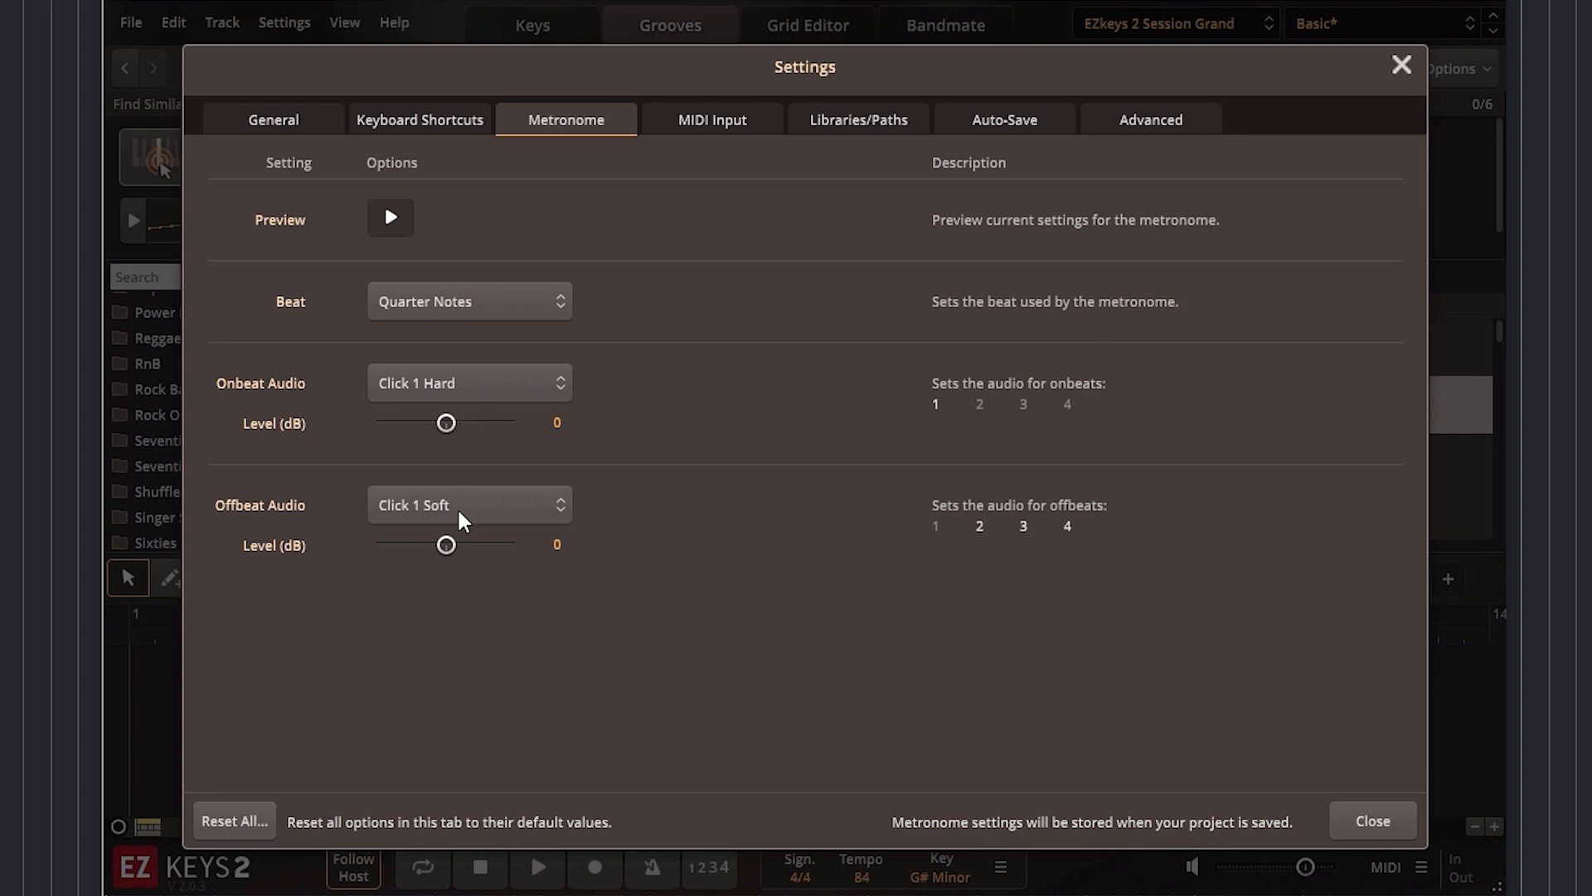
Set the metronome's onbeat audio to Click 5 Hard and its offbeat audio to Click 9 Soft
click(475, 383)
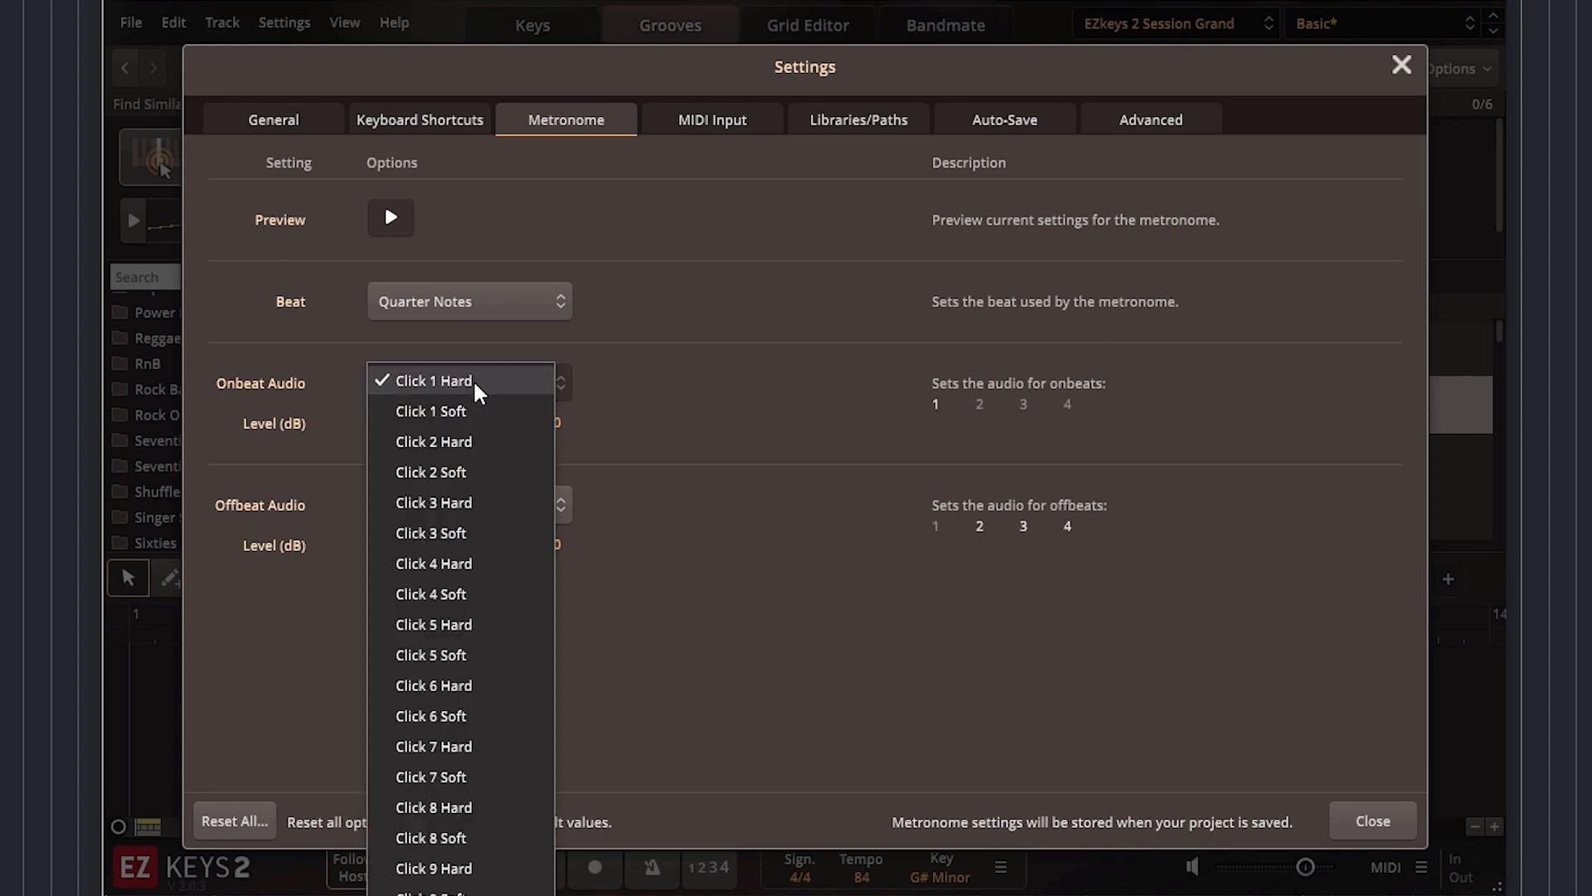
click(458, 624)
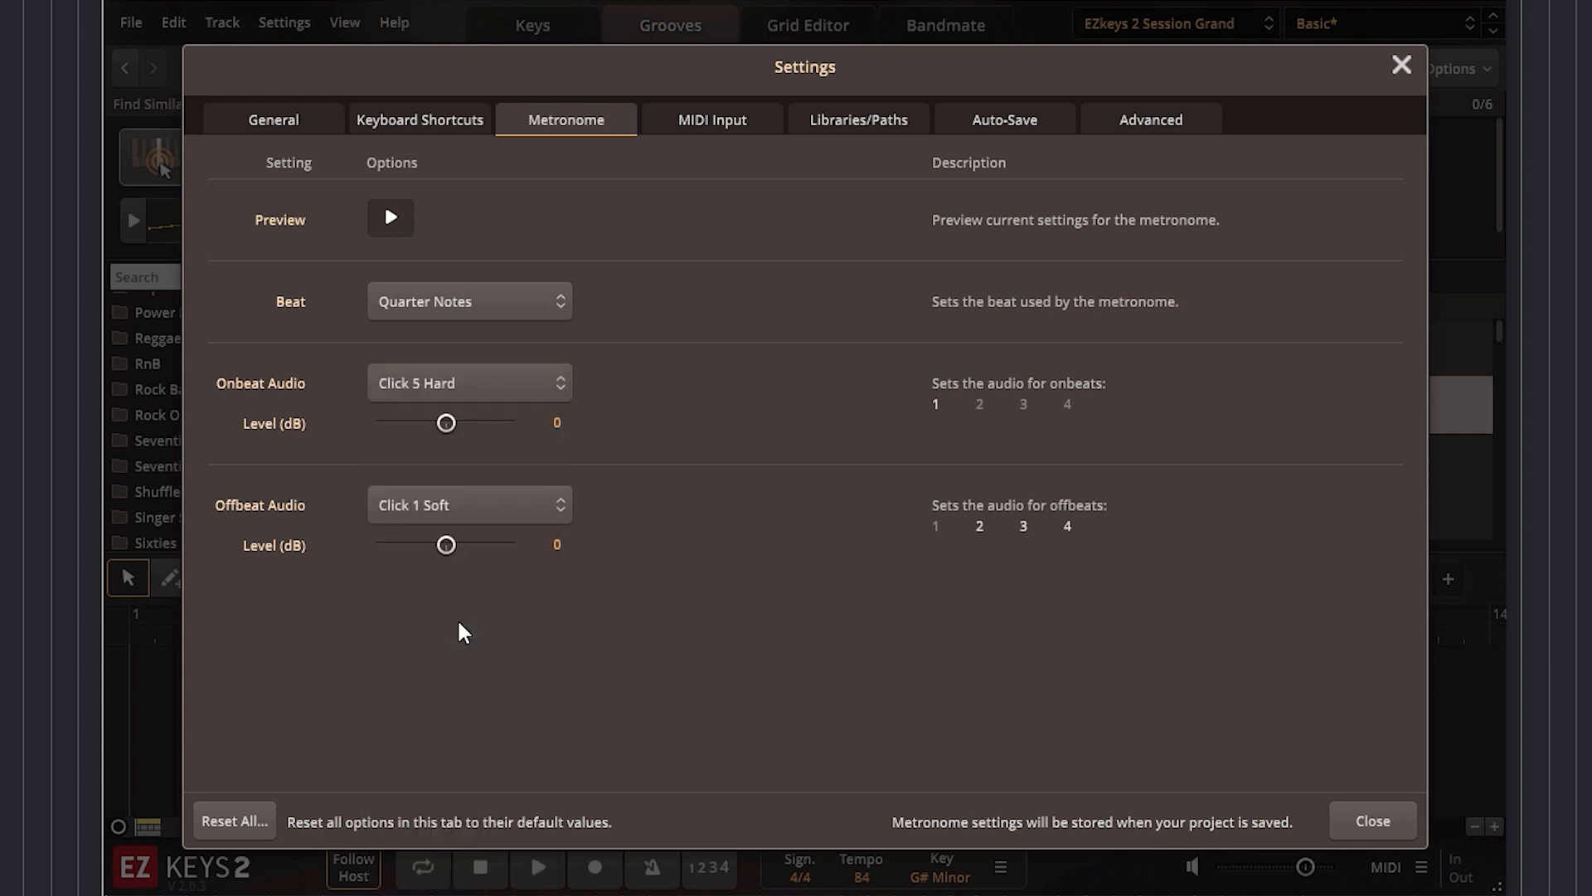
click(486, 508)
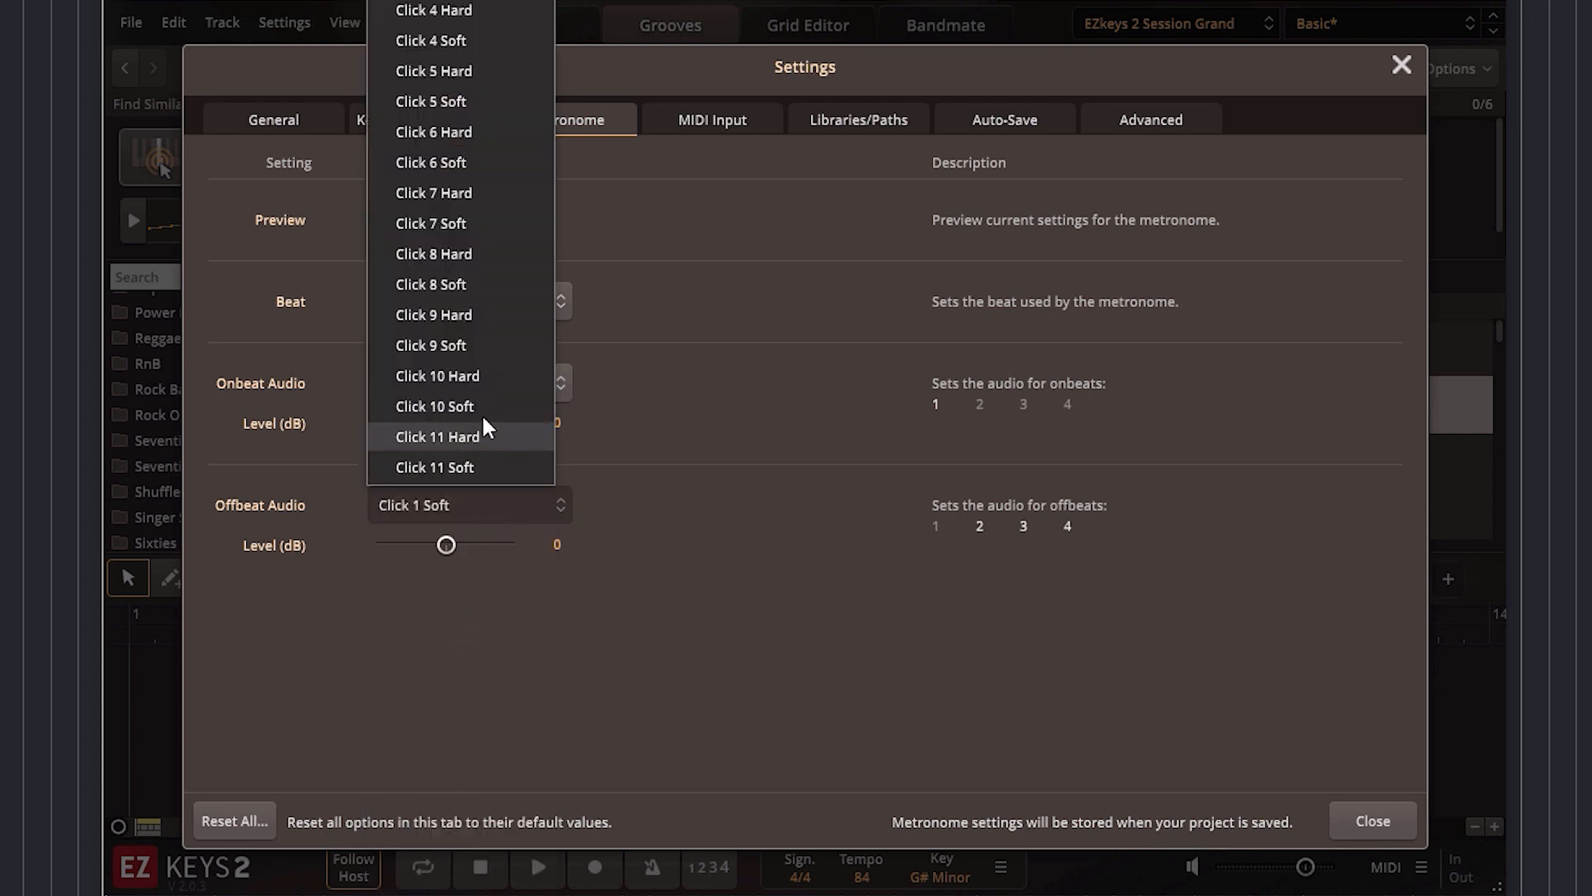
click(481, 355)
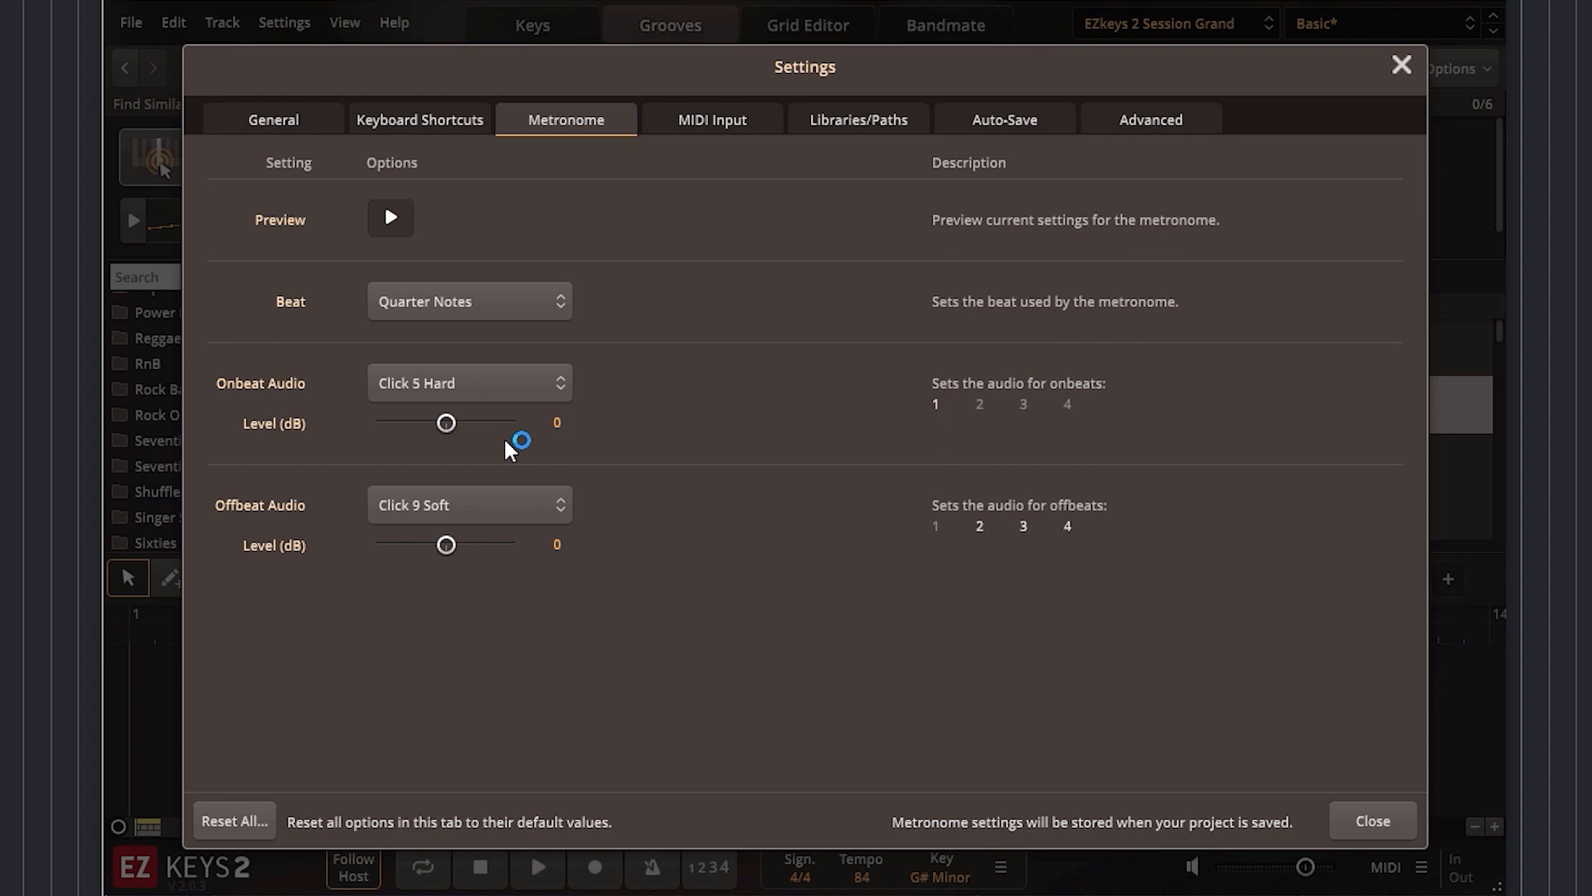
Try the metronome's level sliders, raising the onbeat level to 2 dB and returning it to 0 dB
drag(448, 423, 458, 424)
mouse_move(440, 540)
mouse_down()
mouse_move(424, 546)
mouse_move(442, 549)
mouse_up()
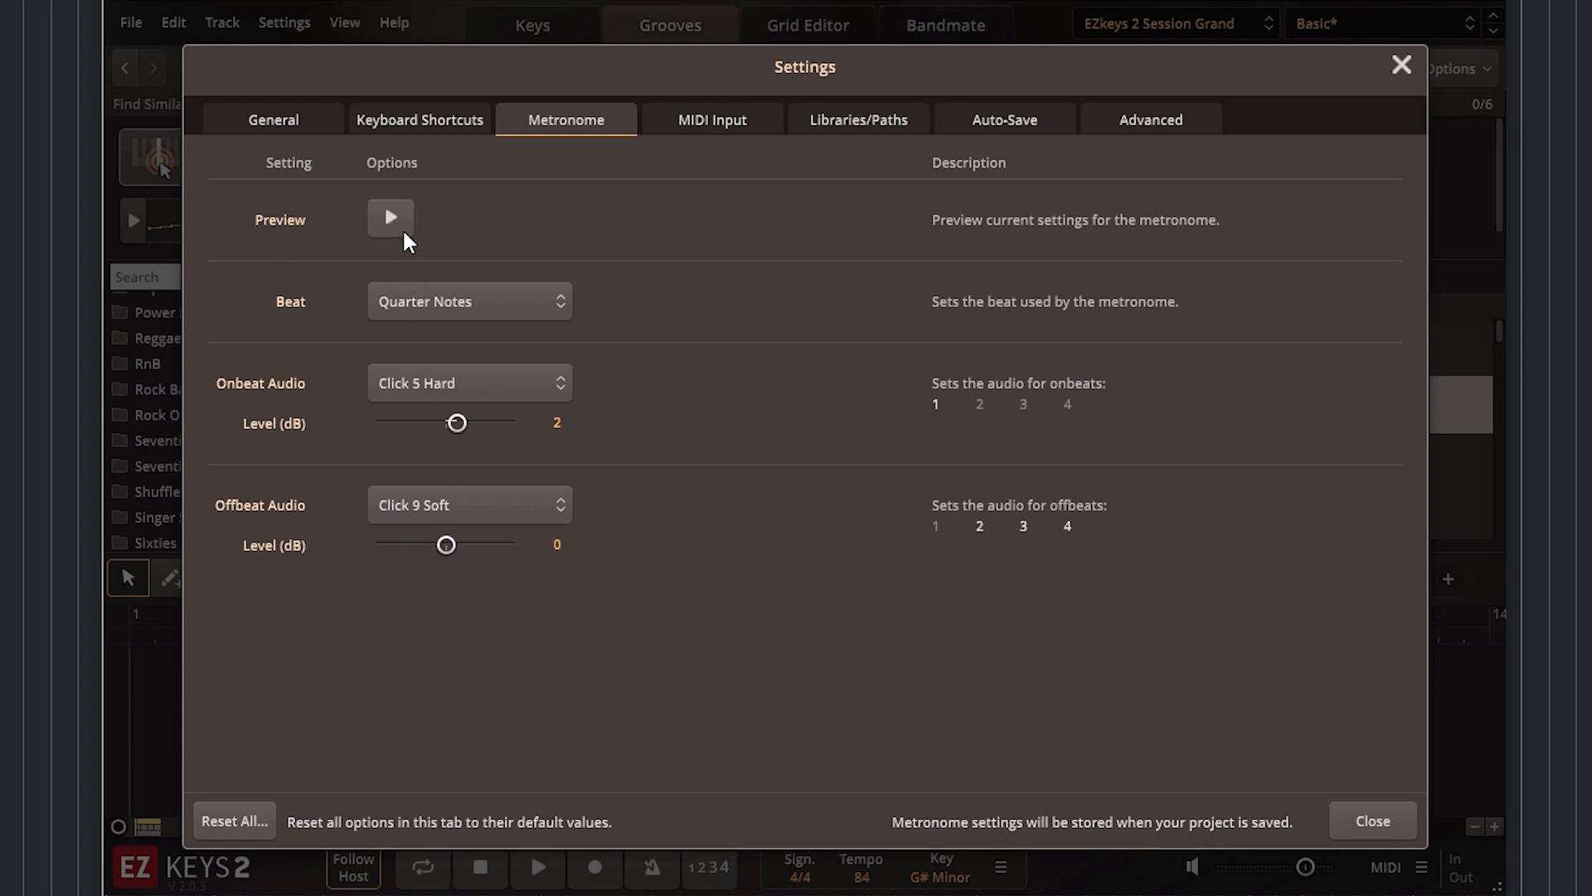
drag(456, 423, 446, 427)
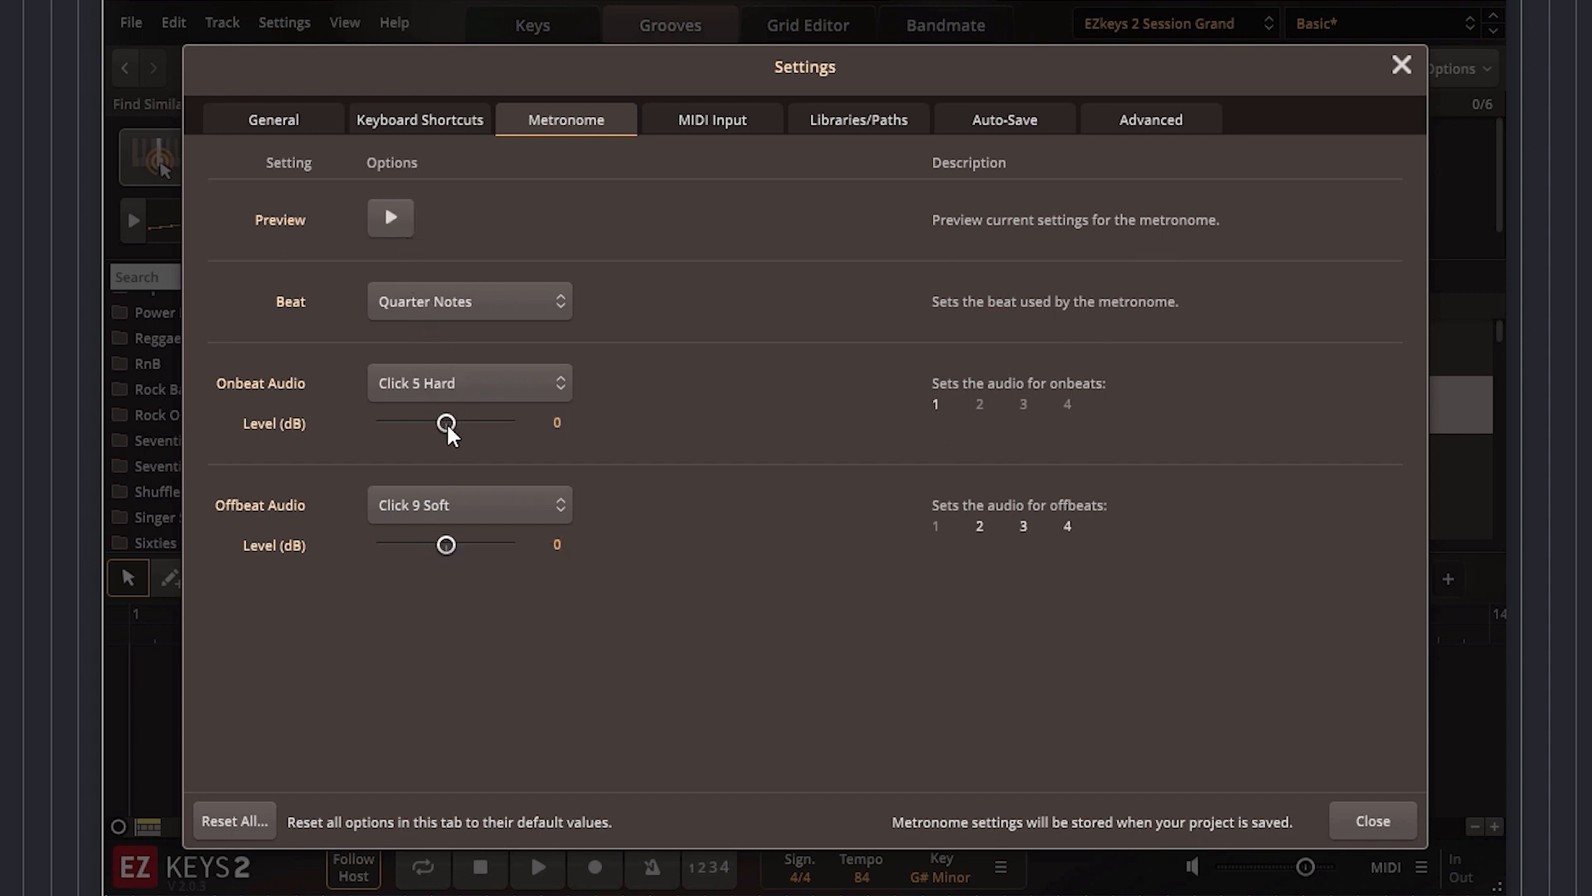